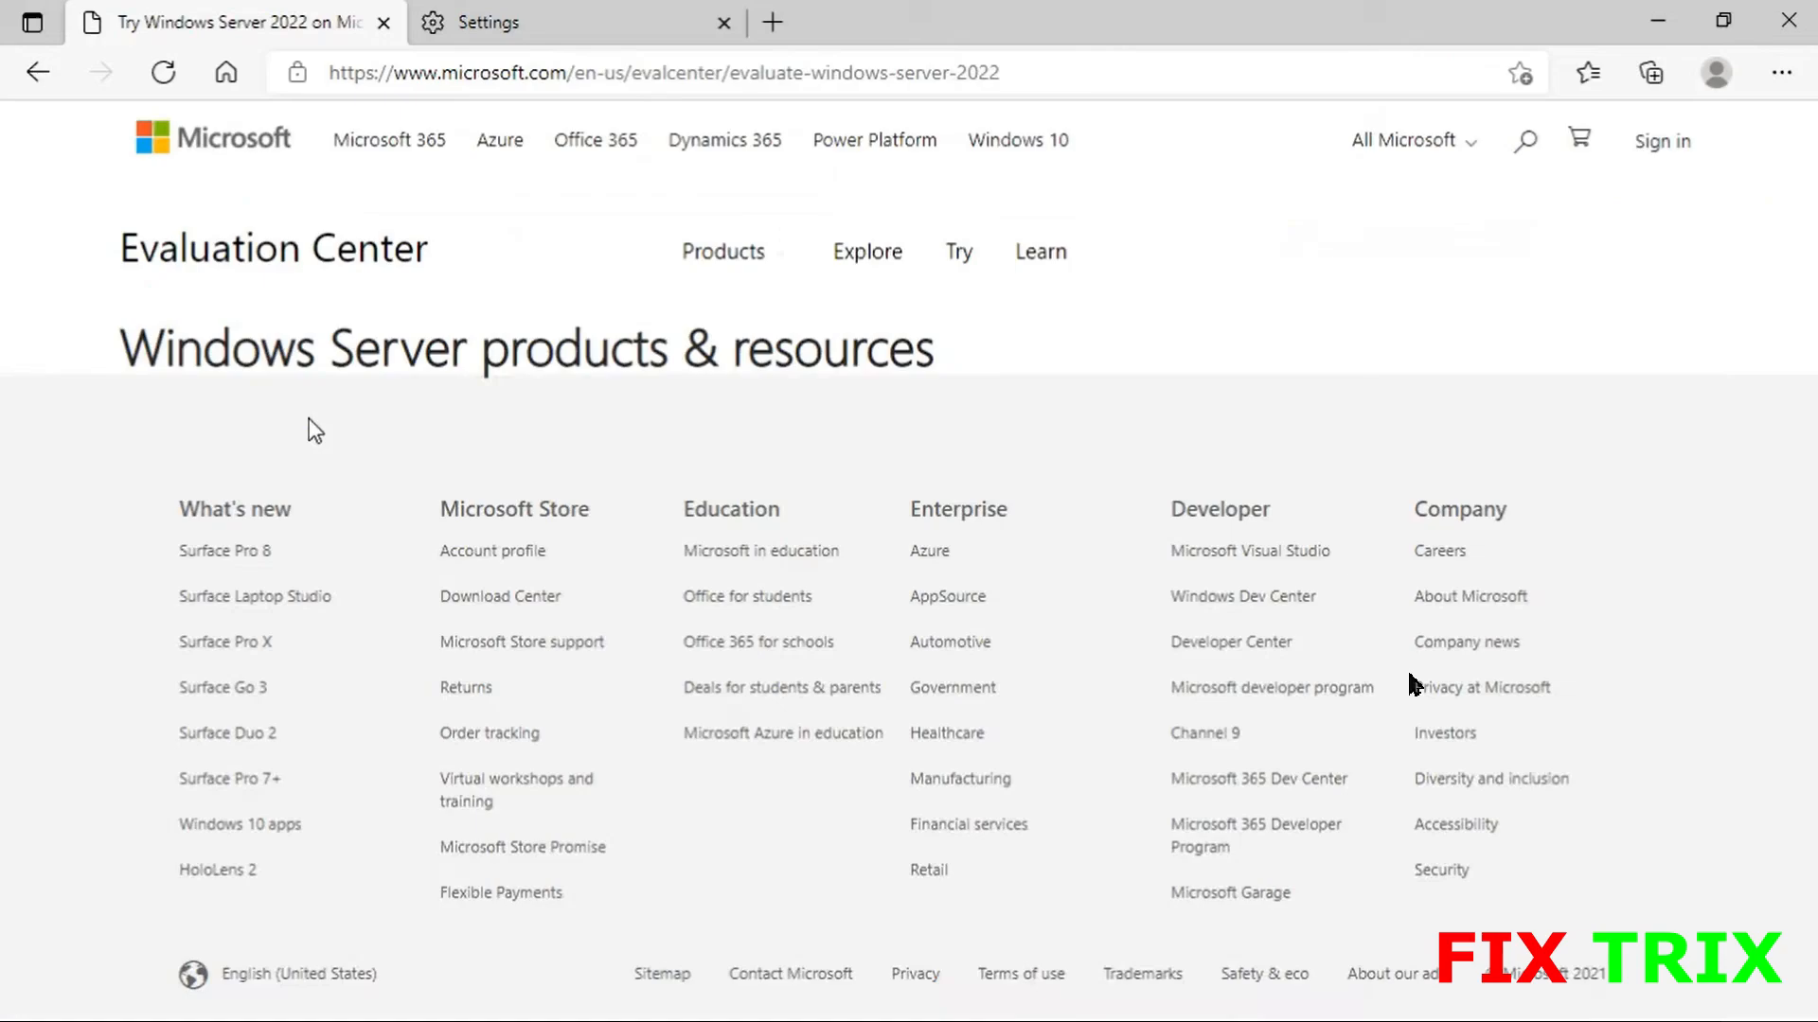
- Select 'Download the ISO' for Windows Server 2022 and continue to the evaluation registration form
{"action": "scroll", "coordinate": [312, 433], "scroll_direction": "down", "scroll_amount": 5}
{"action": "scroll", "coordinate": [312, 433], "scroll_direction": "down", "scroll_amount": 5}
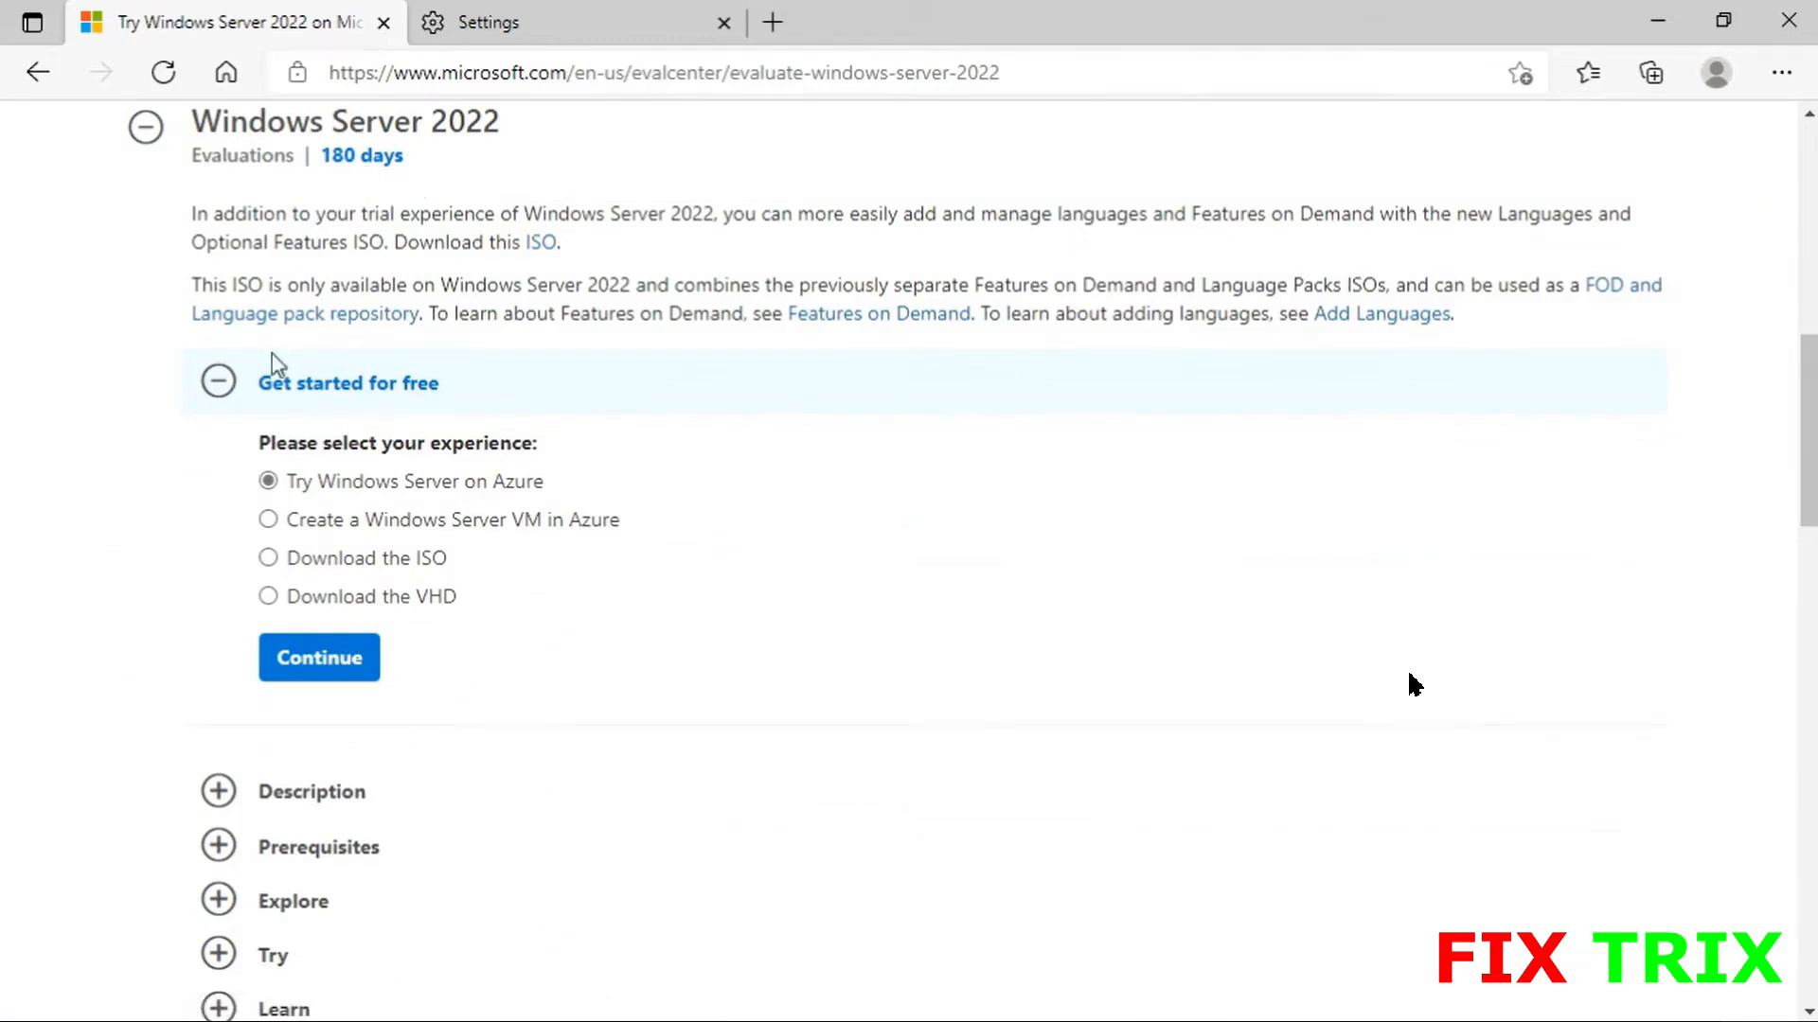
{"action": "left_click", "coordinate": [269, 558]}
{"action": "scroll", "coordinate": [156, 588], "scroll_direction": "down", "scroll_amount": 3}
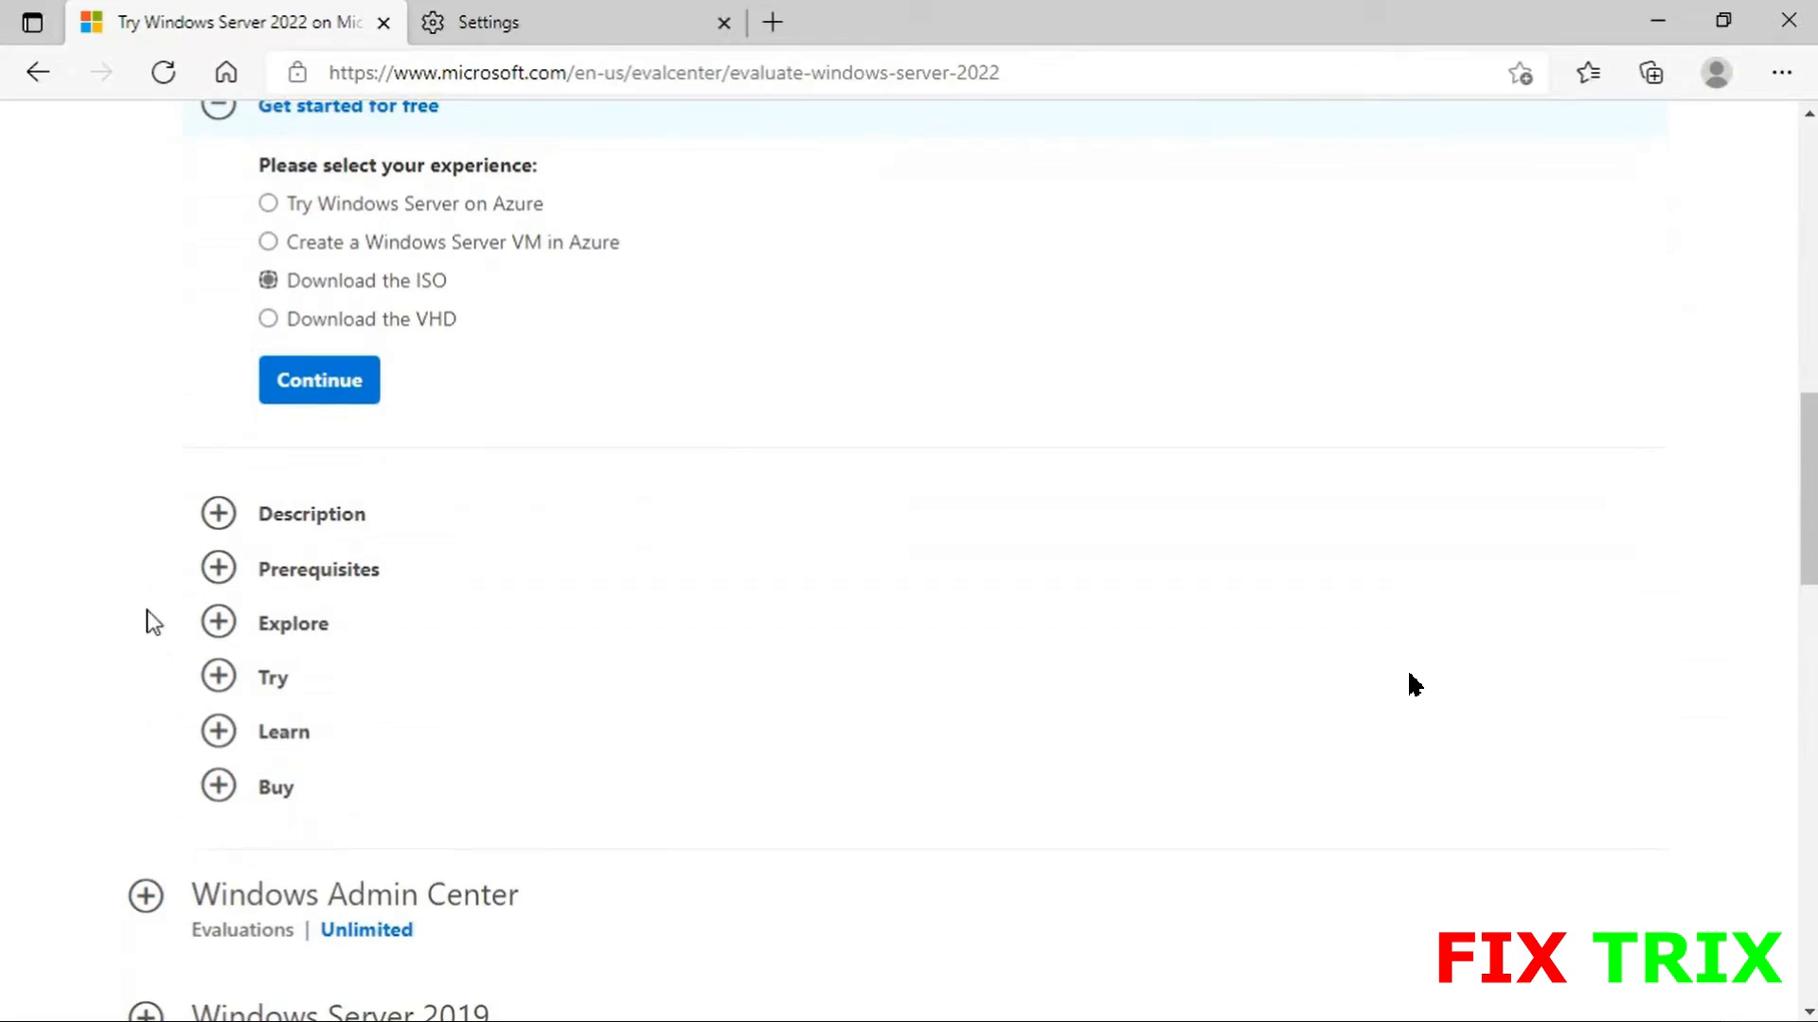
{"action": "left_click", "coordinate": [311, 390]}
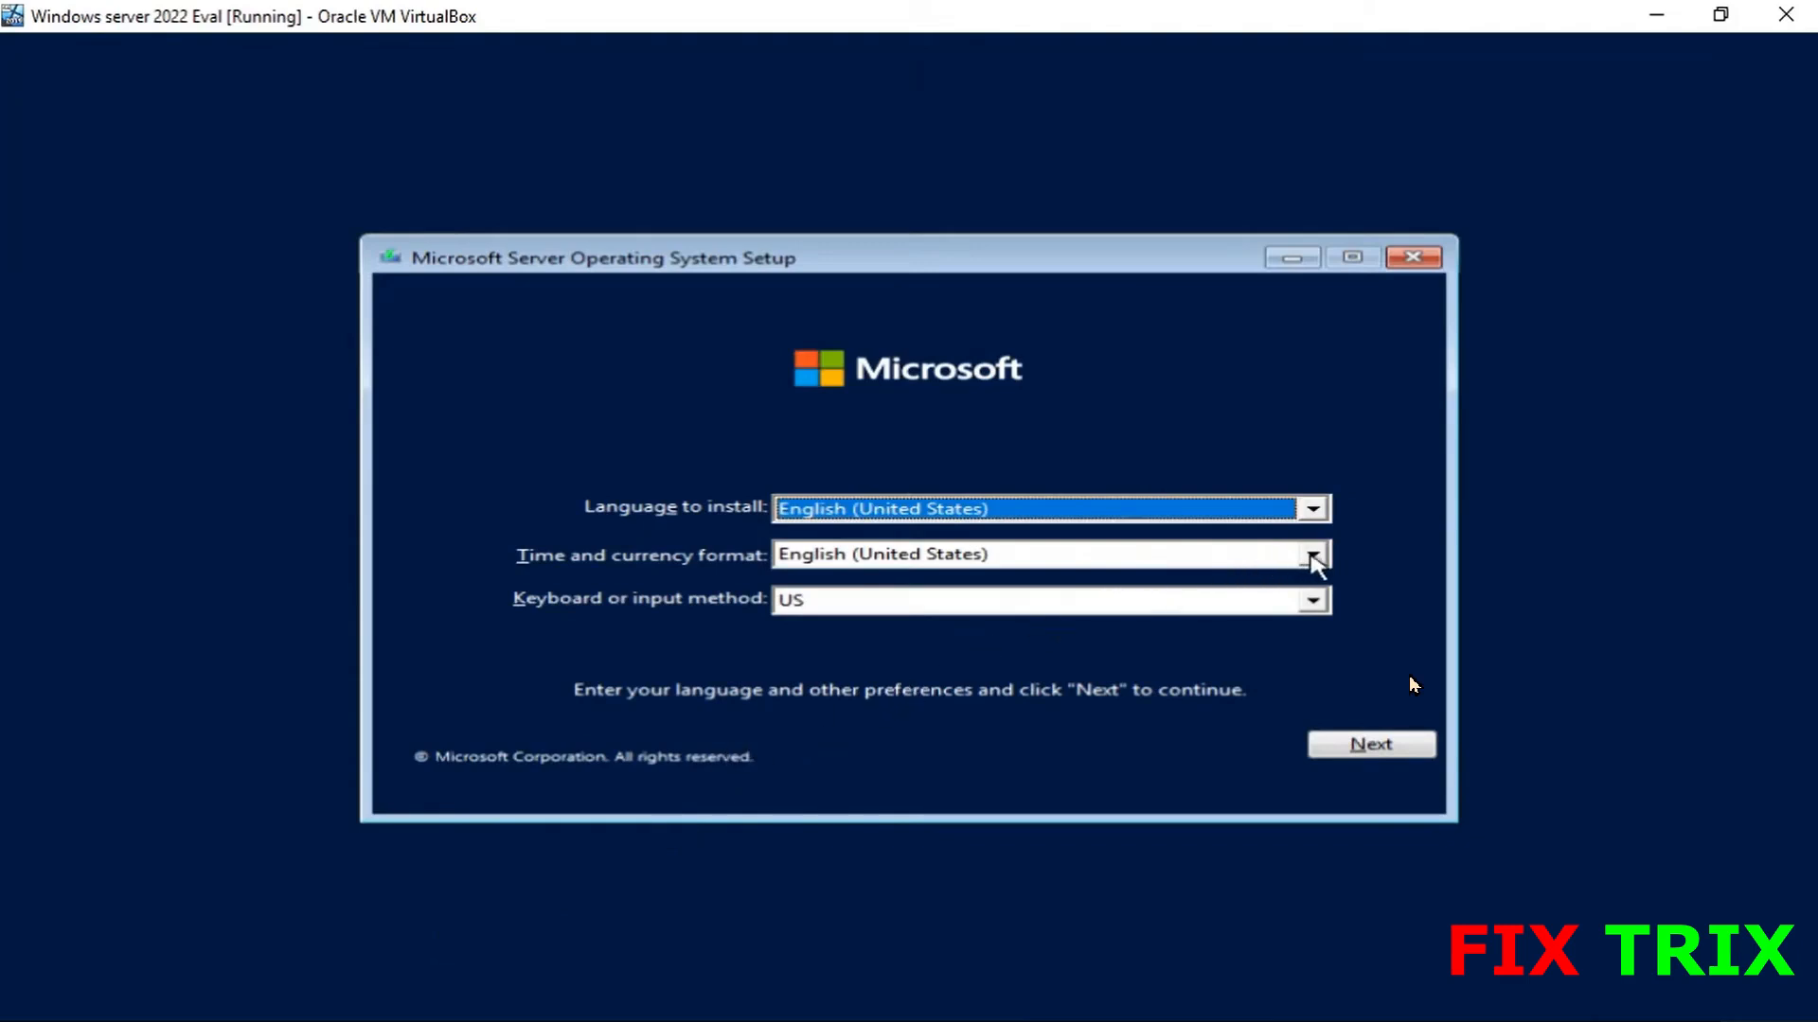
- Set the time and currency format to English (United Kingdom), then start the installation with Install now
{"action": "left_click", "coordinate": [1314, 557]}
{"action": "left_click", "coordinate": [1315, 580]}
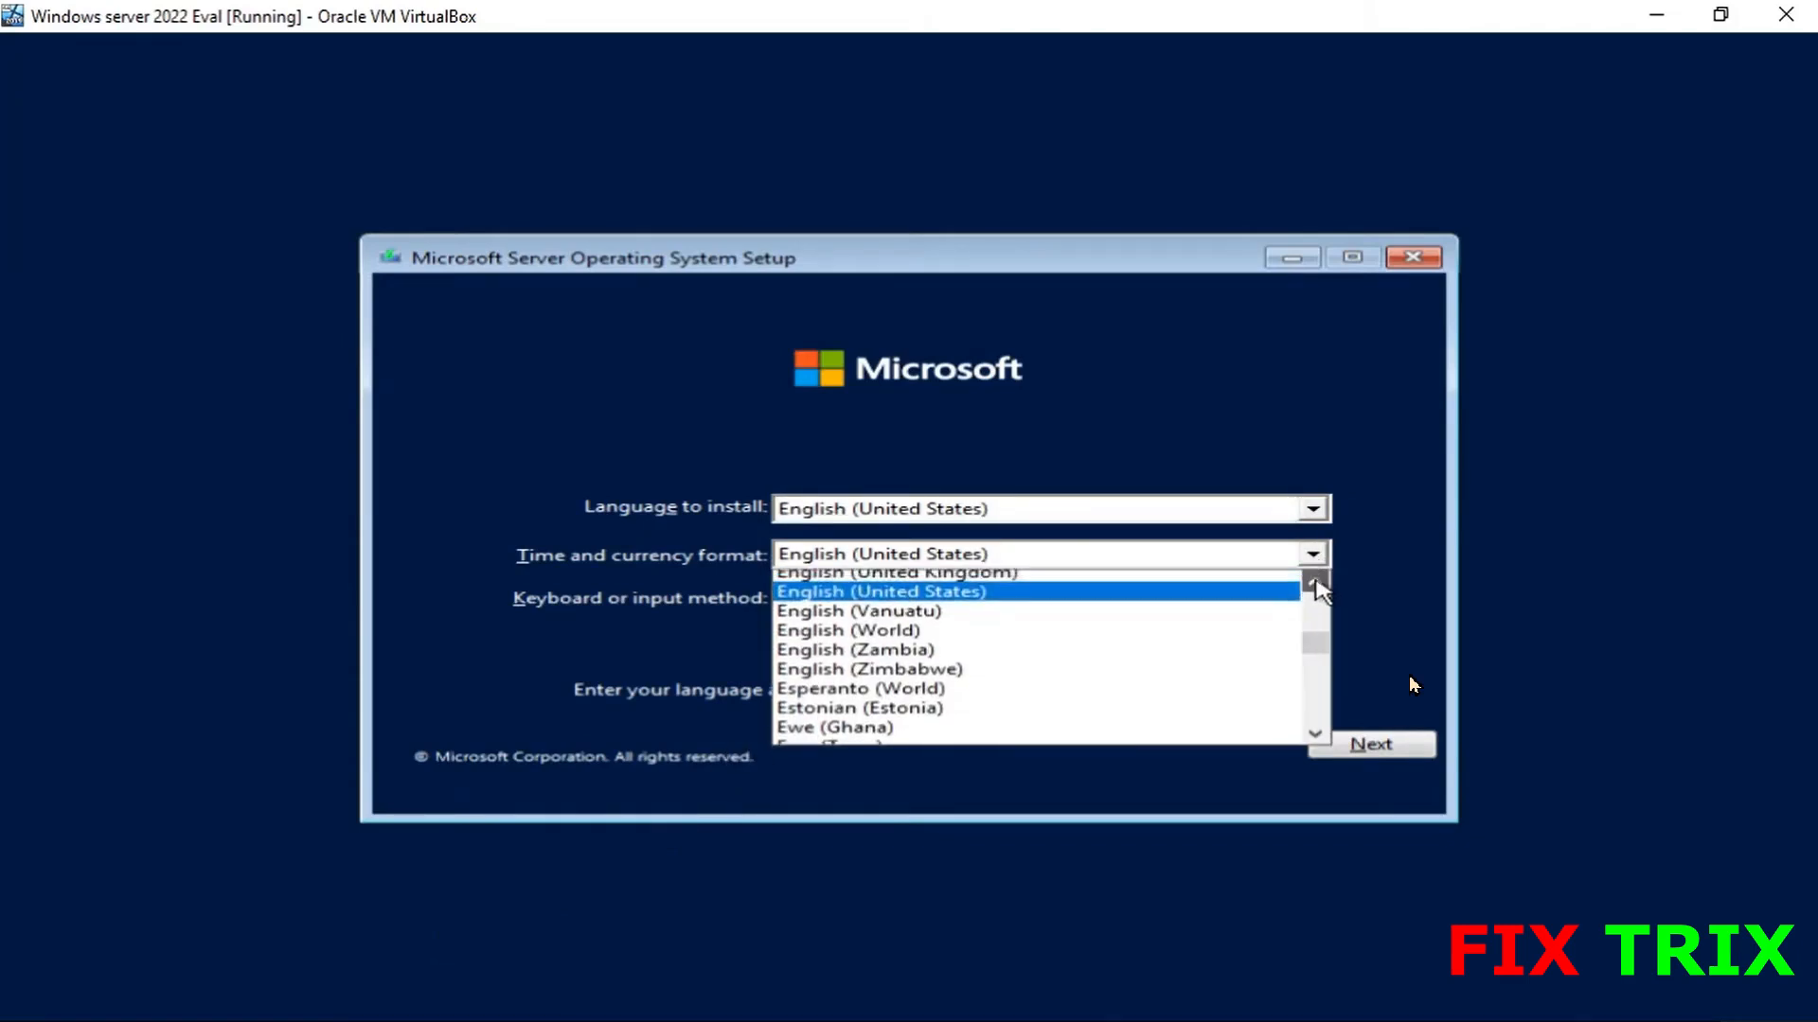
{"action": "left_click", "coordinate": [1280, 581]}
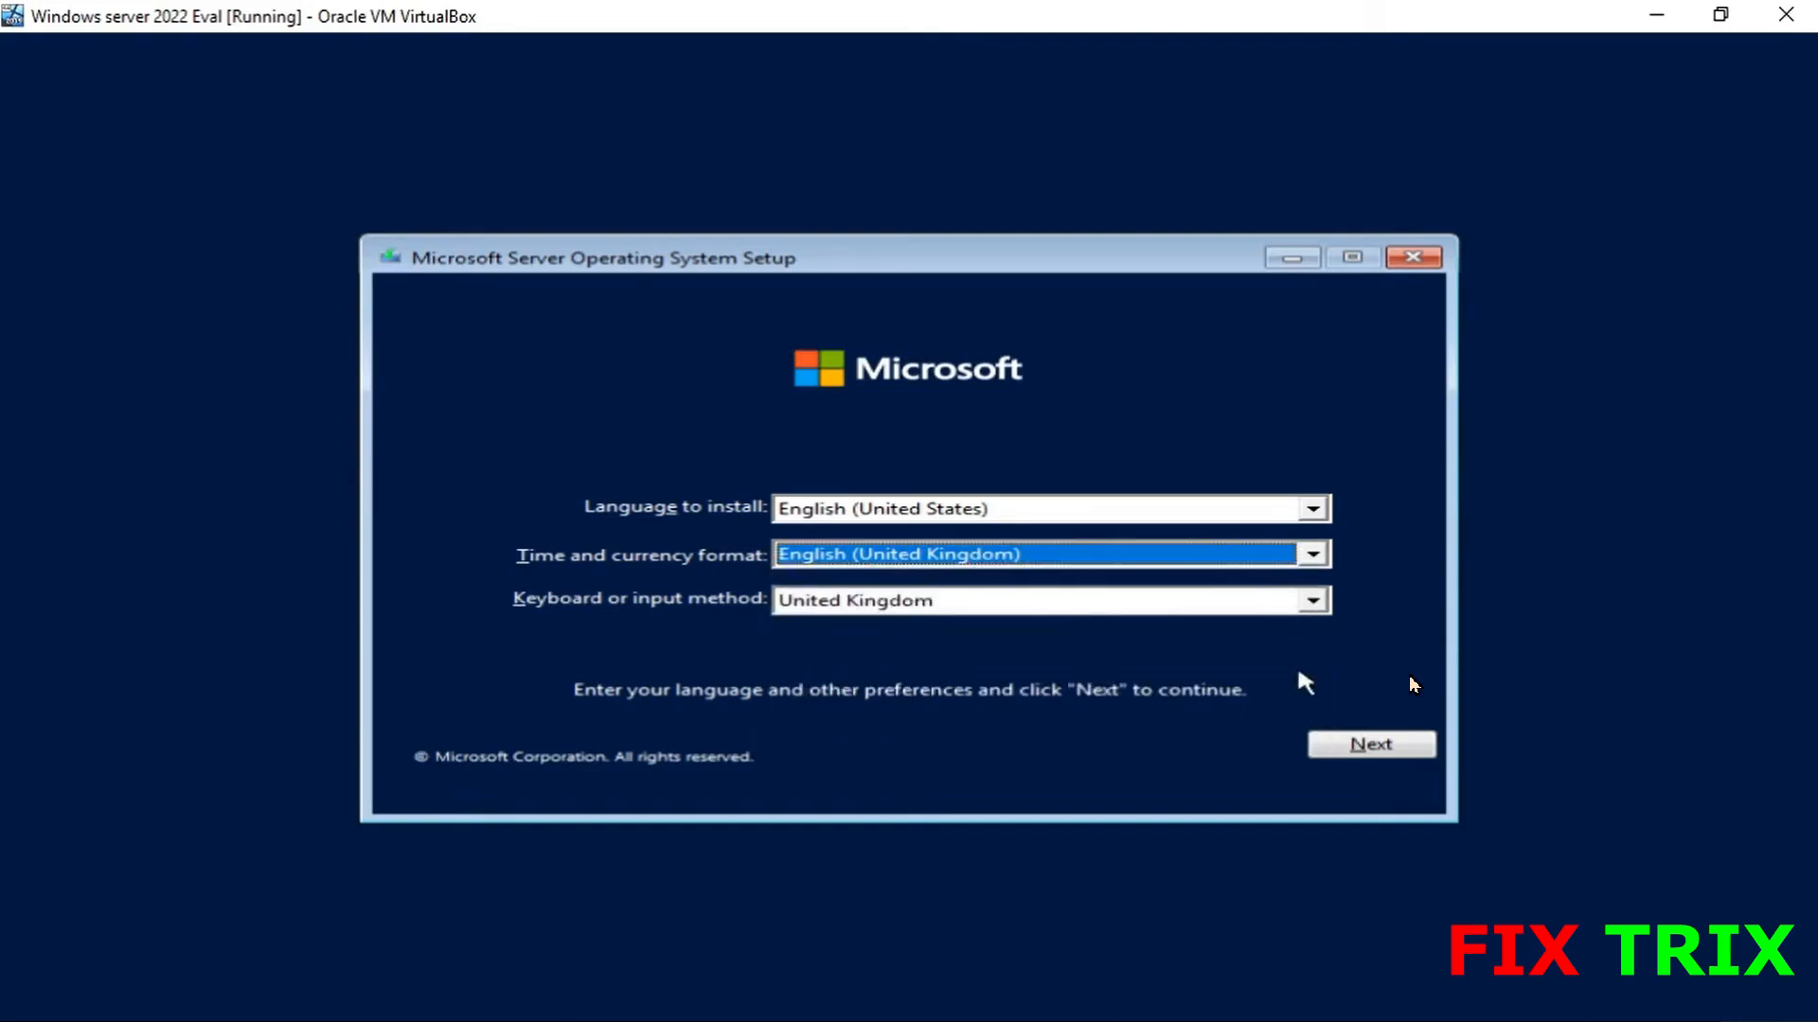
{"action": "left_click", "coordinate": [1360, 754]}
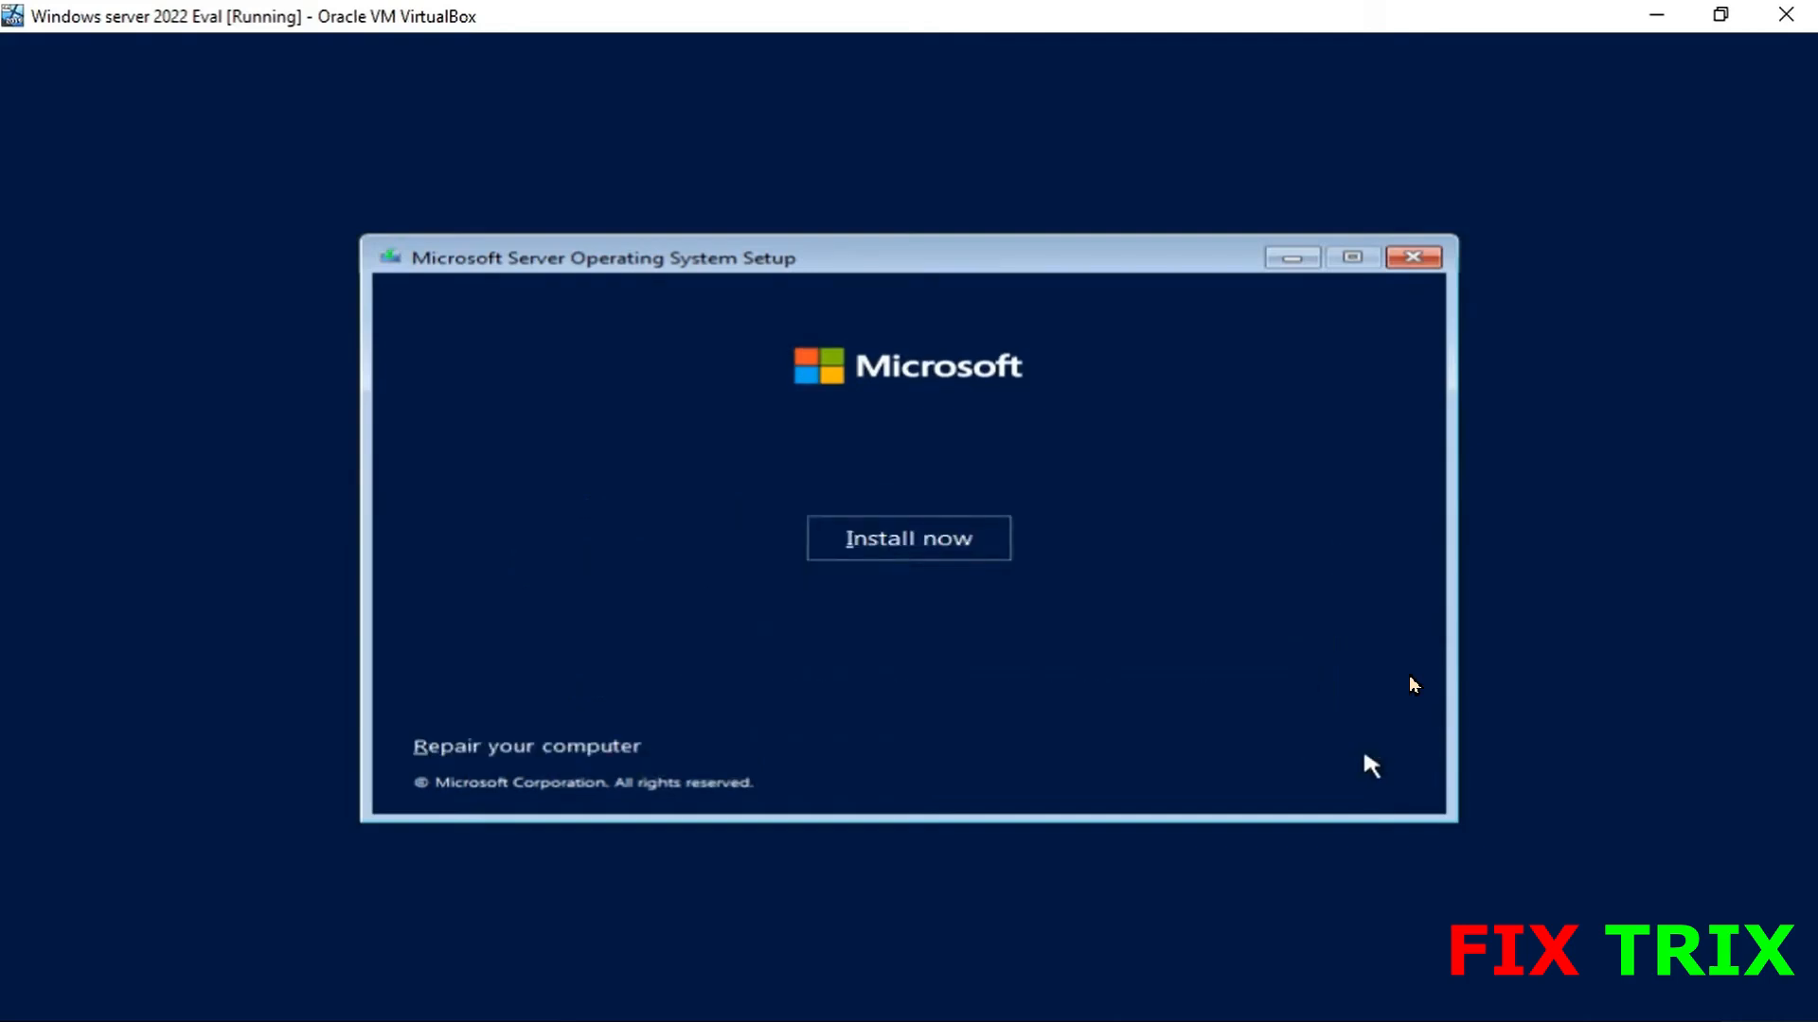
{"action": "left_click", "coordinate": [919, 558]}
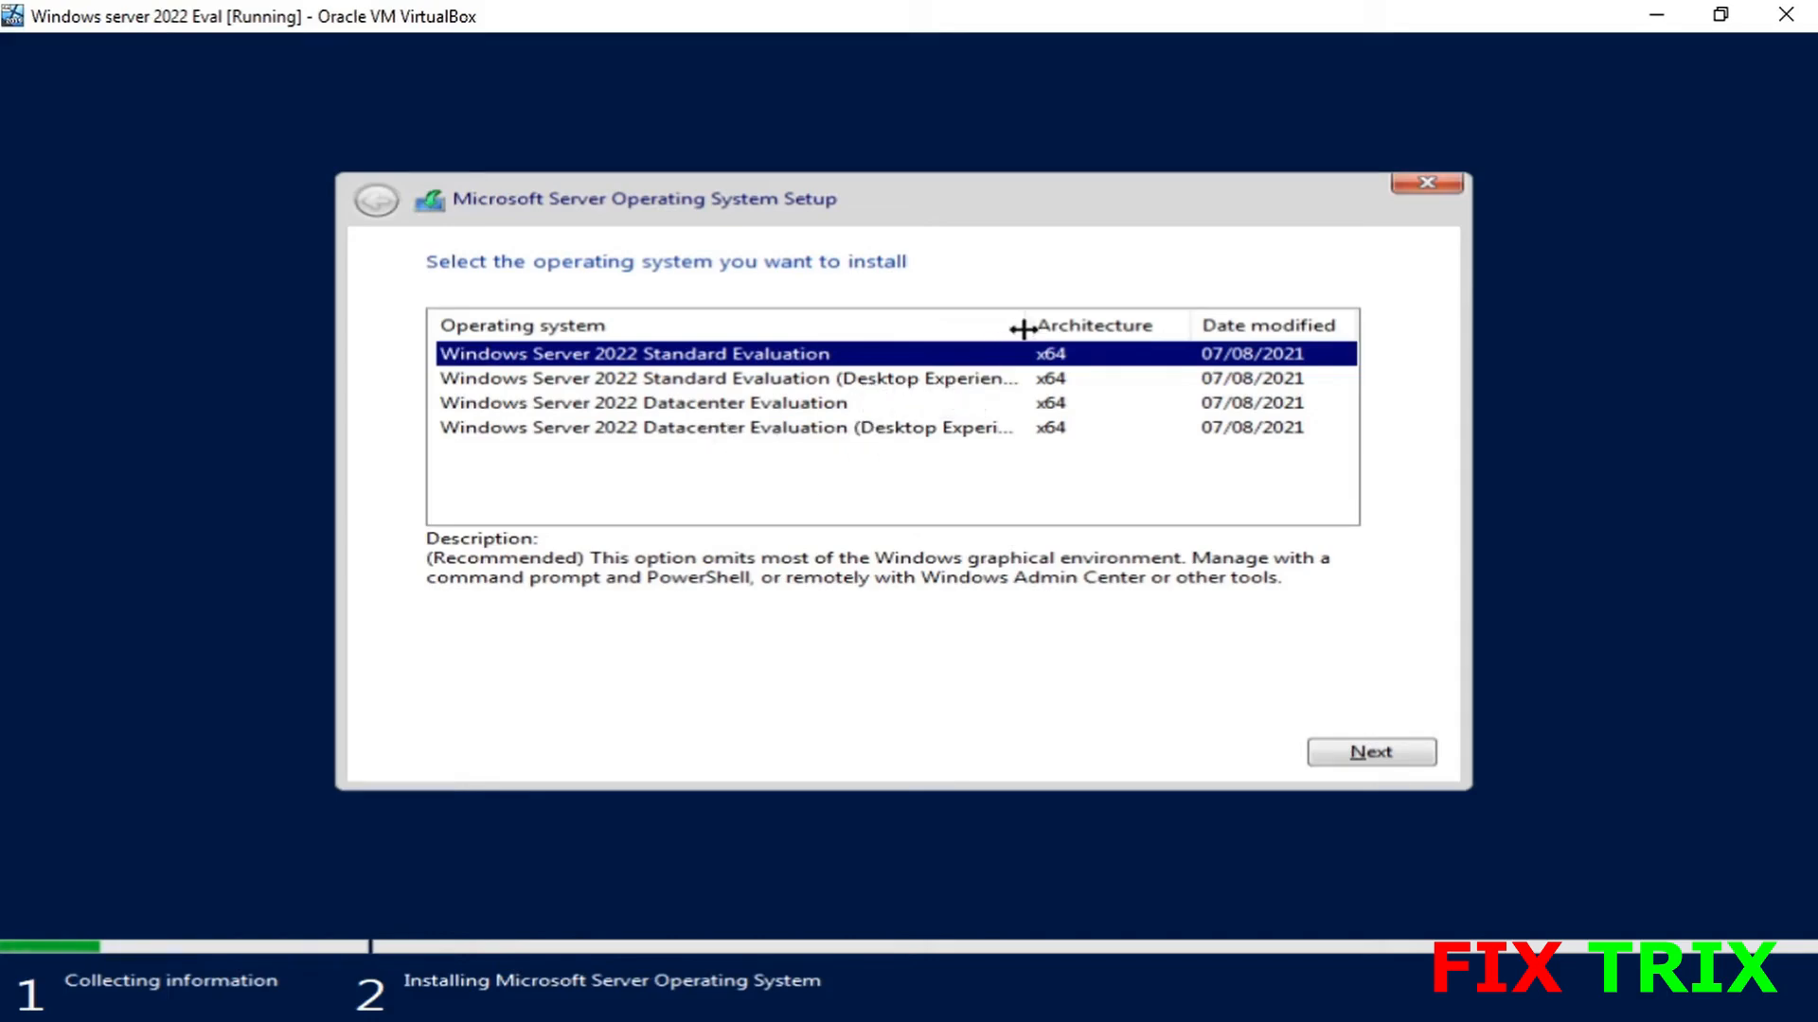
- Choose the Windows Server 2022 Standard Evaluation (Desktop Experience) edition
{"action": "left_click_drag", "start_coordinate": [1025, 325], "coordinate": [1053, 331]}
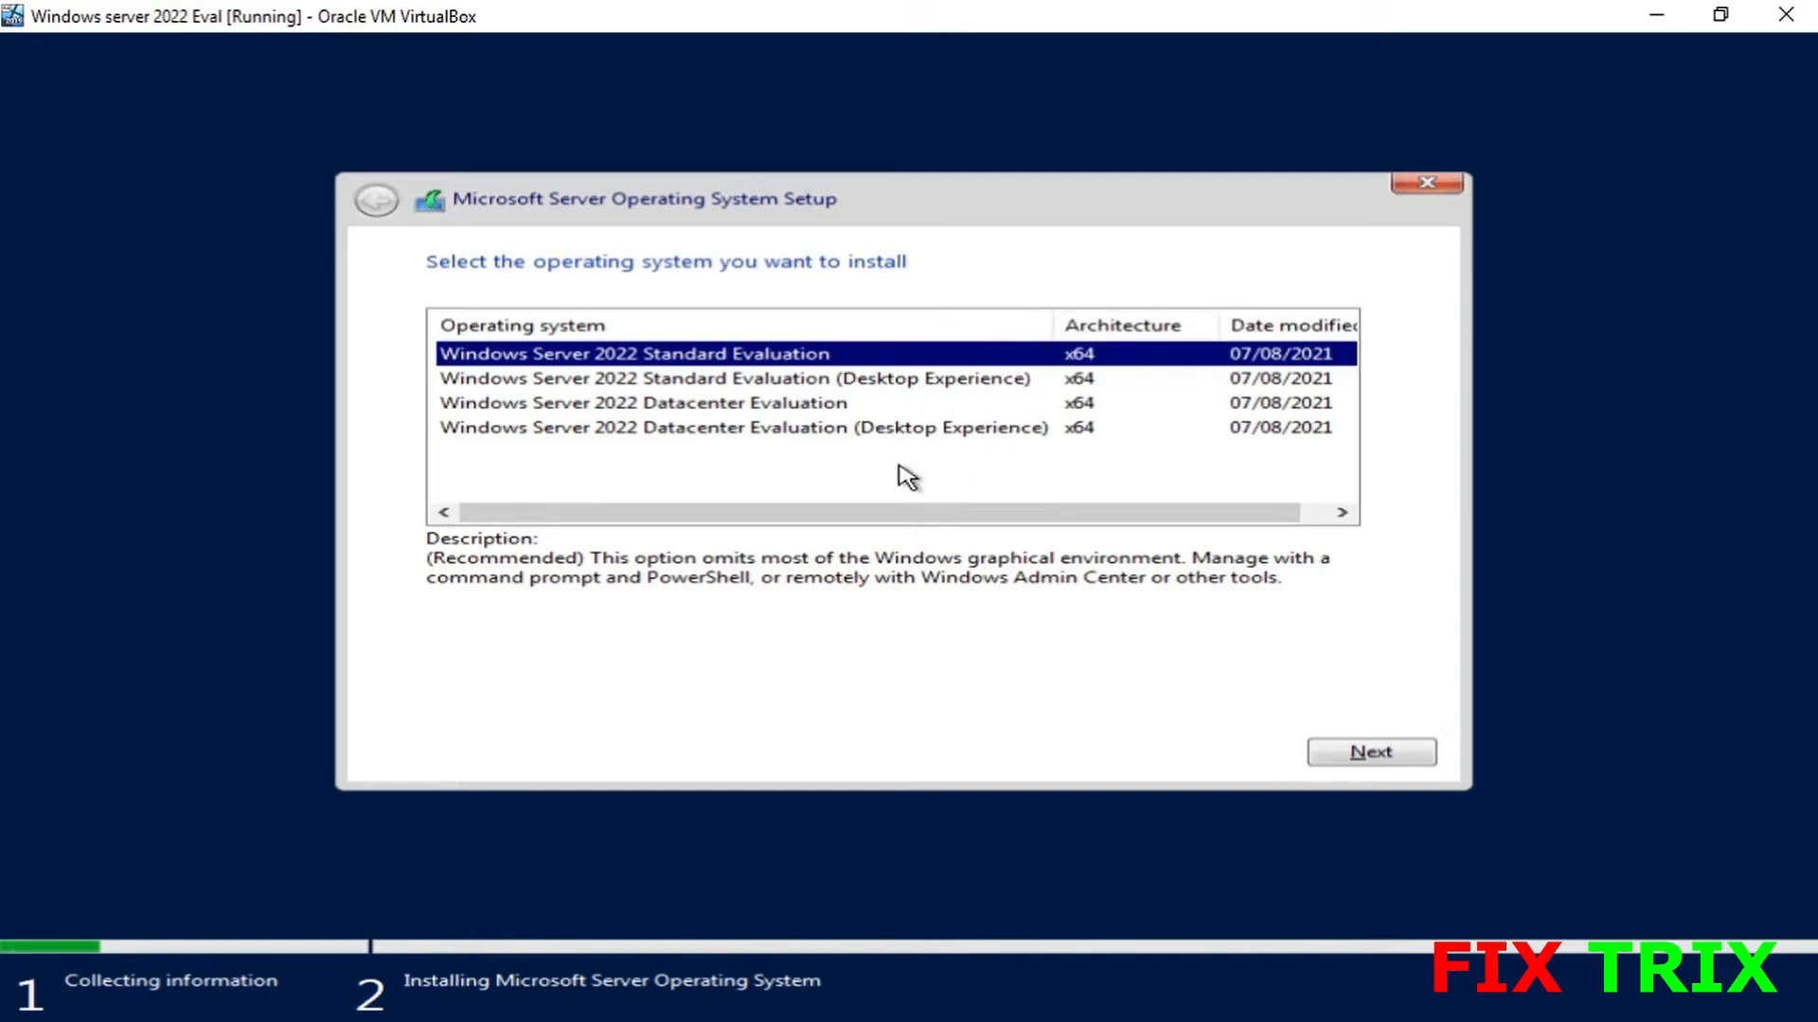
{"action": "left_click", "coordinate": [546, 388]}
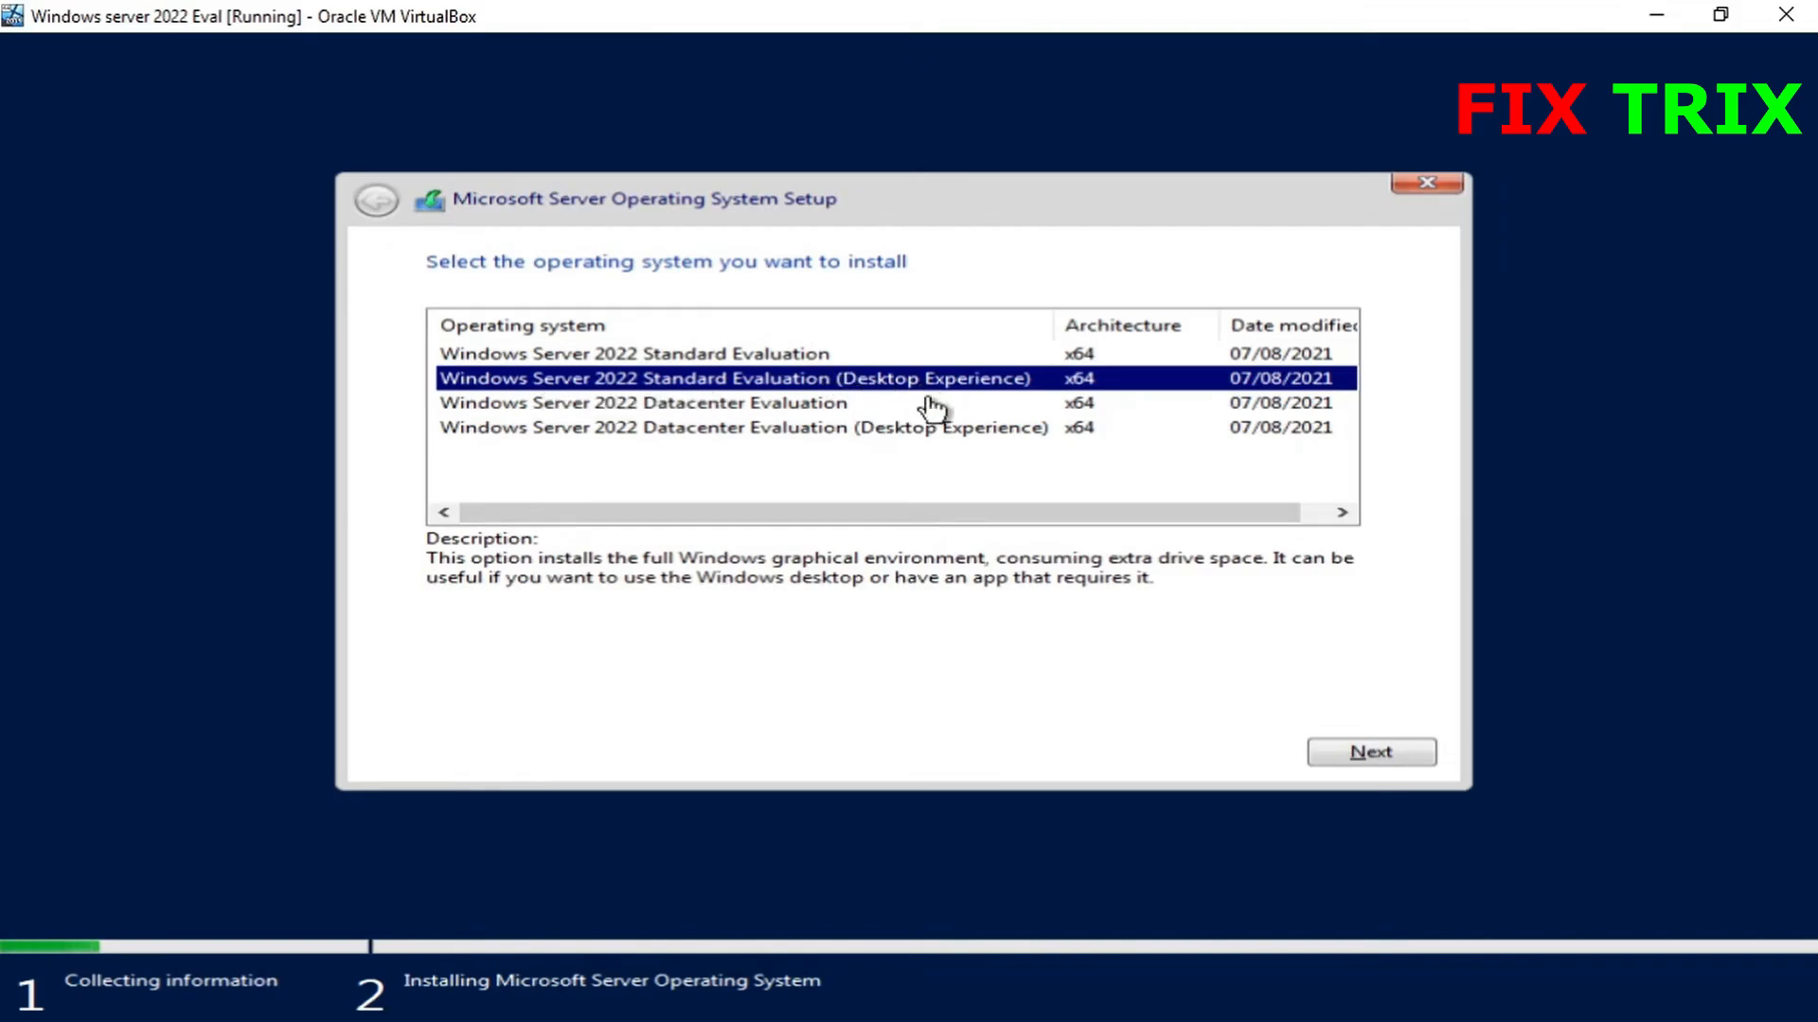
{"action": "left_click", "coordinate": [1372, 754]}
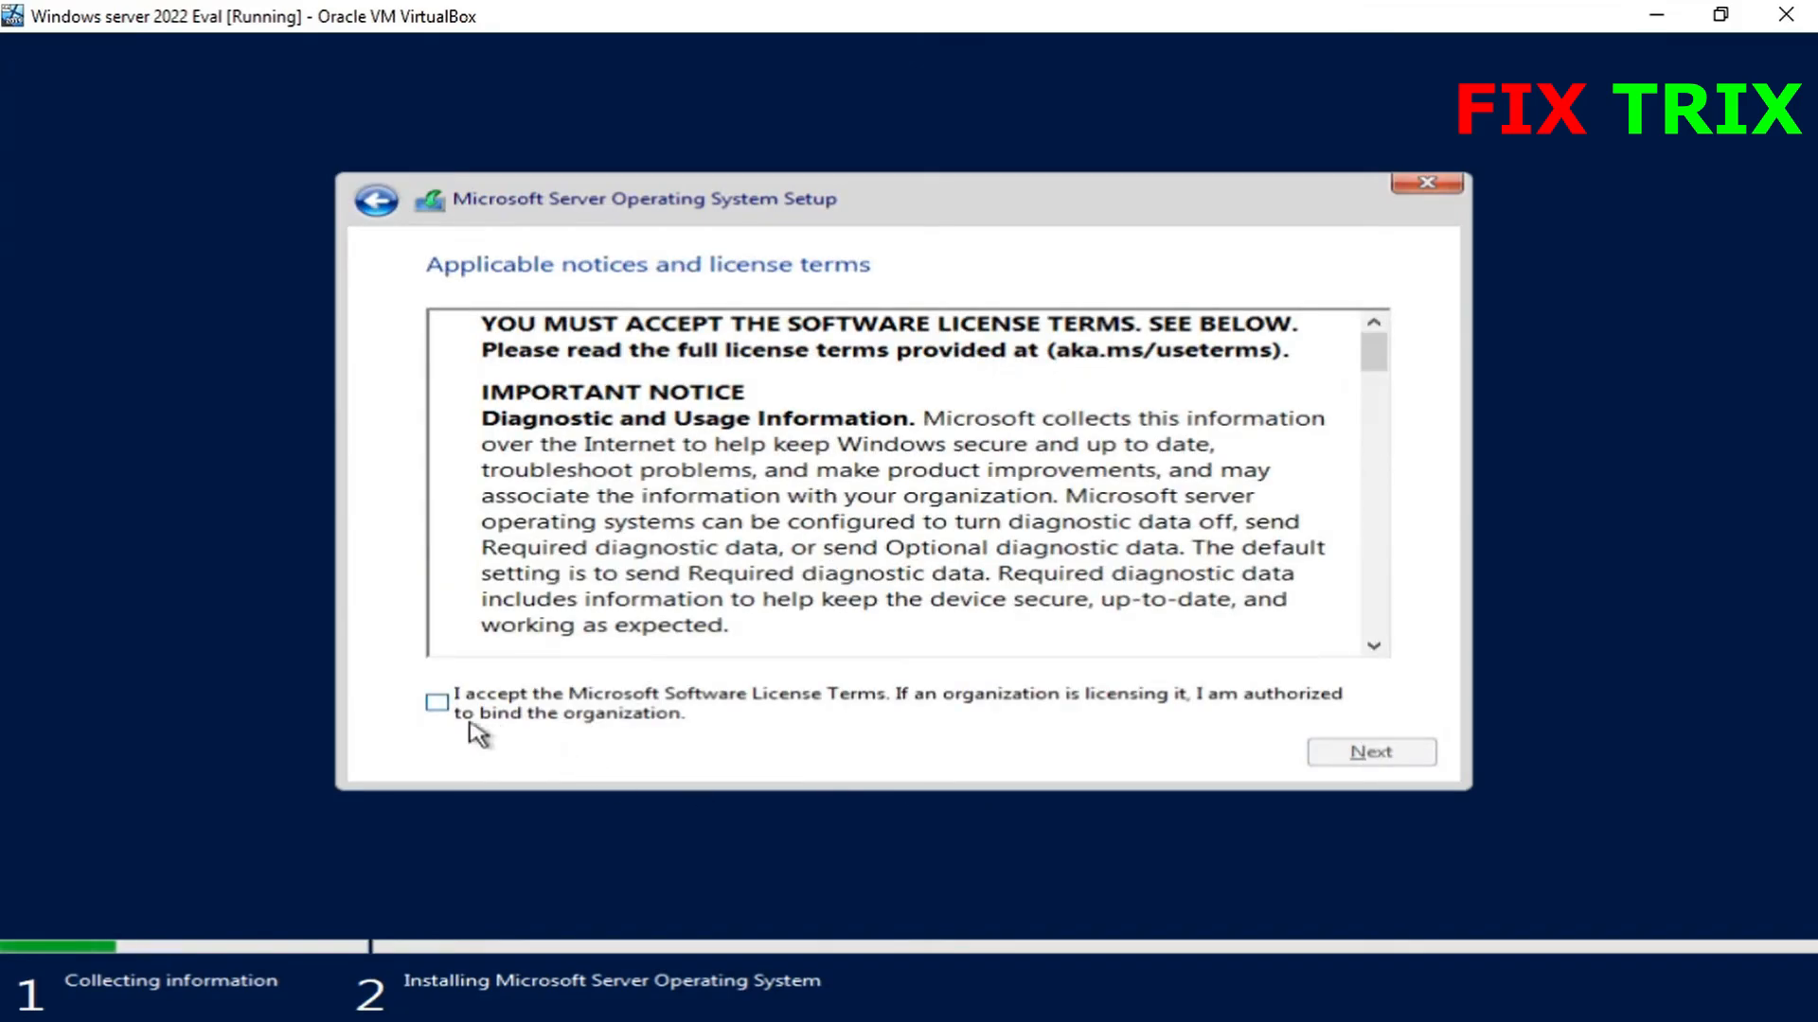
- Accept the Microsoft Software License Terms and continue
{"action": "left_click_drag", "start_coordinate": [1372, 357], "coordinate": [1414, 352]}
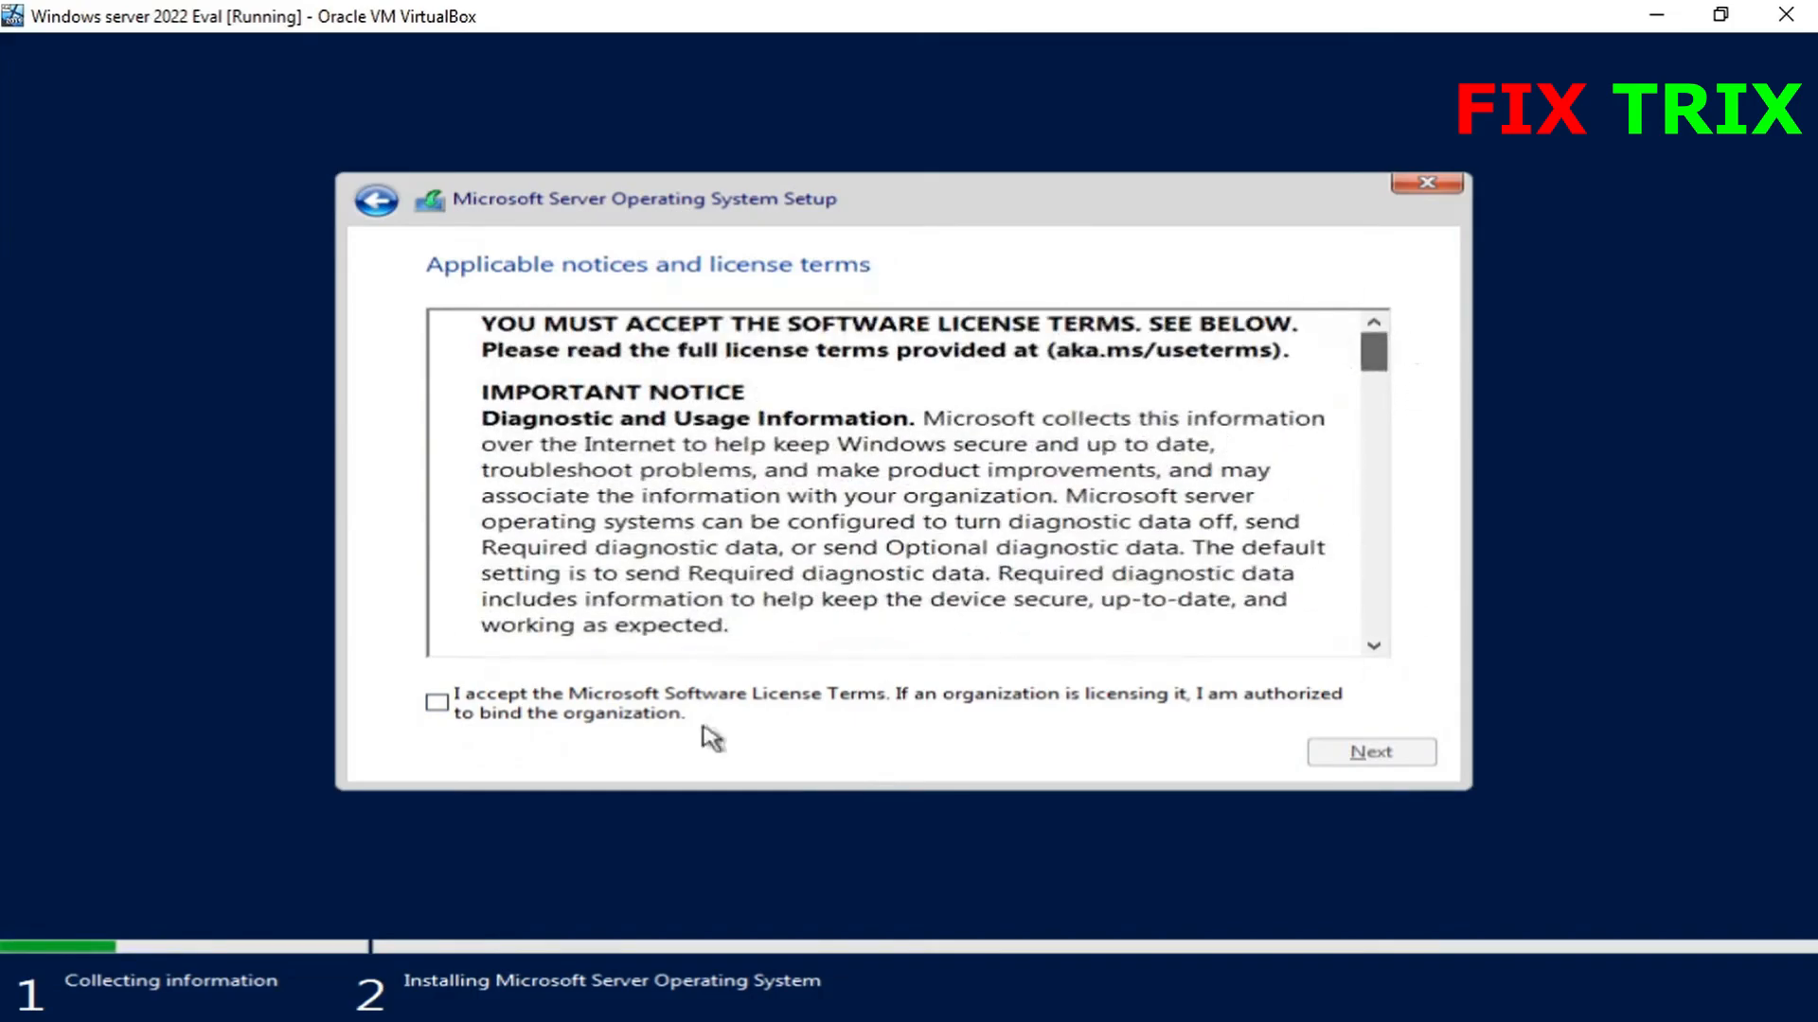
{"action": "left_click", "coordinate": [443, 706]}
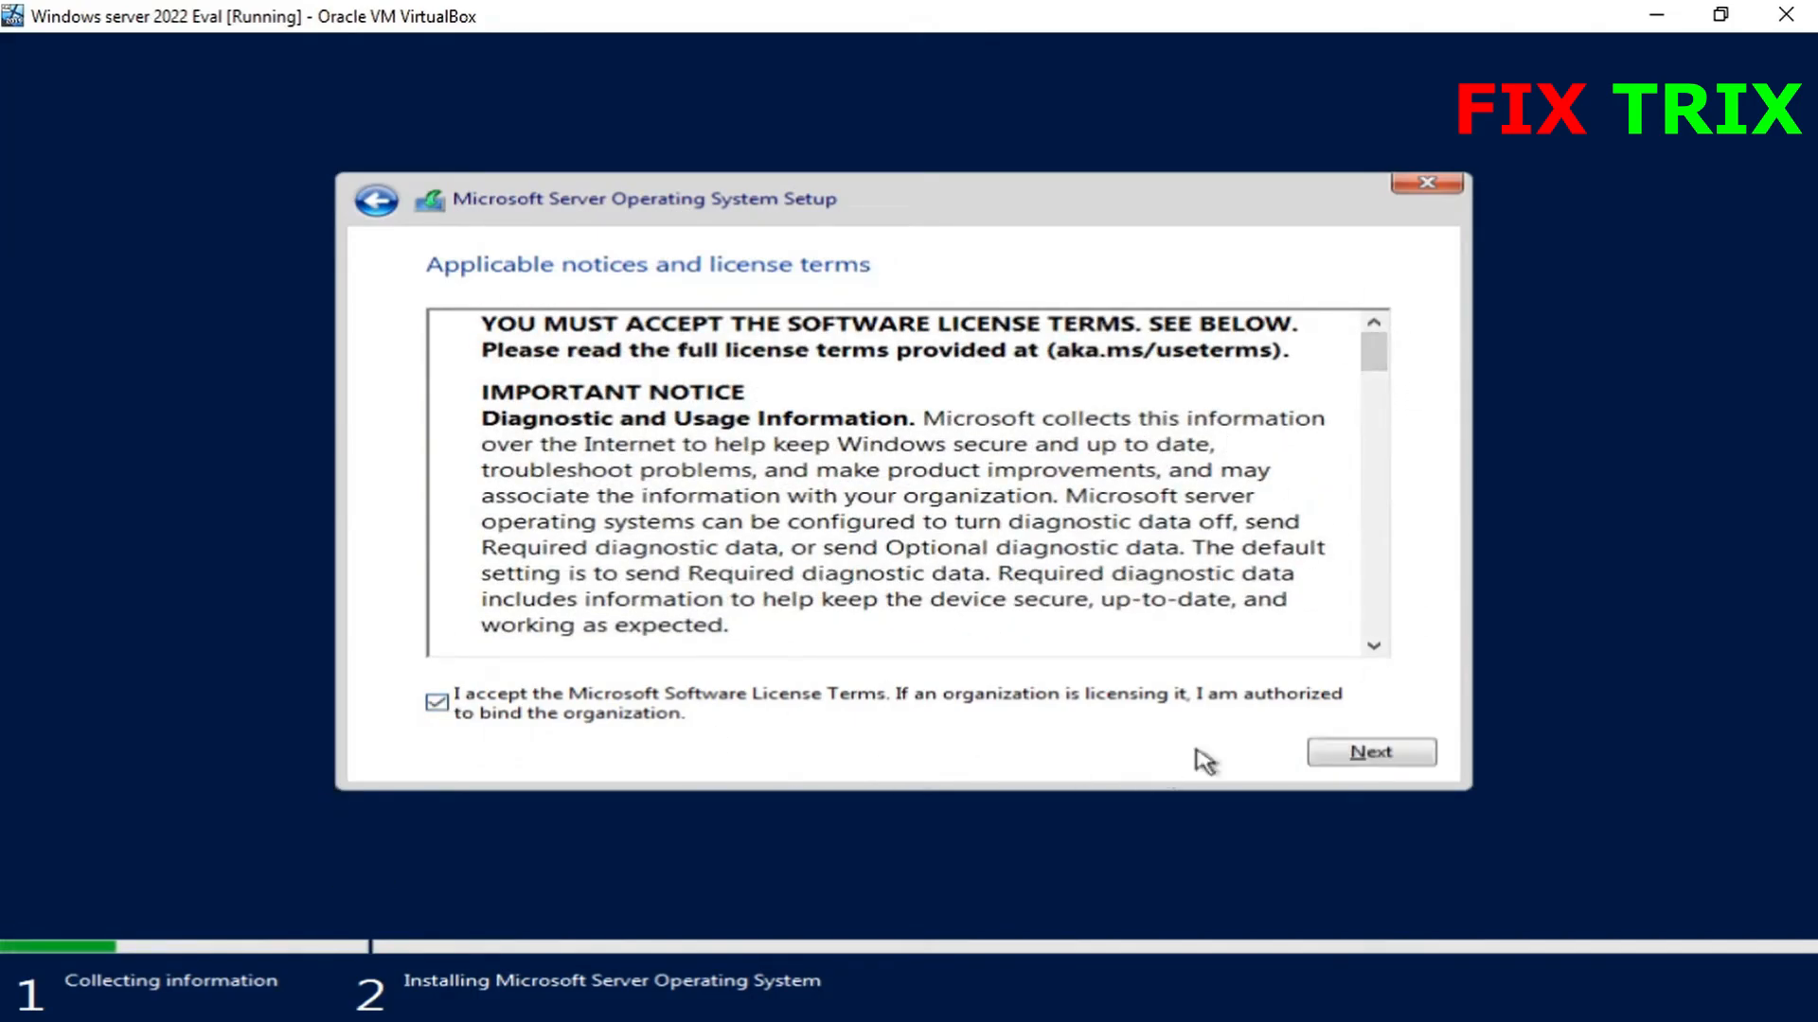
{"action": "left_click", "coordinate": [1360, 755]}
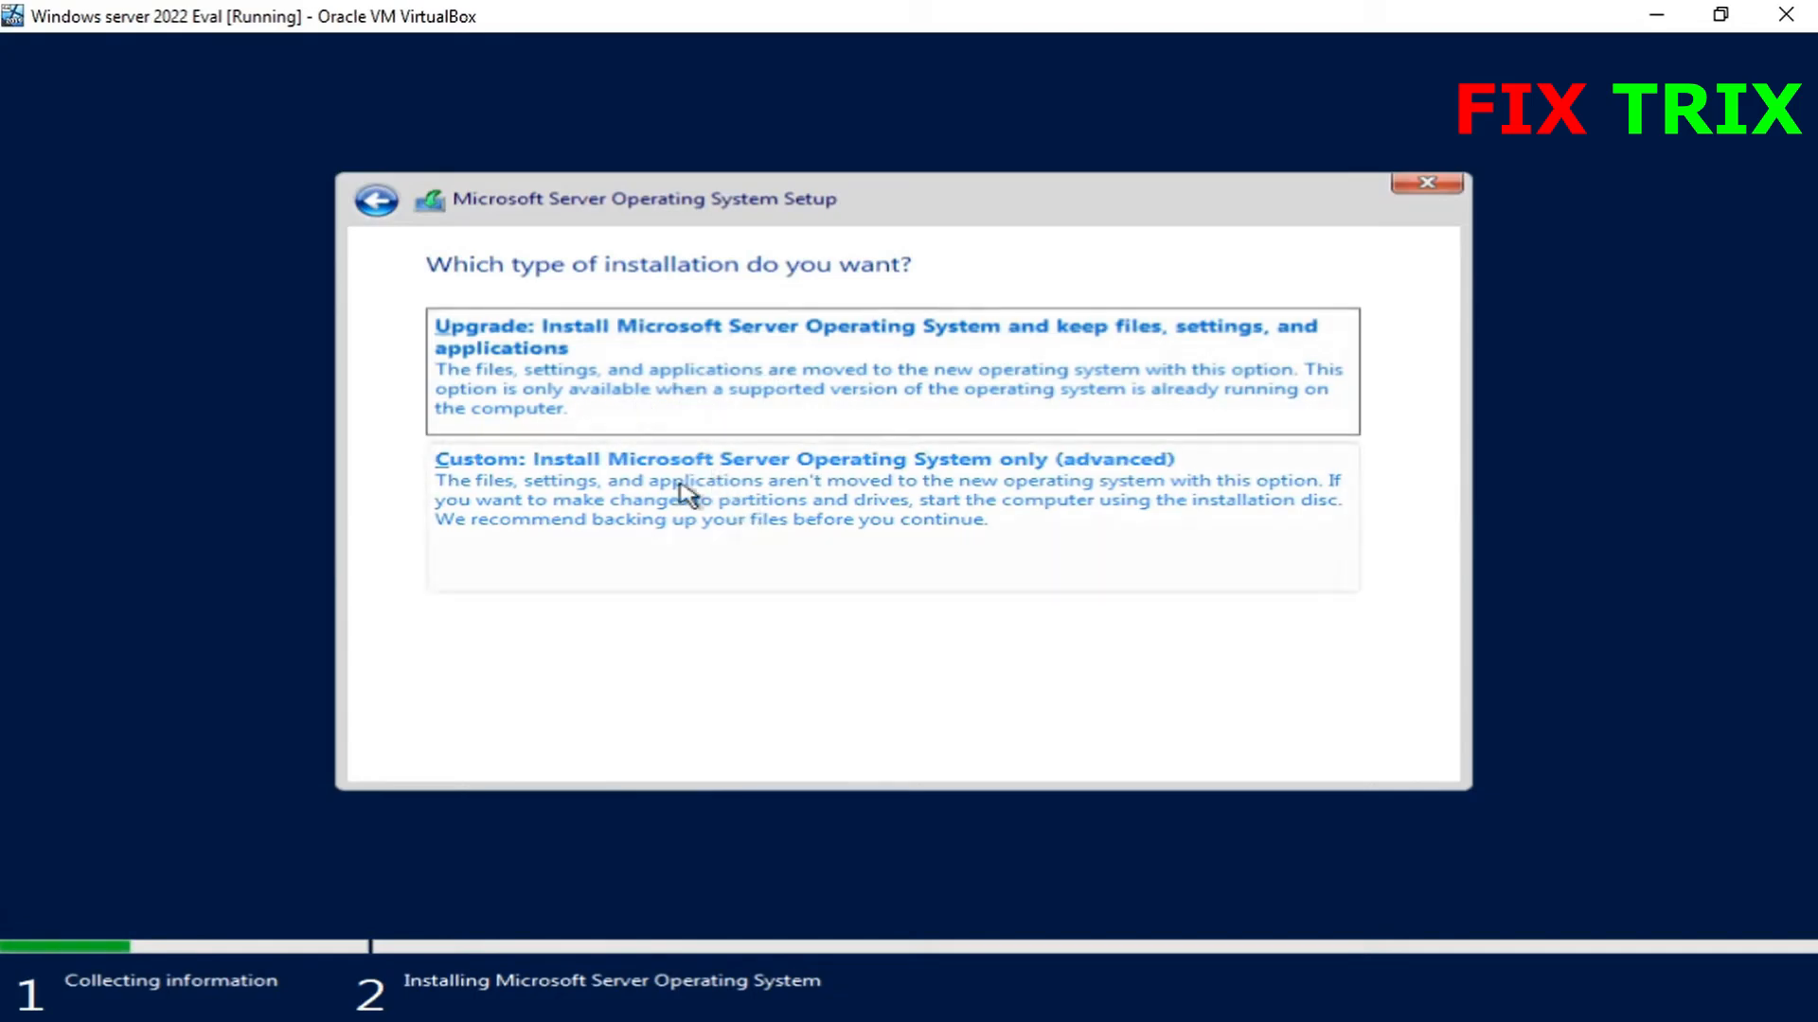
- Choose Custom install, create a 49000 MB partition on Drive 0, and install onto Partition 2
{"action": "left_click", "coordinate": [715, 508]}
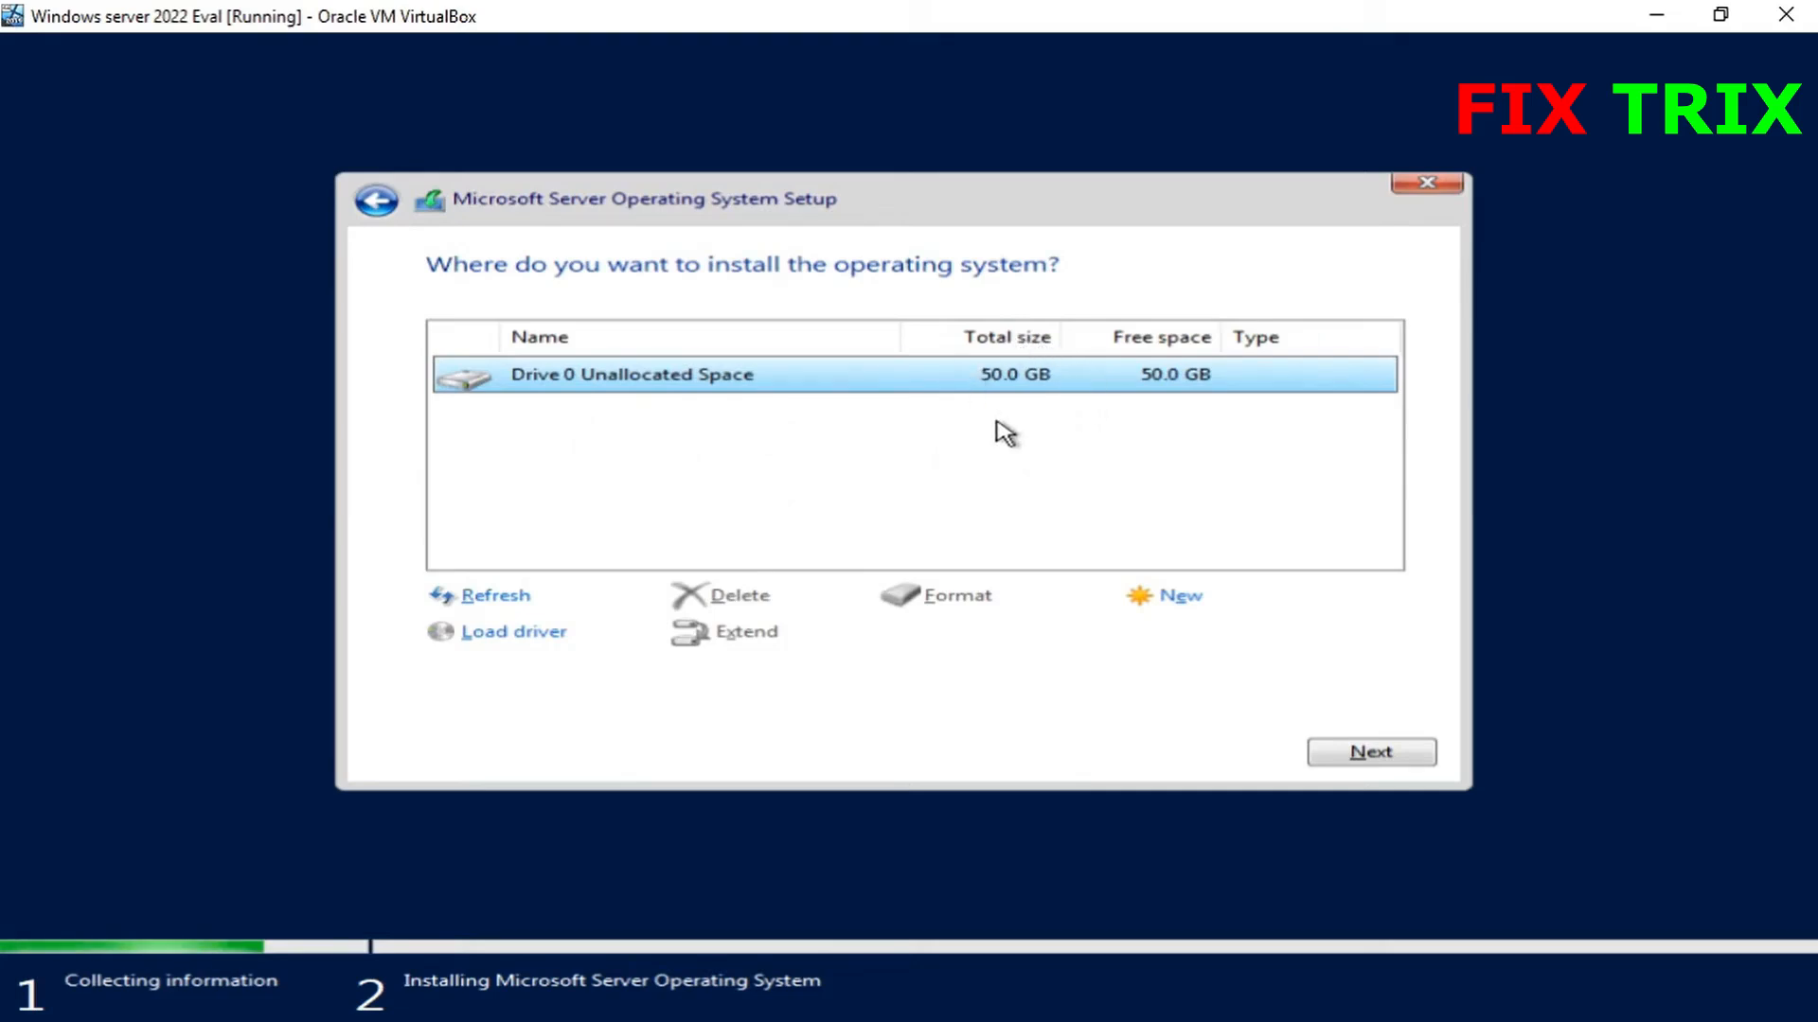
{"action": "left_click", "coordinate": [1184, 600]}
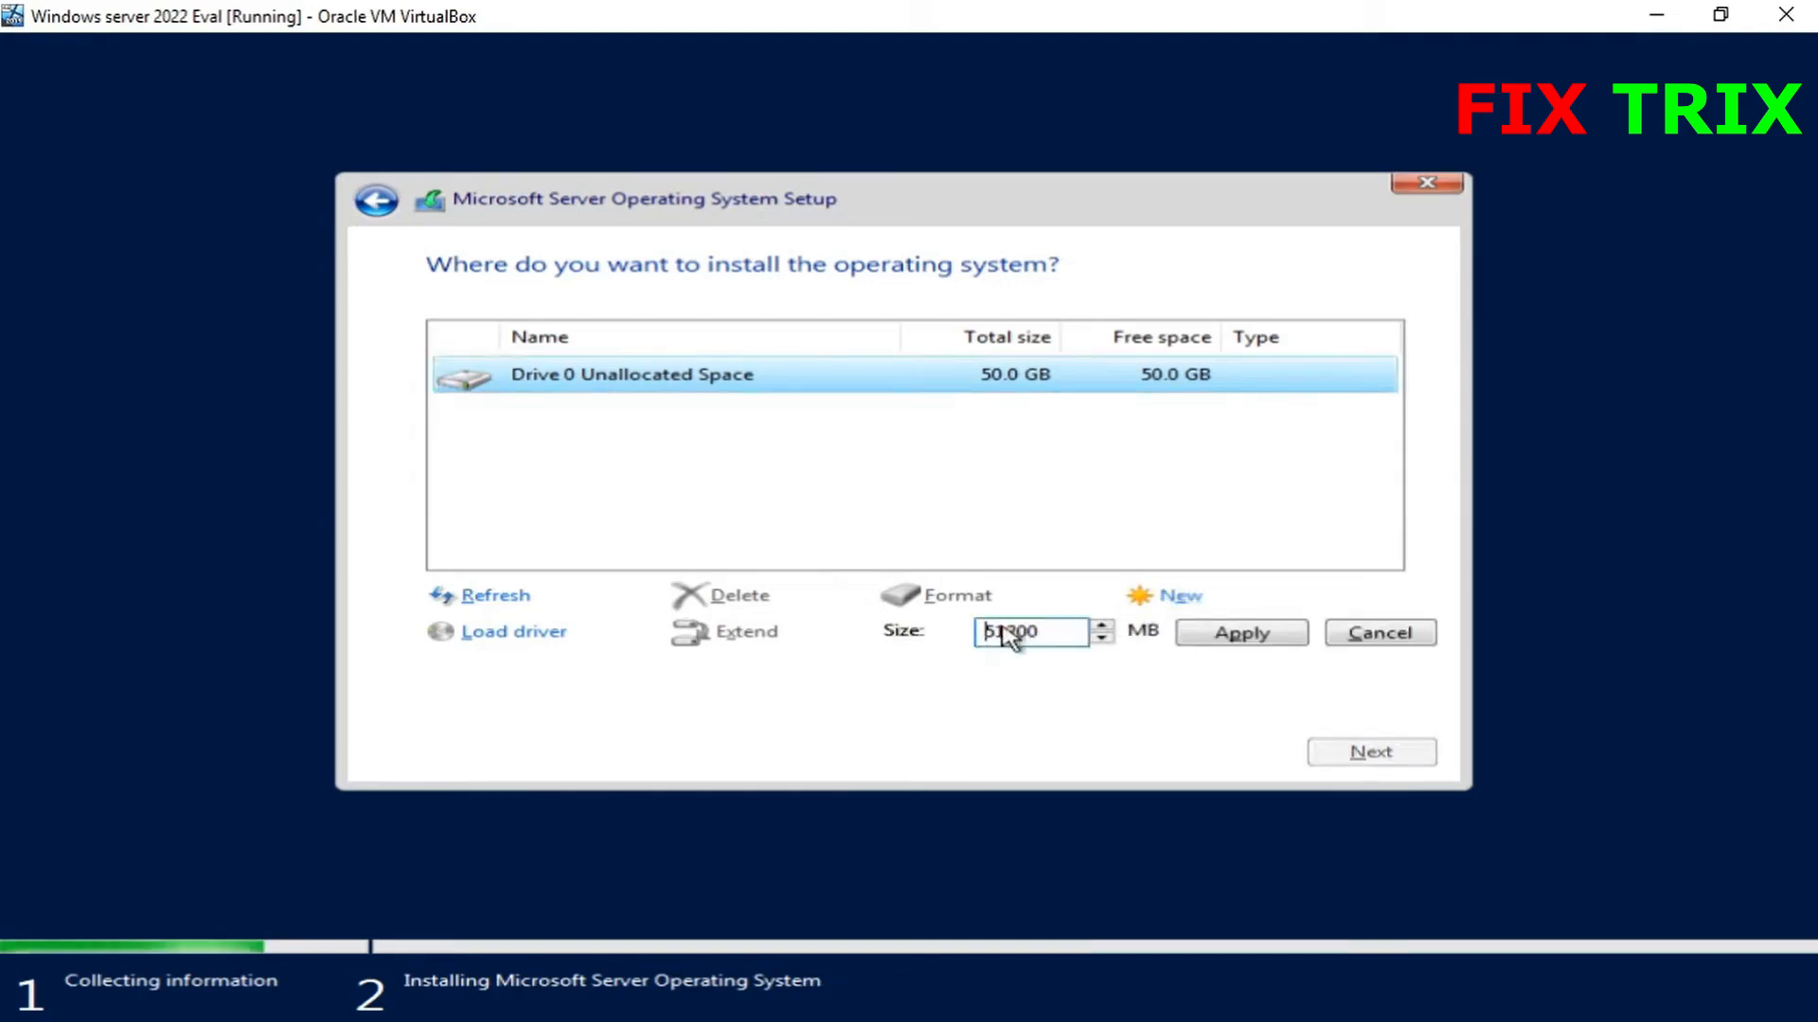
{"action": "left_click", "coordinate": [1045, 632]}
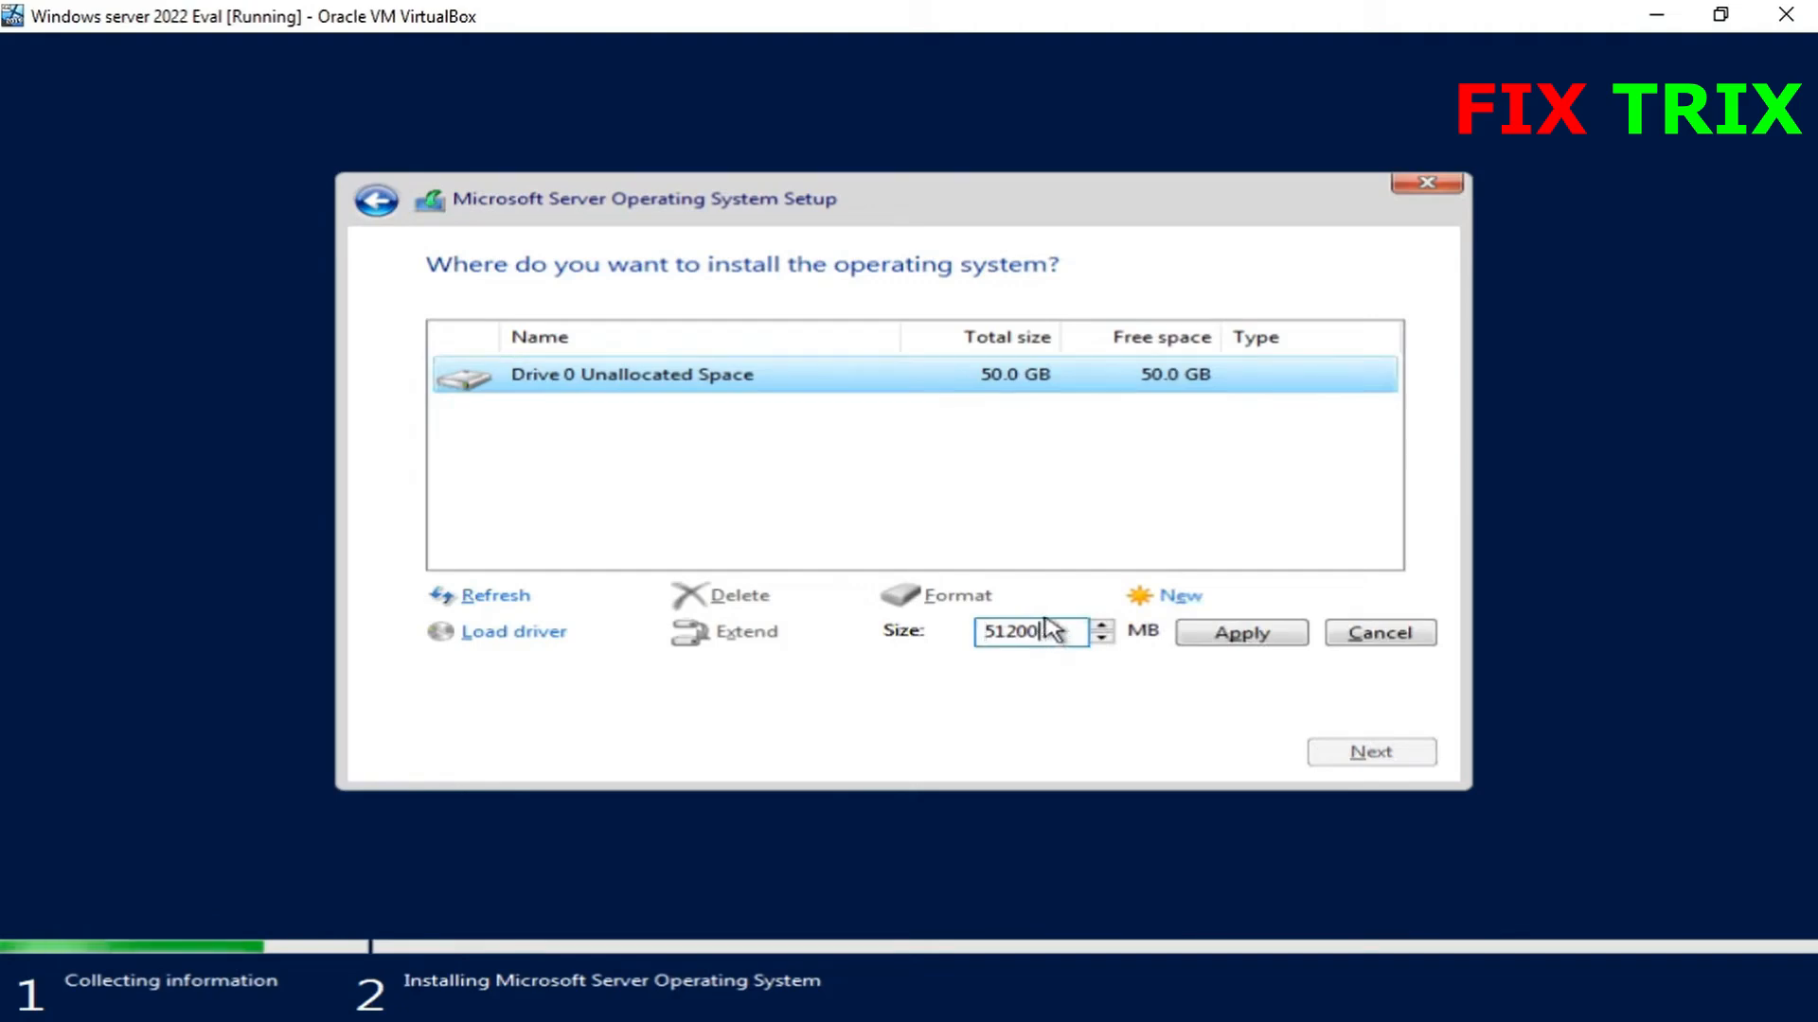
{"action": "key", "text": "BackSpace"}
{"action": "key", "text": "BackSpace"}
{"action": "key", "text": "BackSpace"}
{"action": "key", "text": "BackSpace"}
{"action": "key", "text": "BackSpace"}
{"action": "type", "text": "4"}
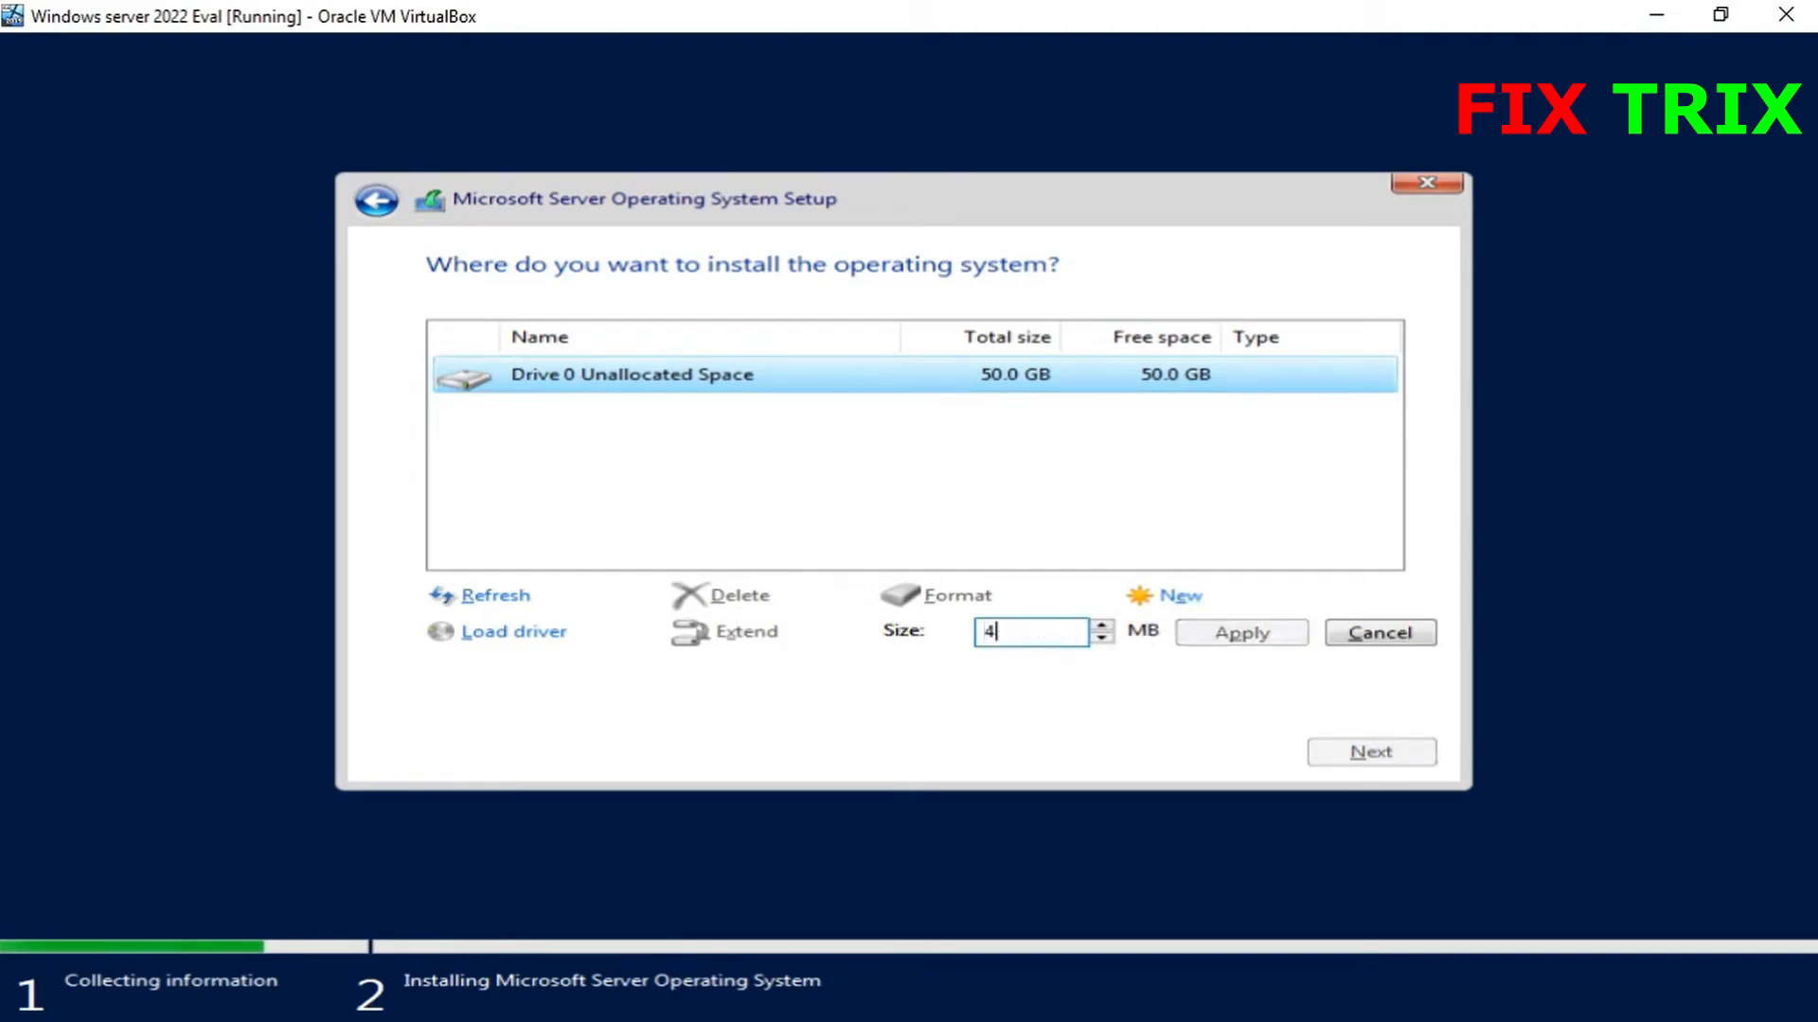
{"action": "type", "text": "900"}
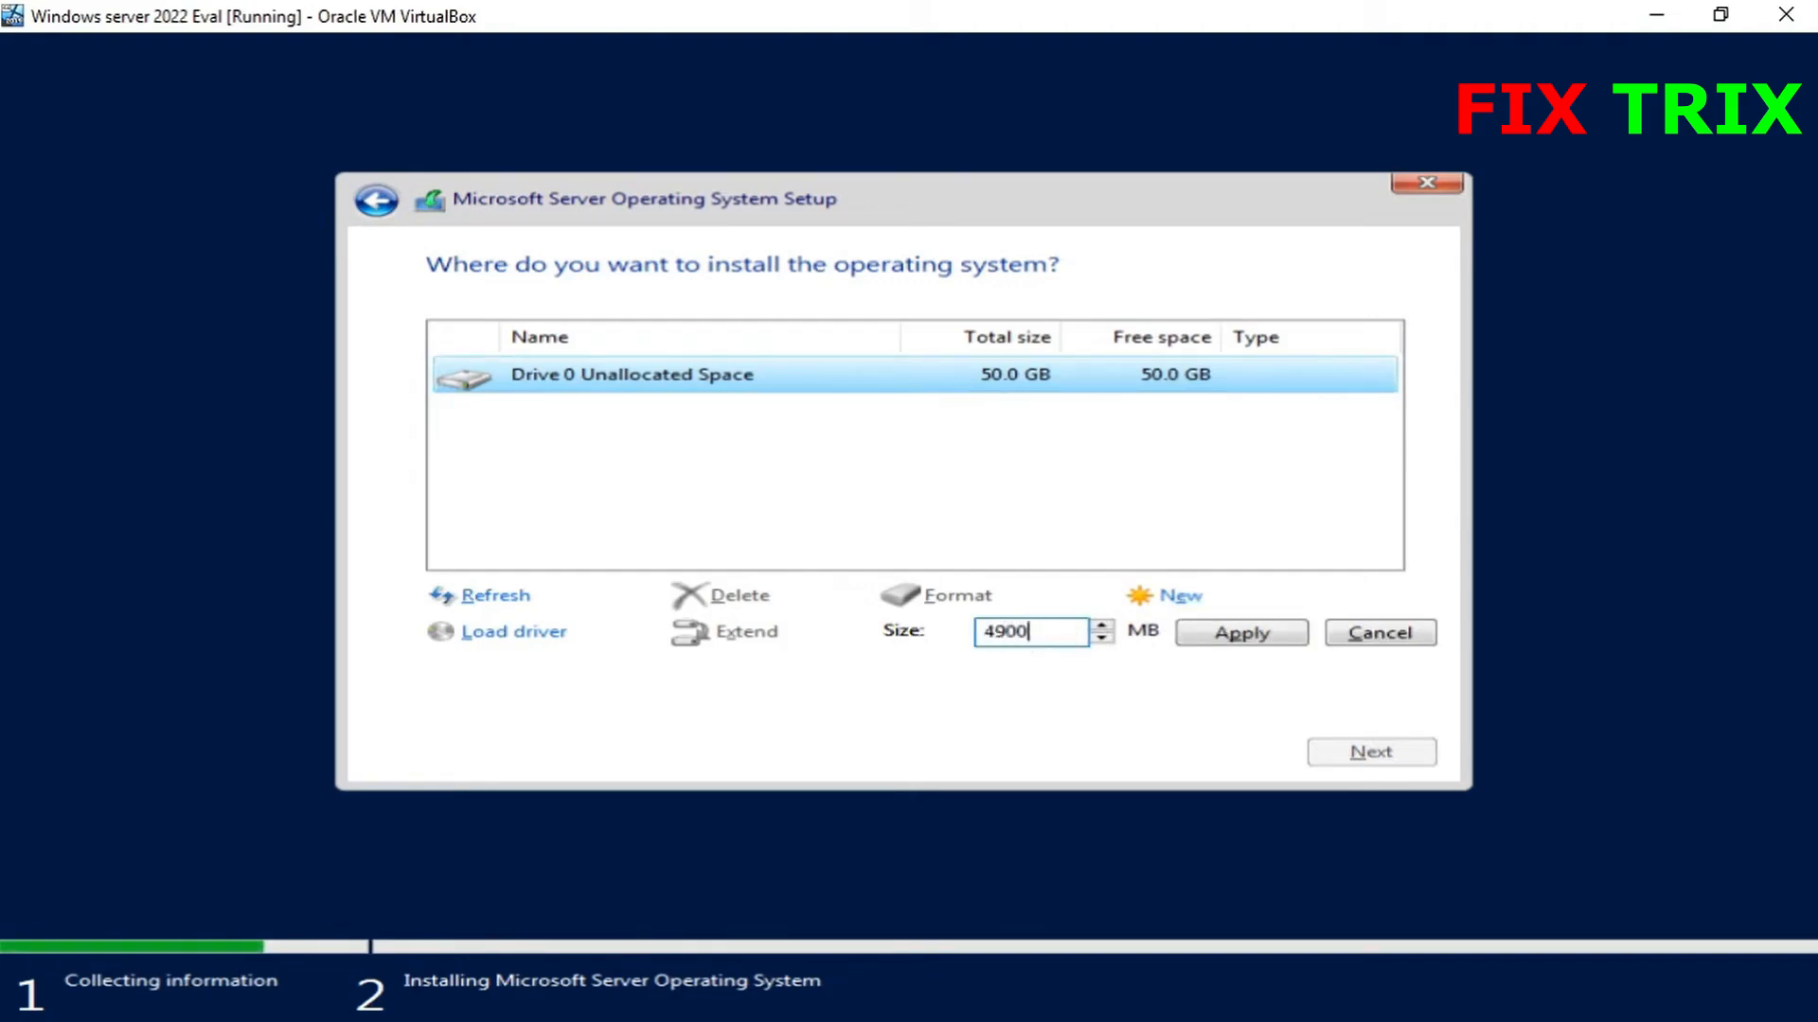
{"action": "type", "text": "0"}
{"action": "left_click", "coordinate": [1222, 644]}
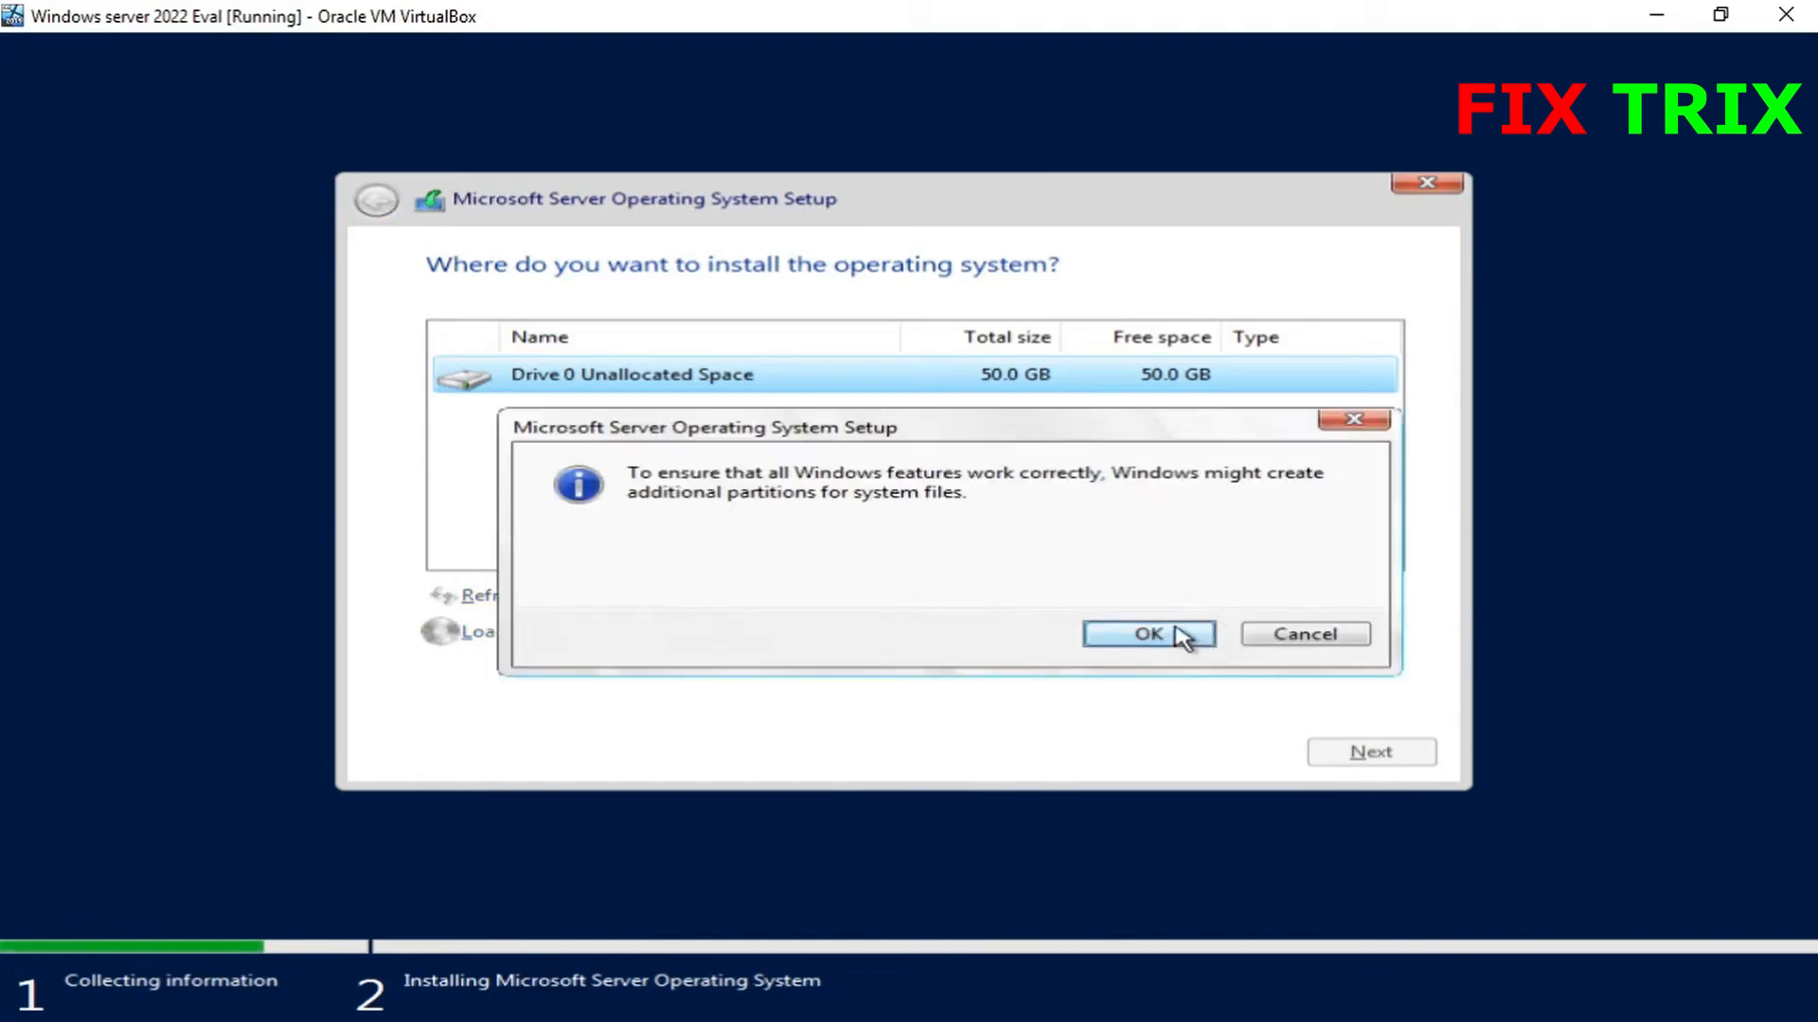
{"action": "left_click", "coordinate": [1176, 632]}
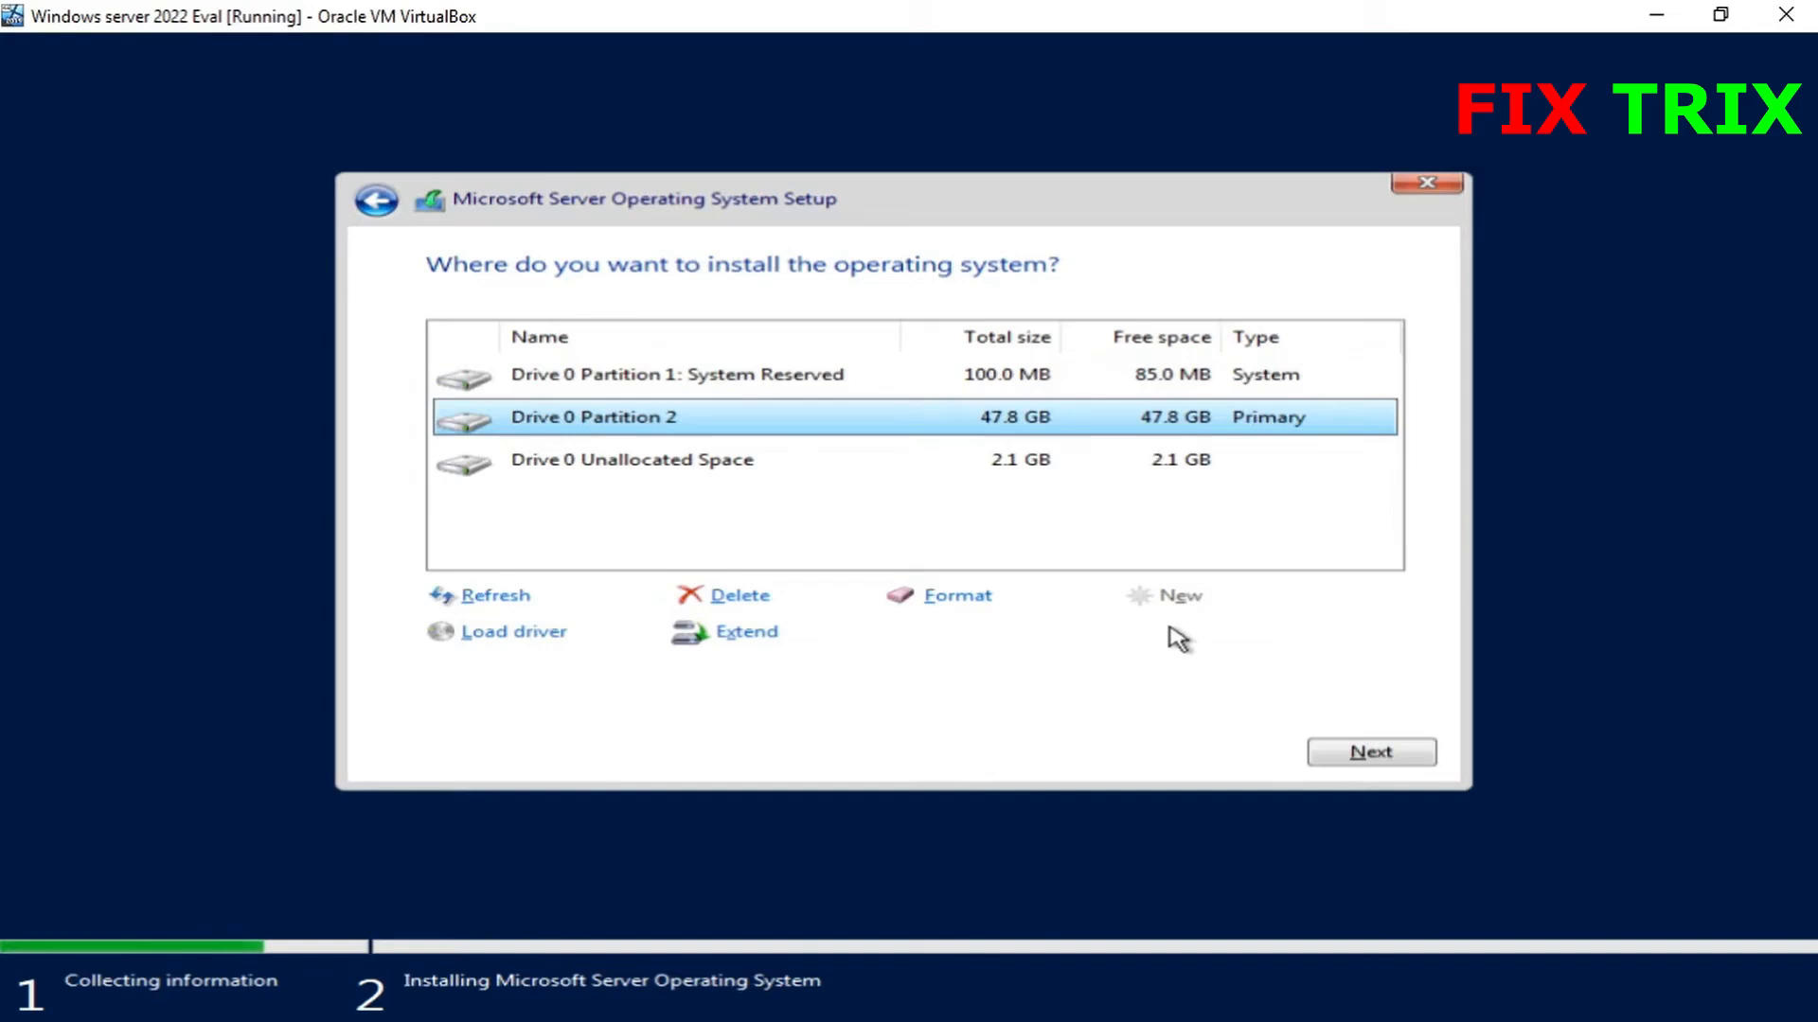
{"action": "left_click", "coordinate": [1344, 762]}
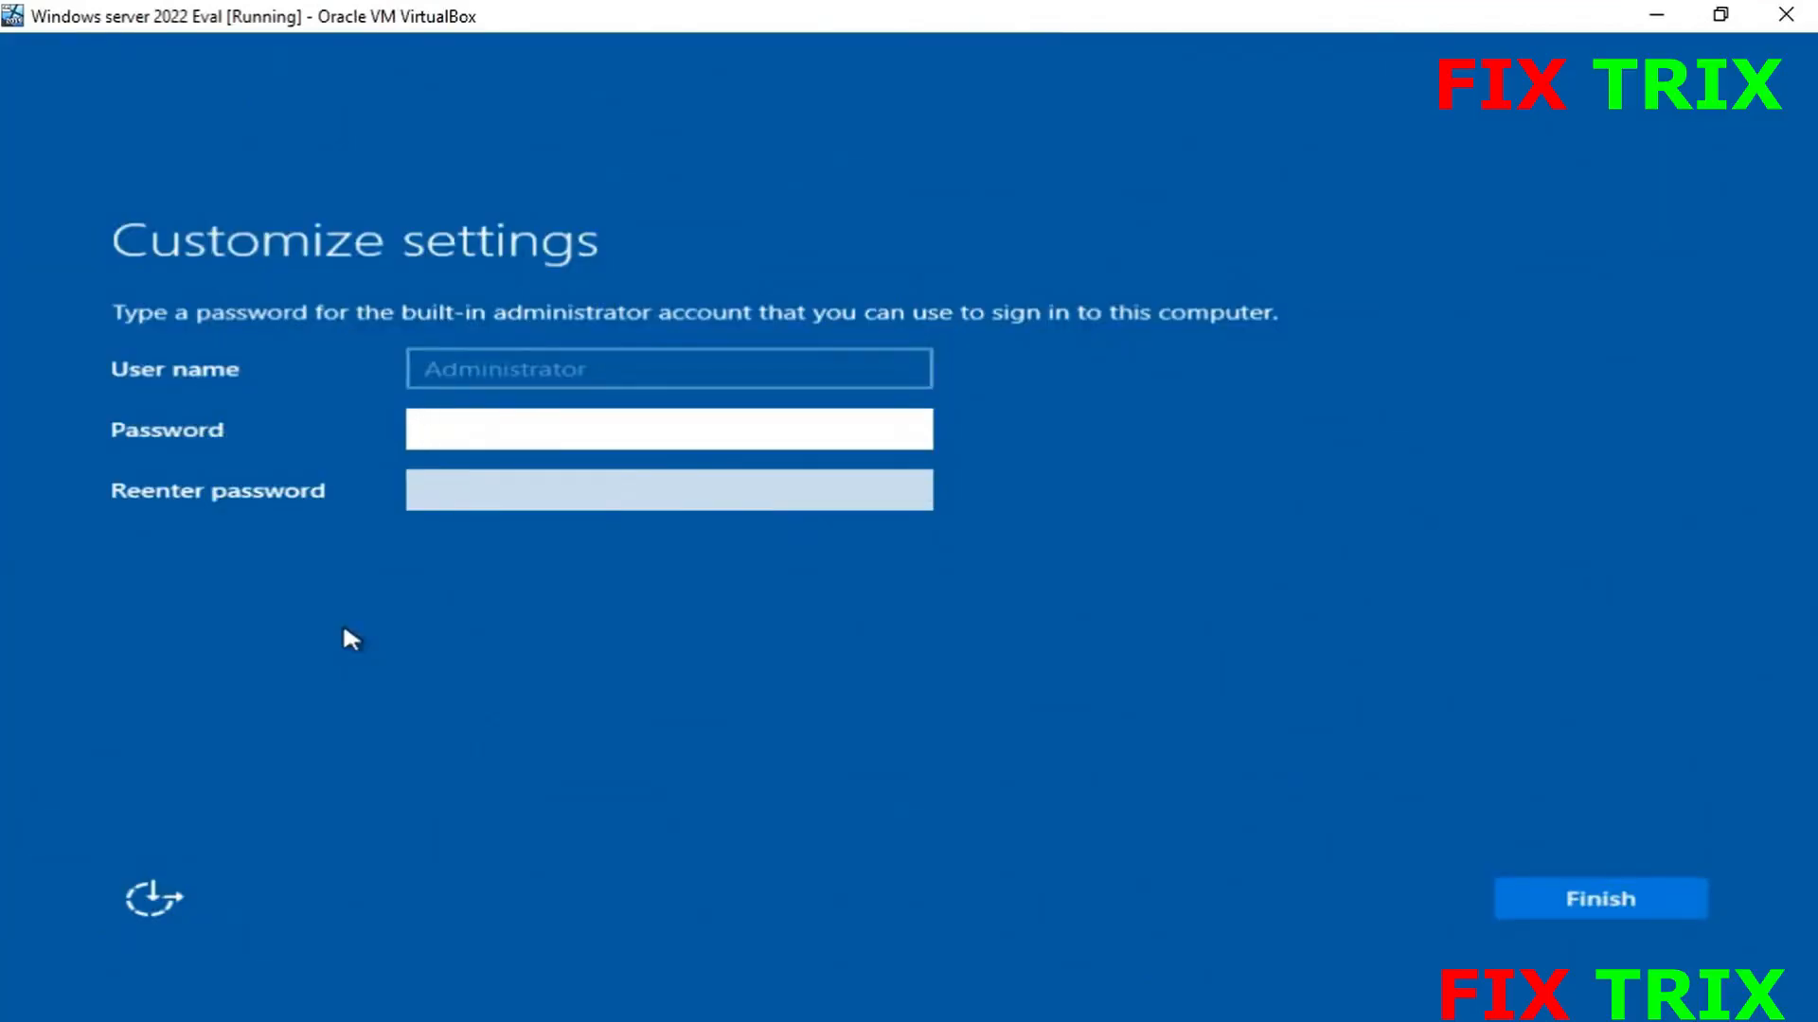
- Enter and confirm the built-in Administrator password
{"action": "type", "text": "Password@123"}
{"action": "key", "text": "Tab"}
{"action": "type", "text": "Passwo"}
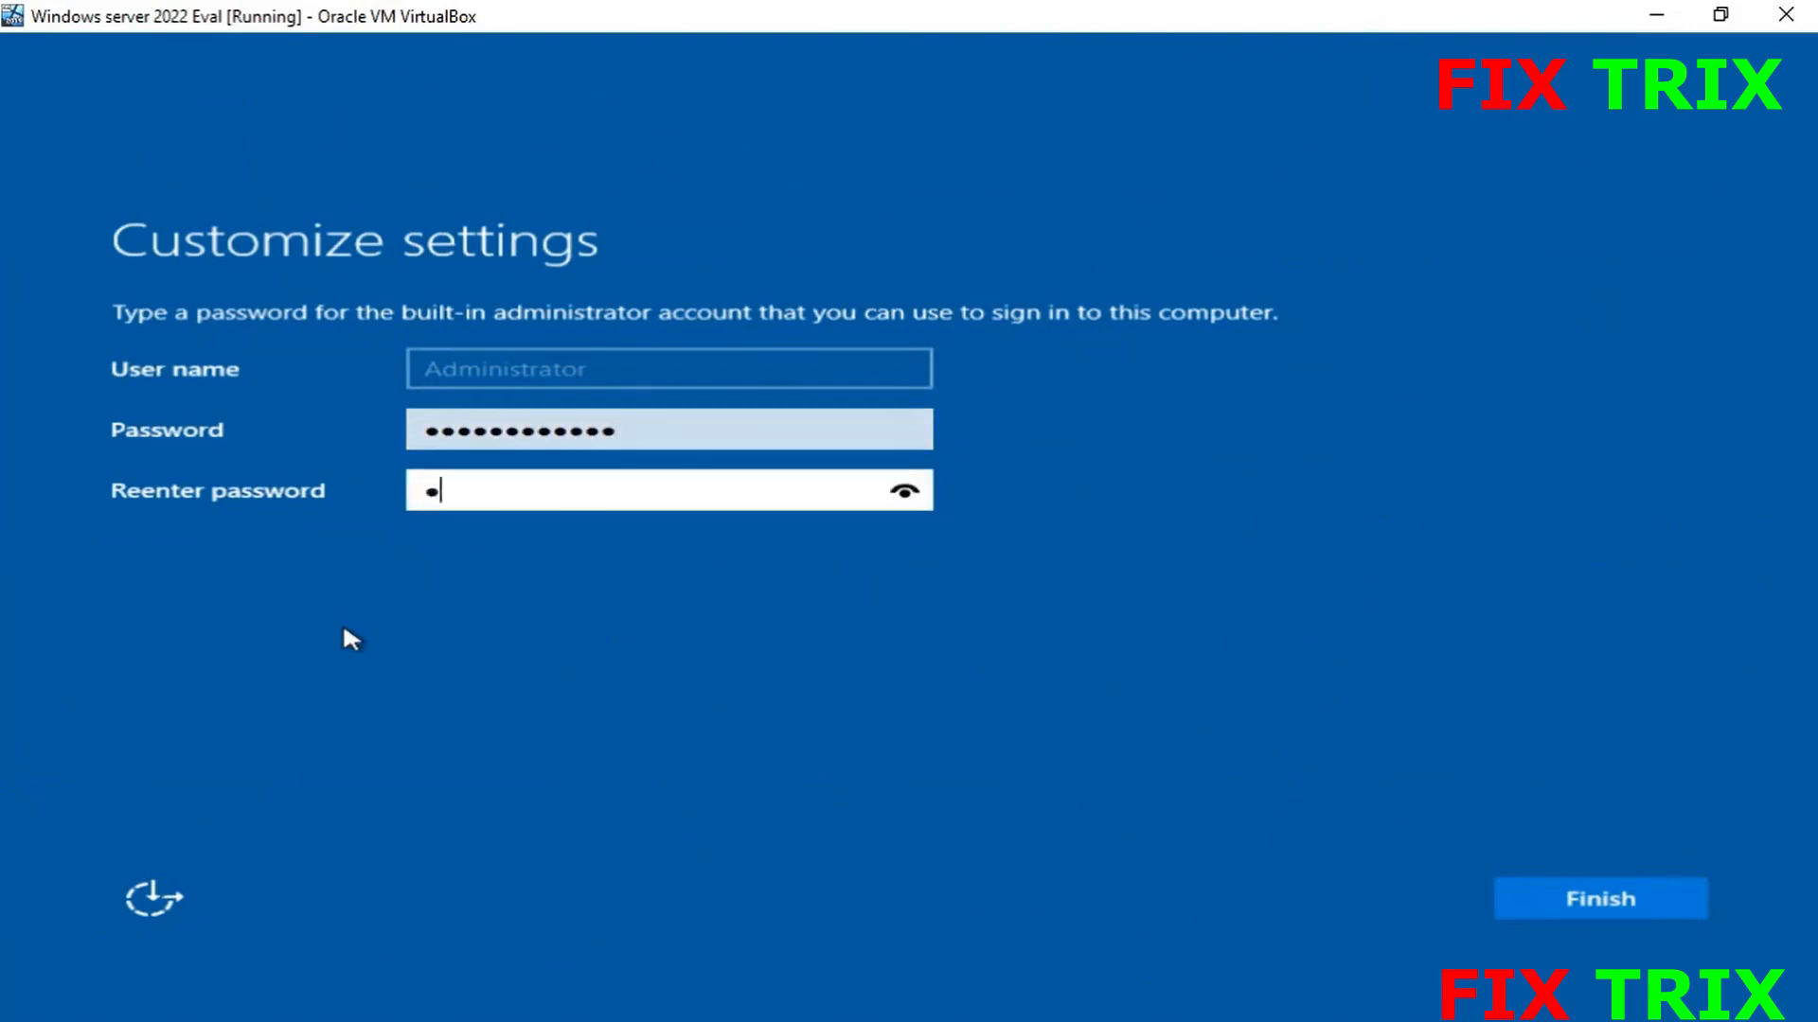
{"action": "type", "text": "rd@123"}
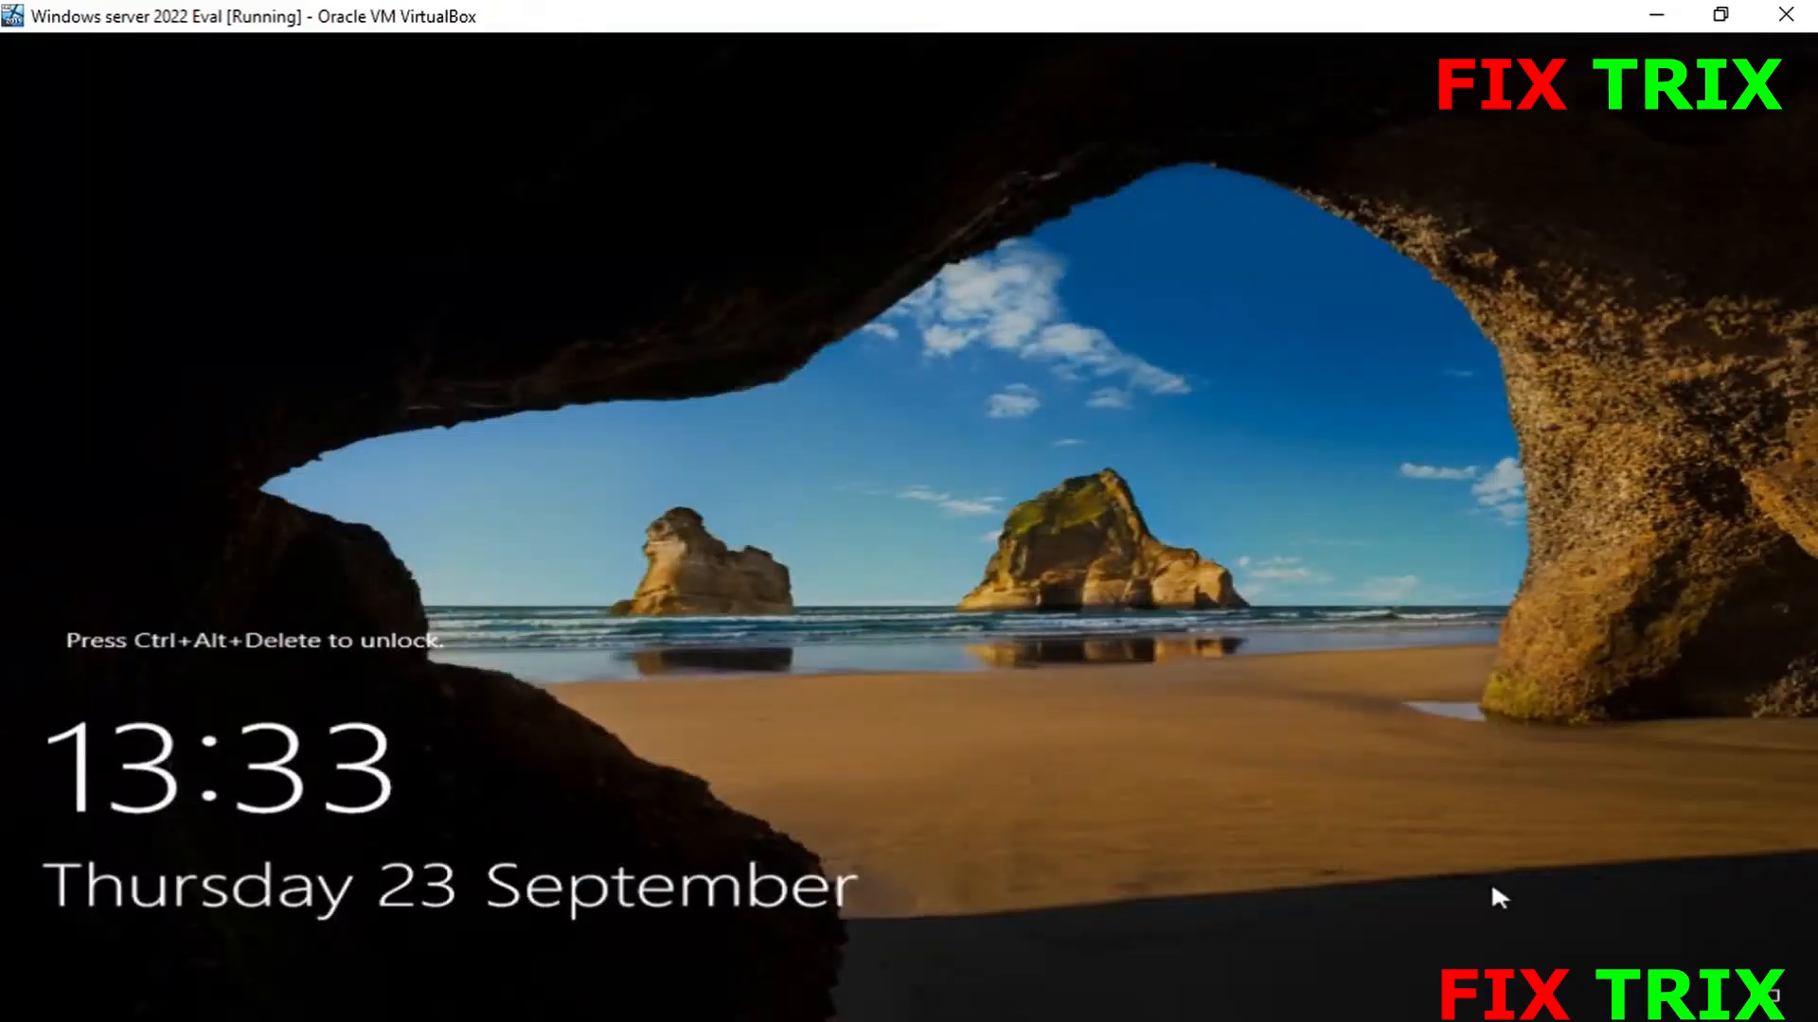
- Unlock with Ctrl+Alt+Delete and sign in as Administrator with the account password
{"action": "key", "text": "ctrl+alt+Delete"}
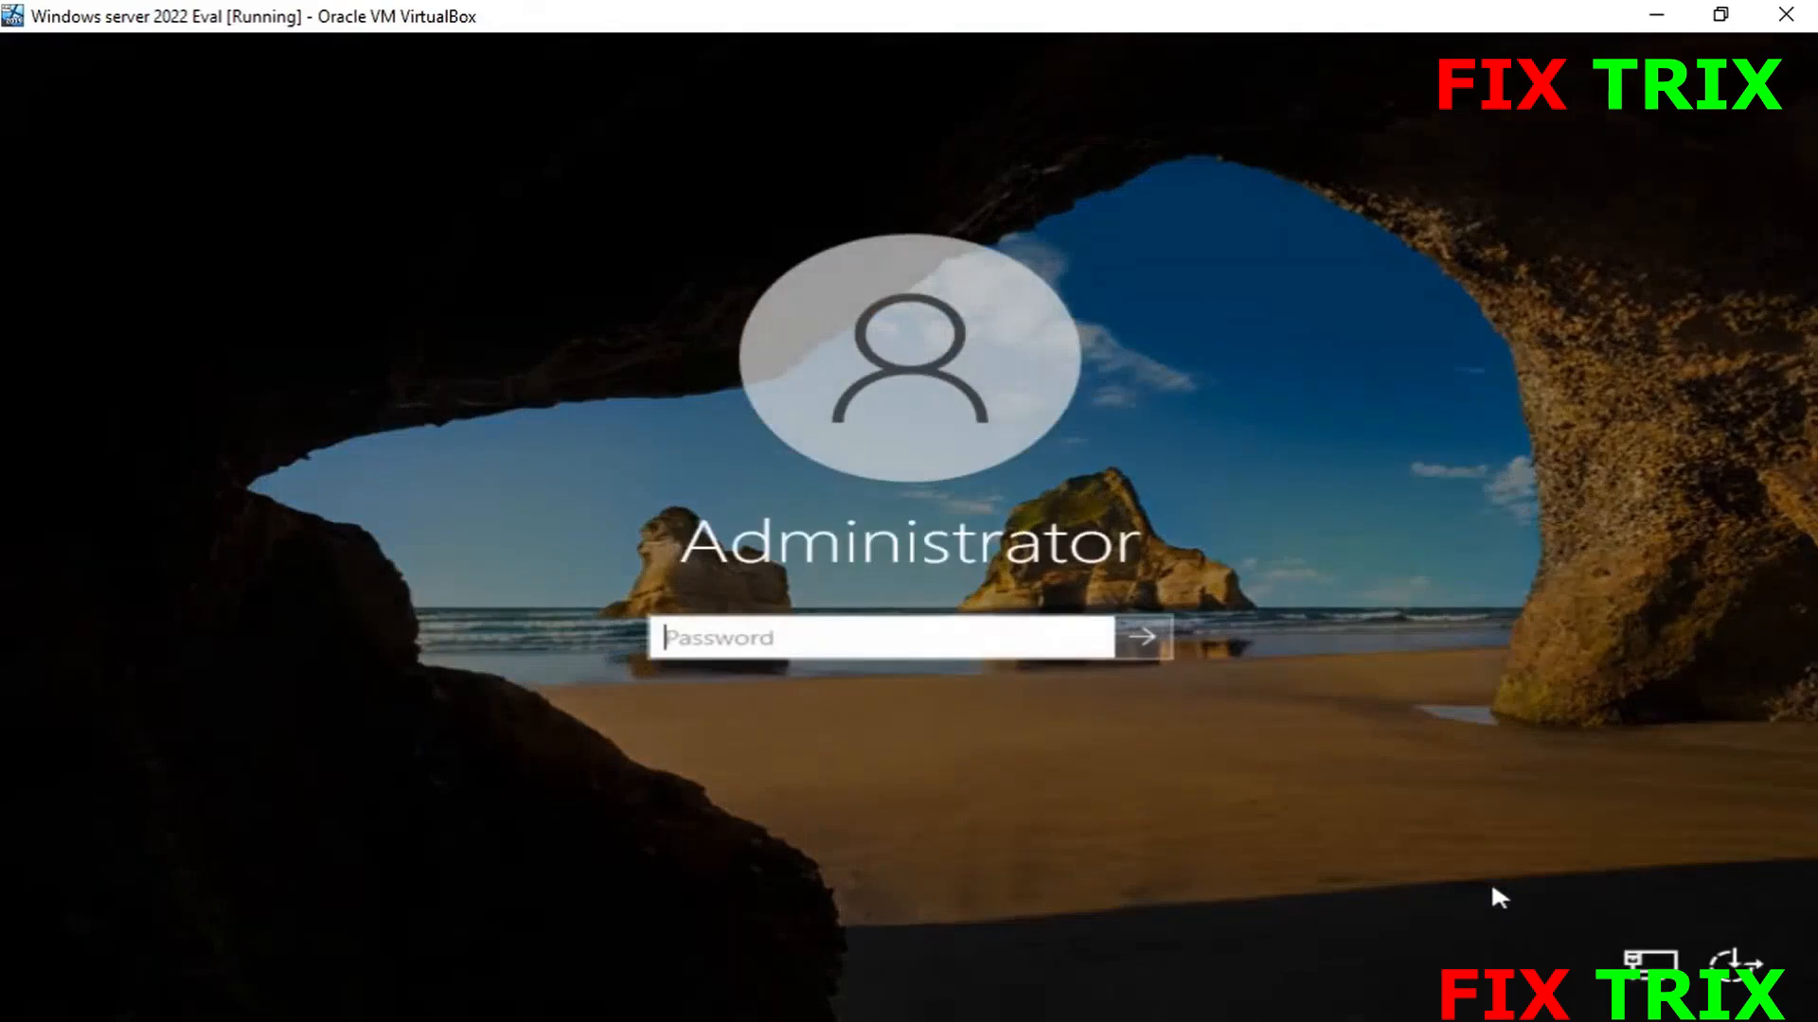
{"action": "type", "text": "**********"}
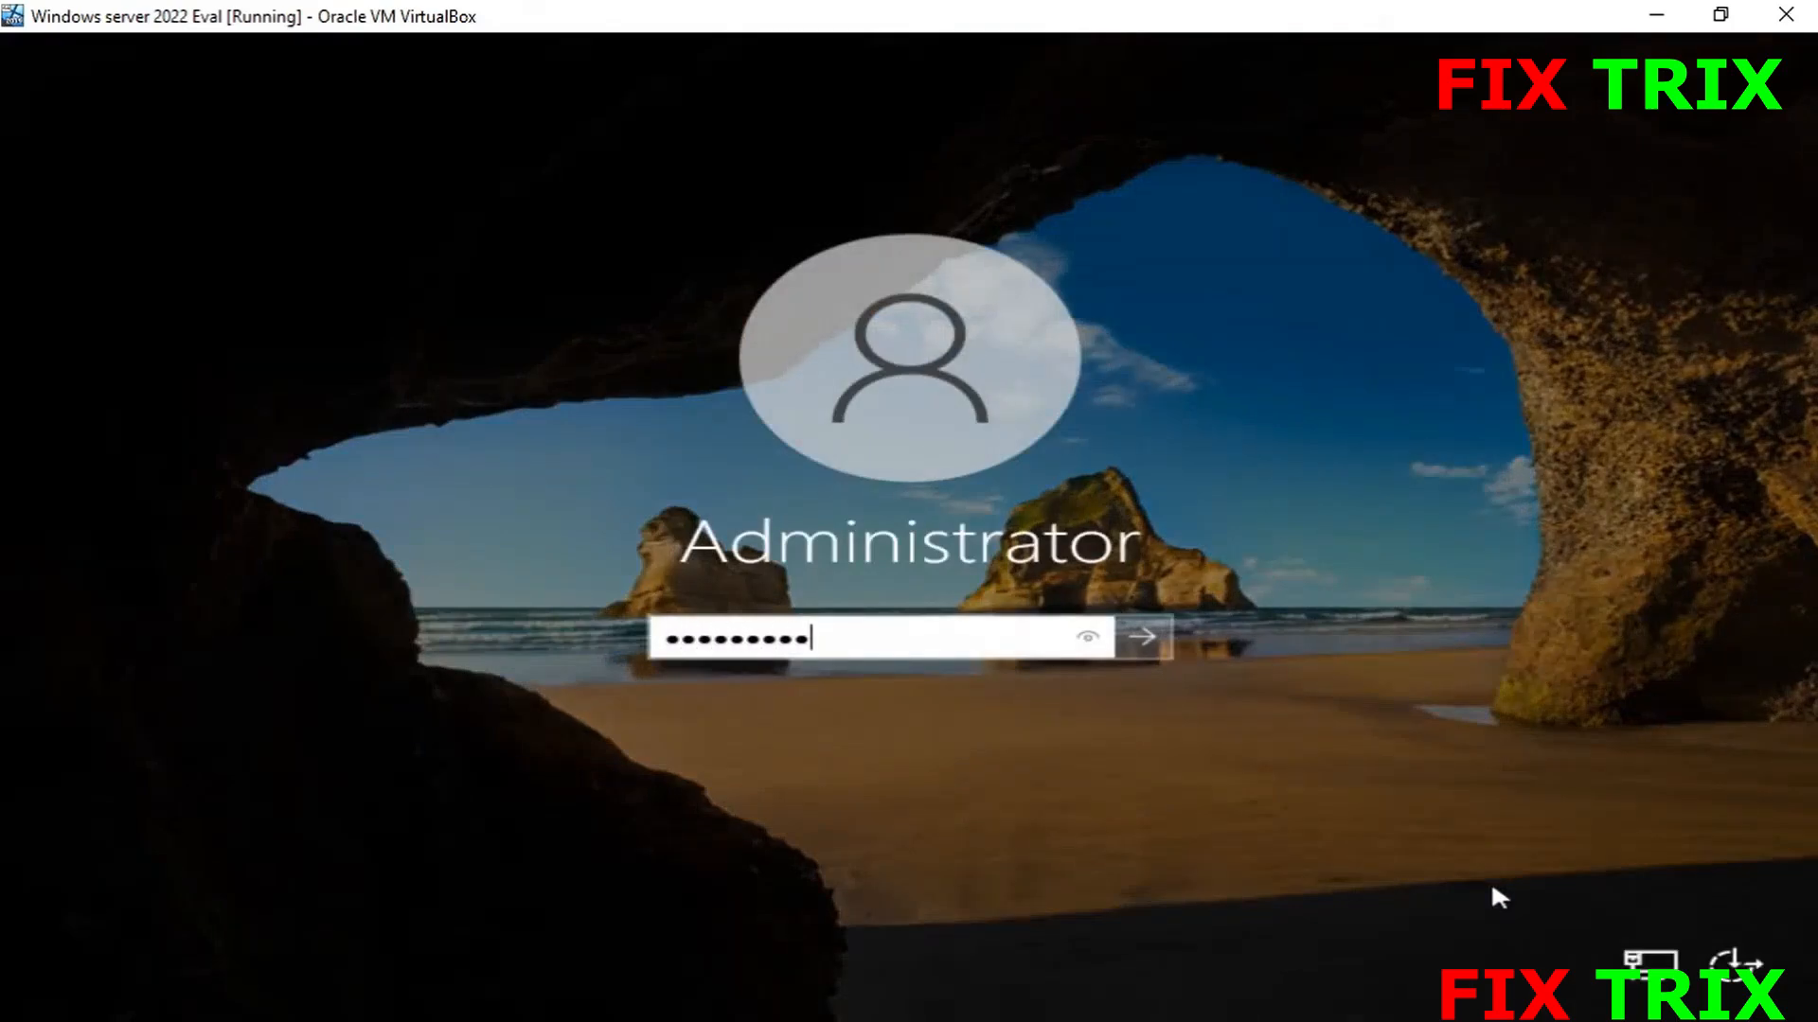
{"action": "type", "text": "**"}
{"action": "key", "text": "Return"}
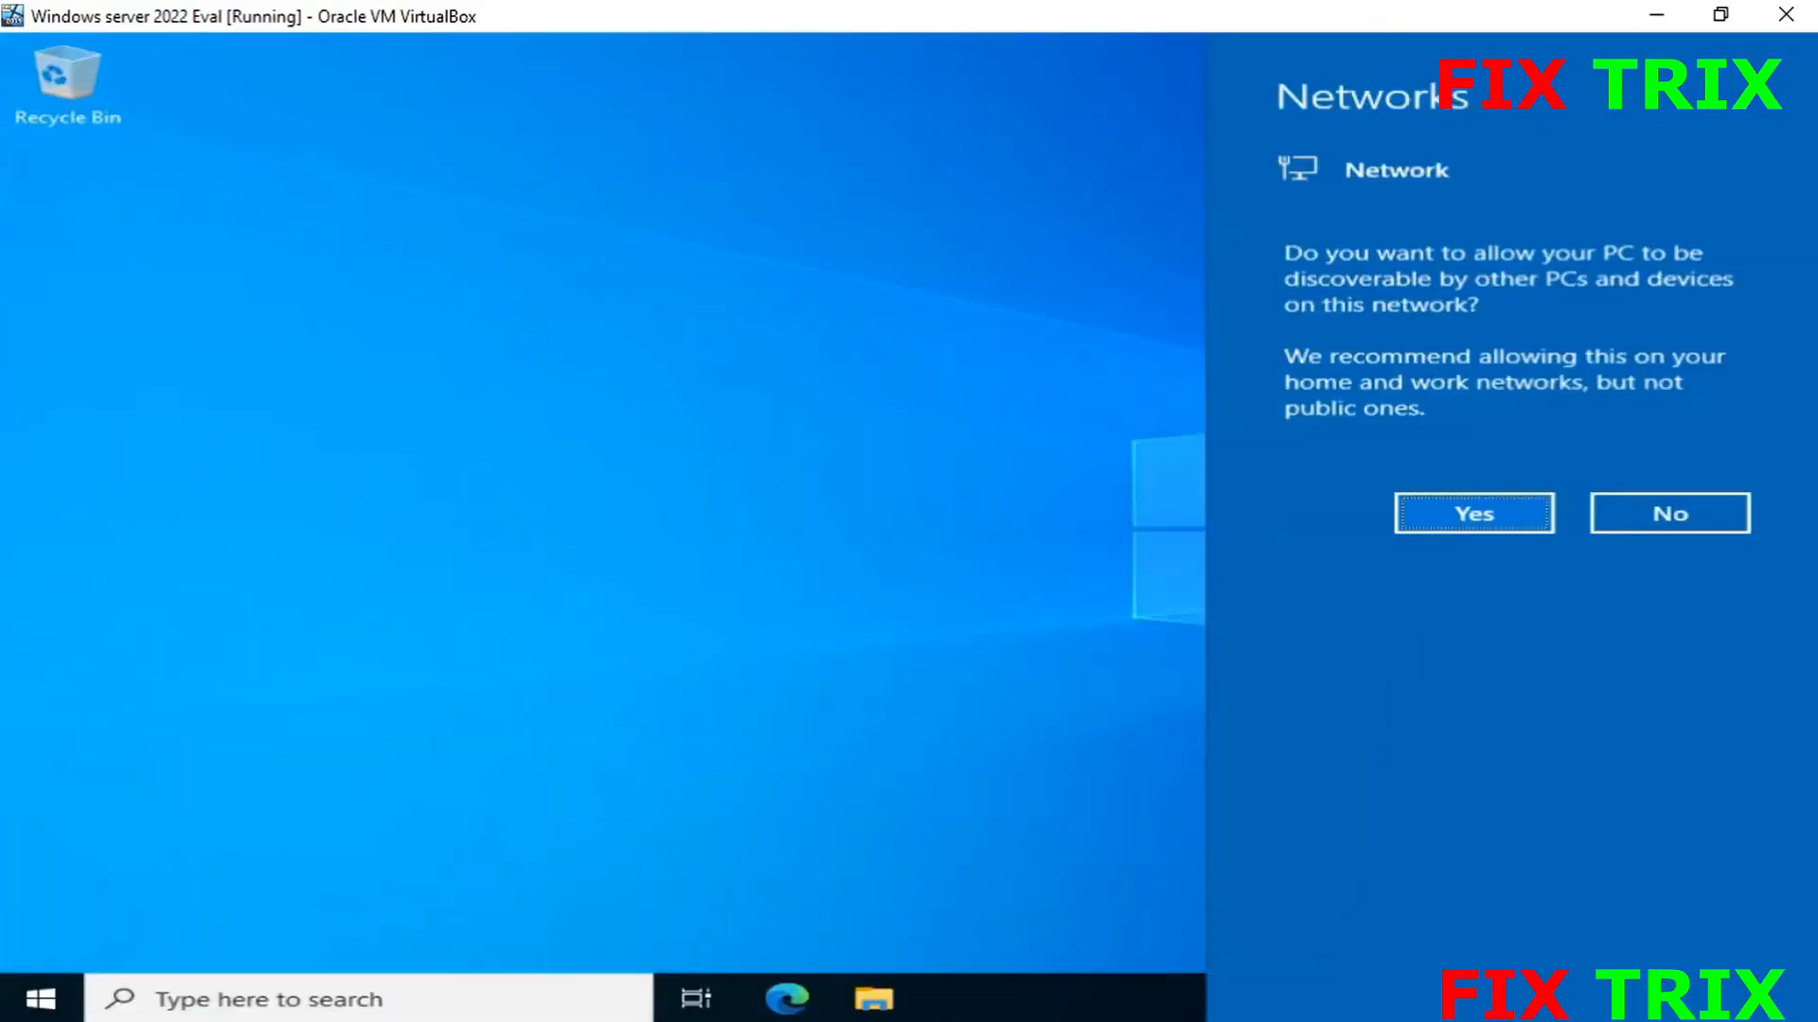
- Decline network discovery, suppress and close the Windows Admin Center notice, and hide the Welcome panel
{"action": "left_click", "coordinate": [1651, 517]}
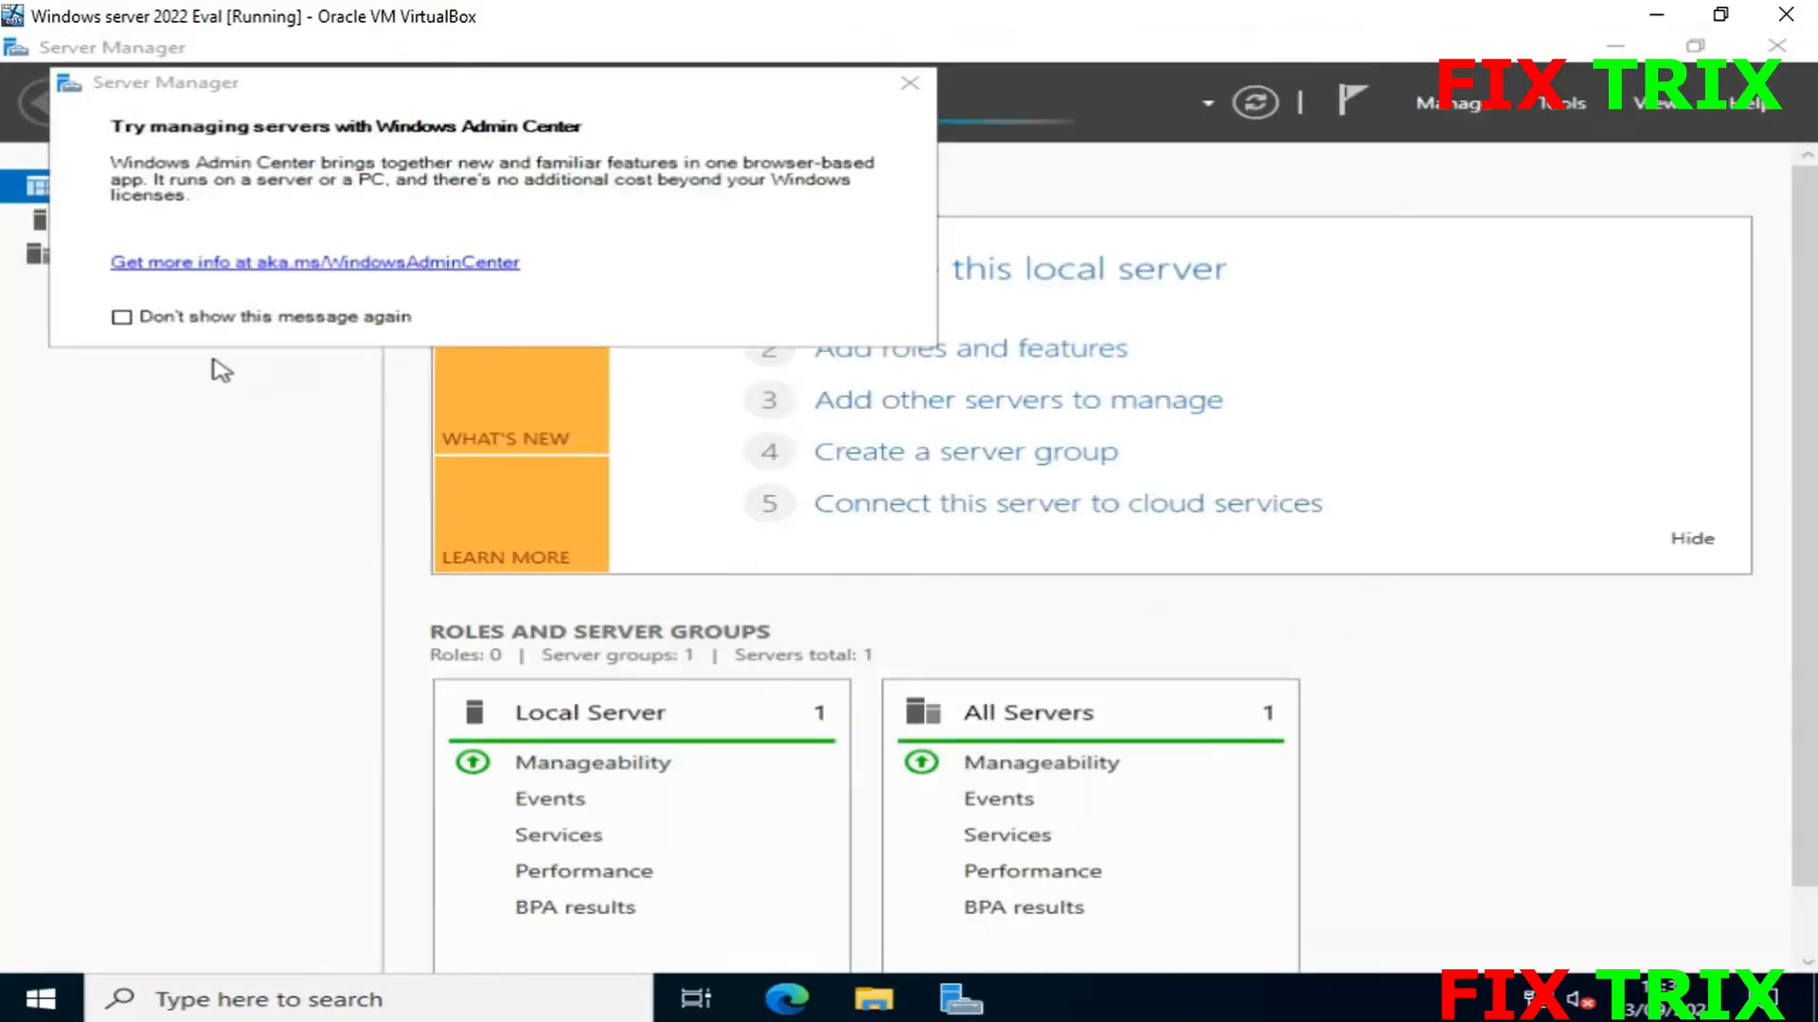
{"action": "left_click", "coordinate": [123, 319]}
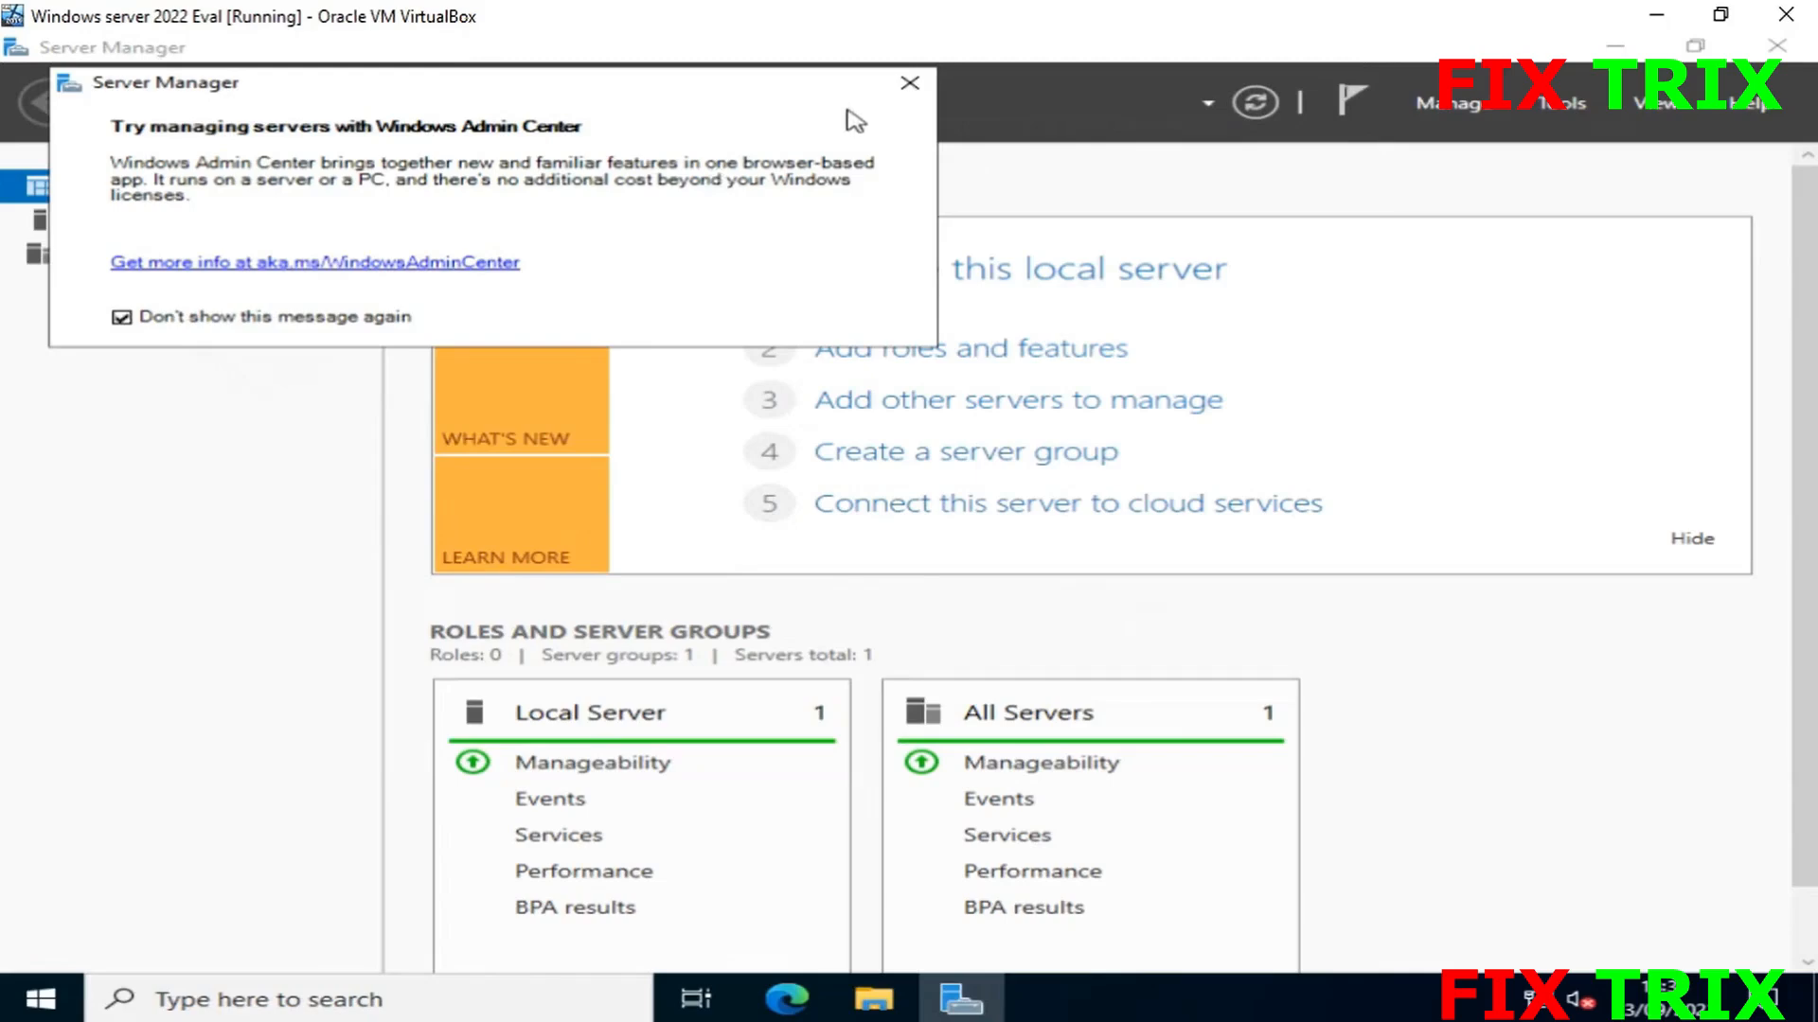
{"action": "left_click", "coordinate": [909, 83]}
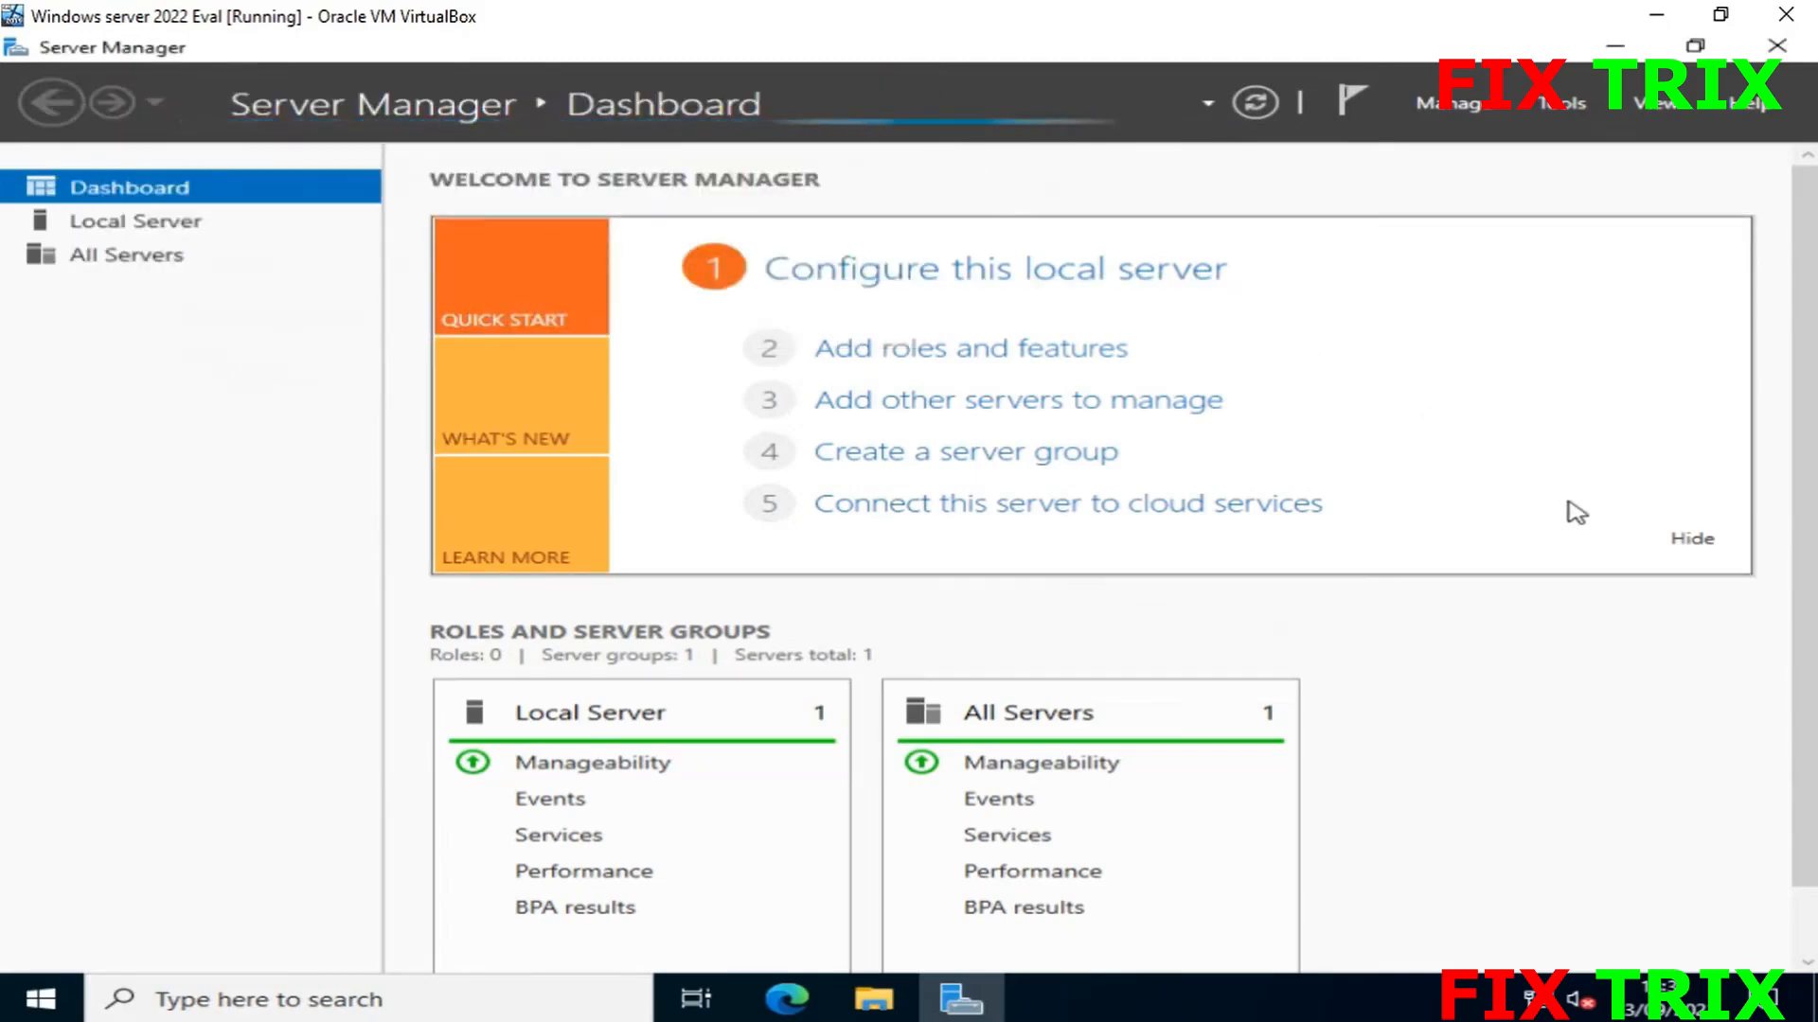
{"action": "left_click", "coordinate": [1691, 539]}
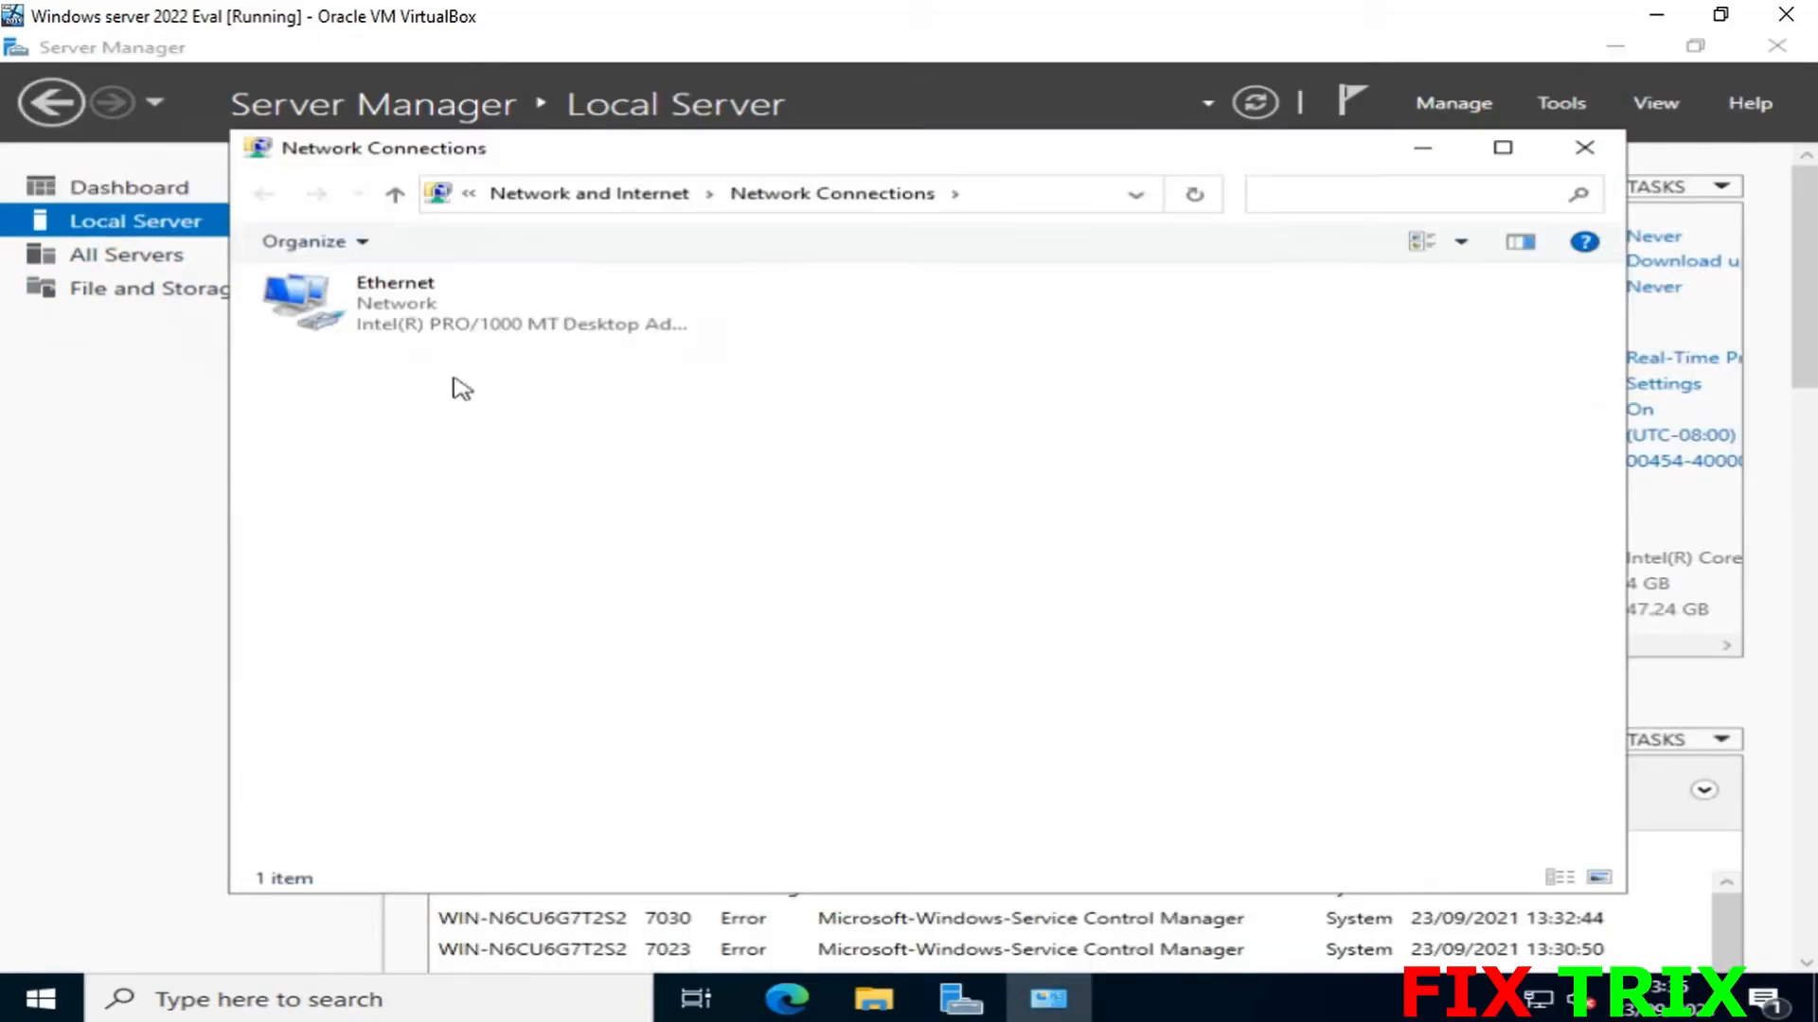
- Open the Ethernet adapter's IPv4 properties and switch to a manually set IP address
{"action": "double_click", "coordinate": [369, 325]}
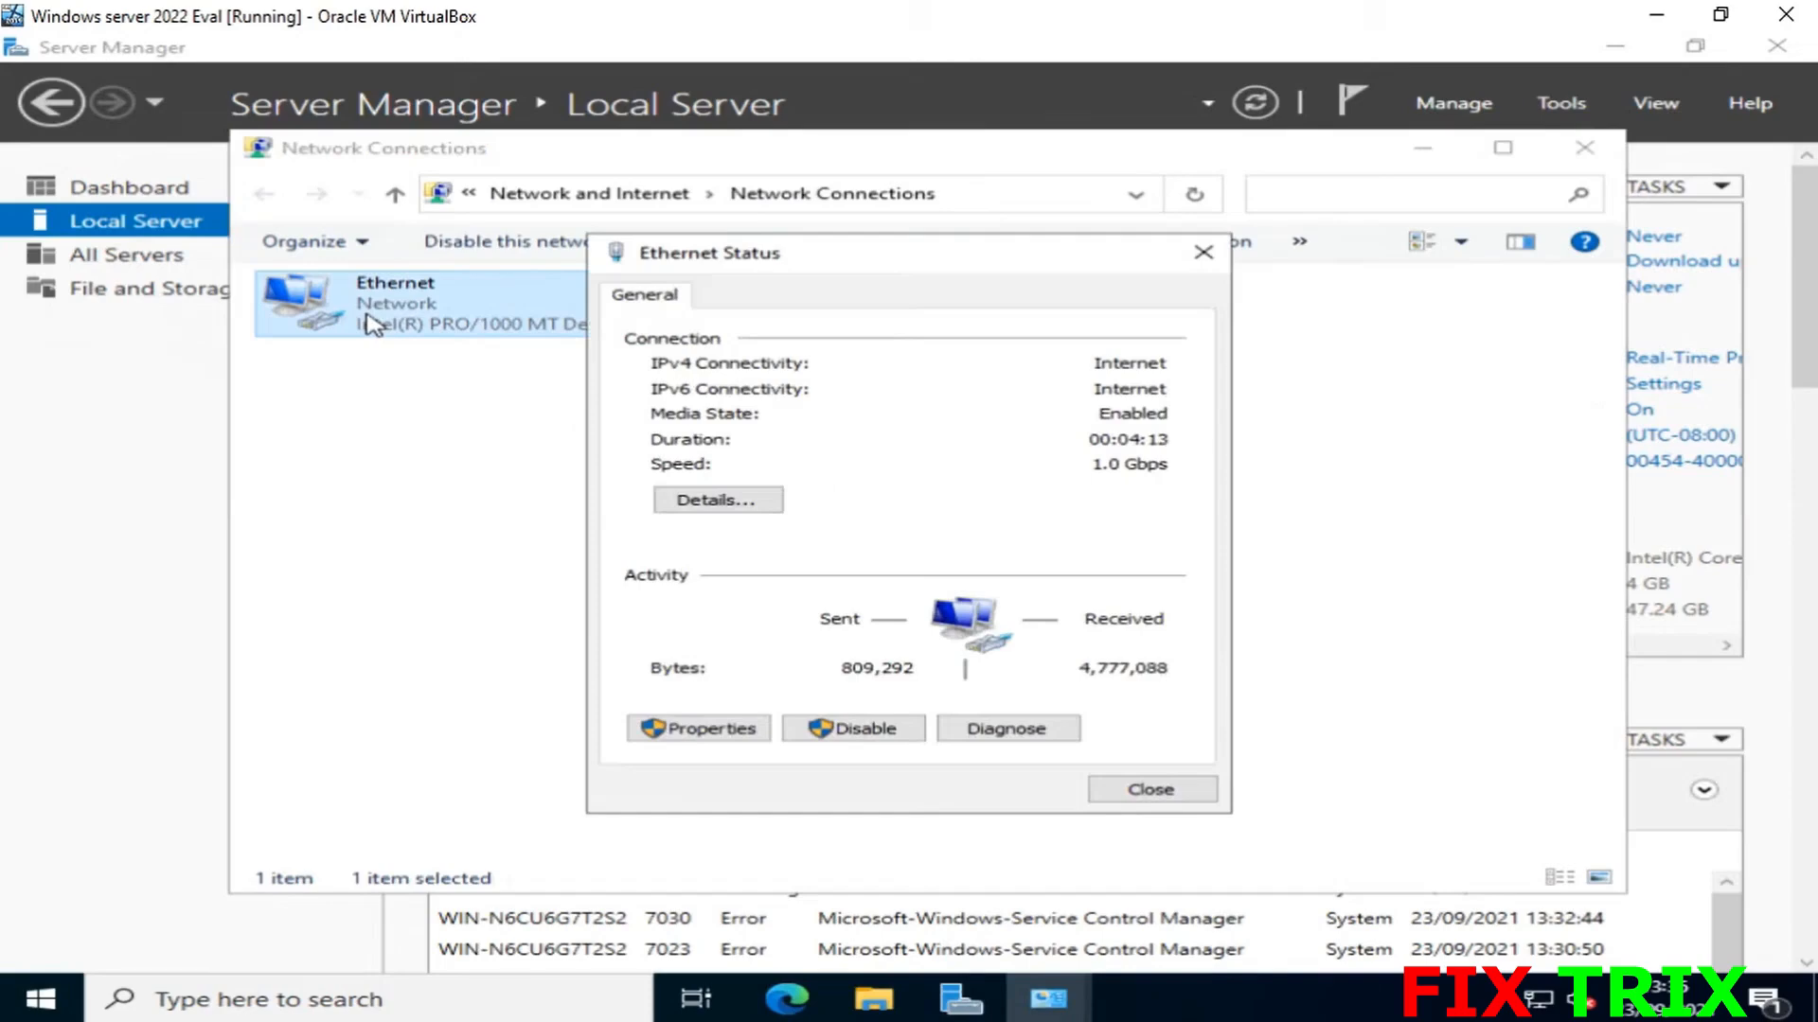
{"action": "left_click", "coordinate": [719, 730]}
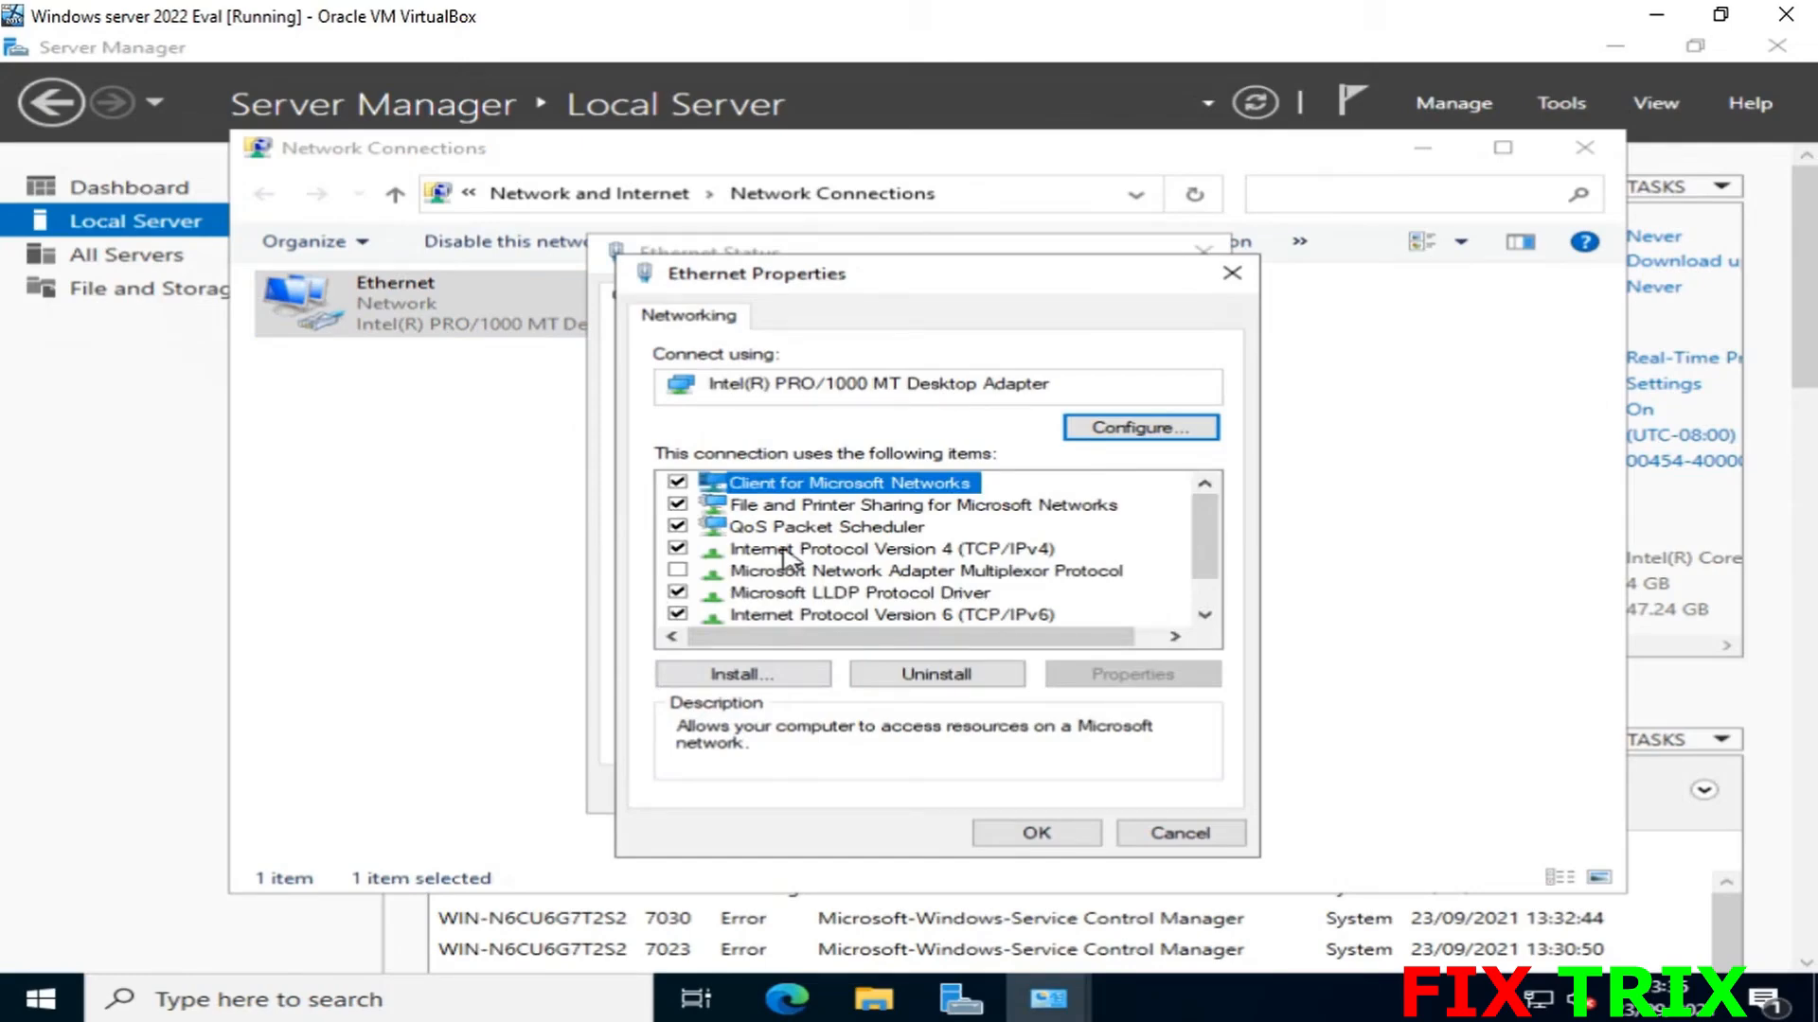
{"action": "double_click", "coordinate": [784, 557]}
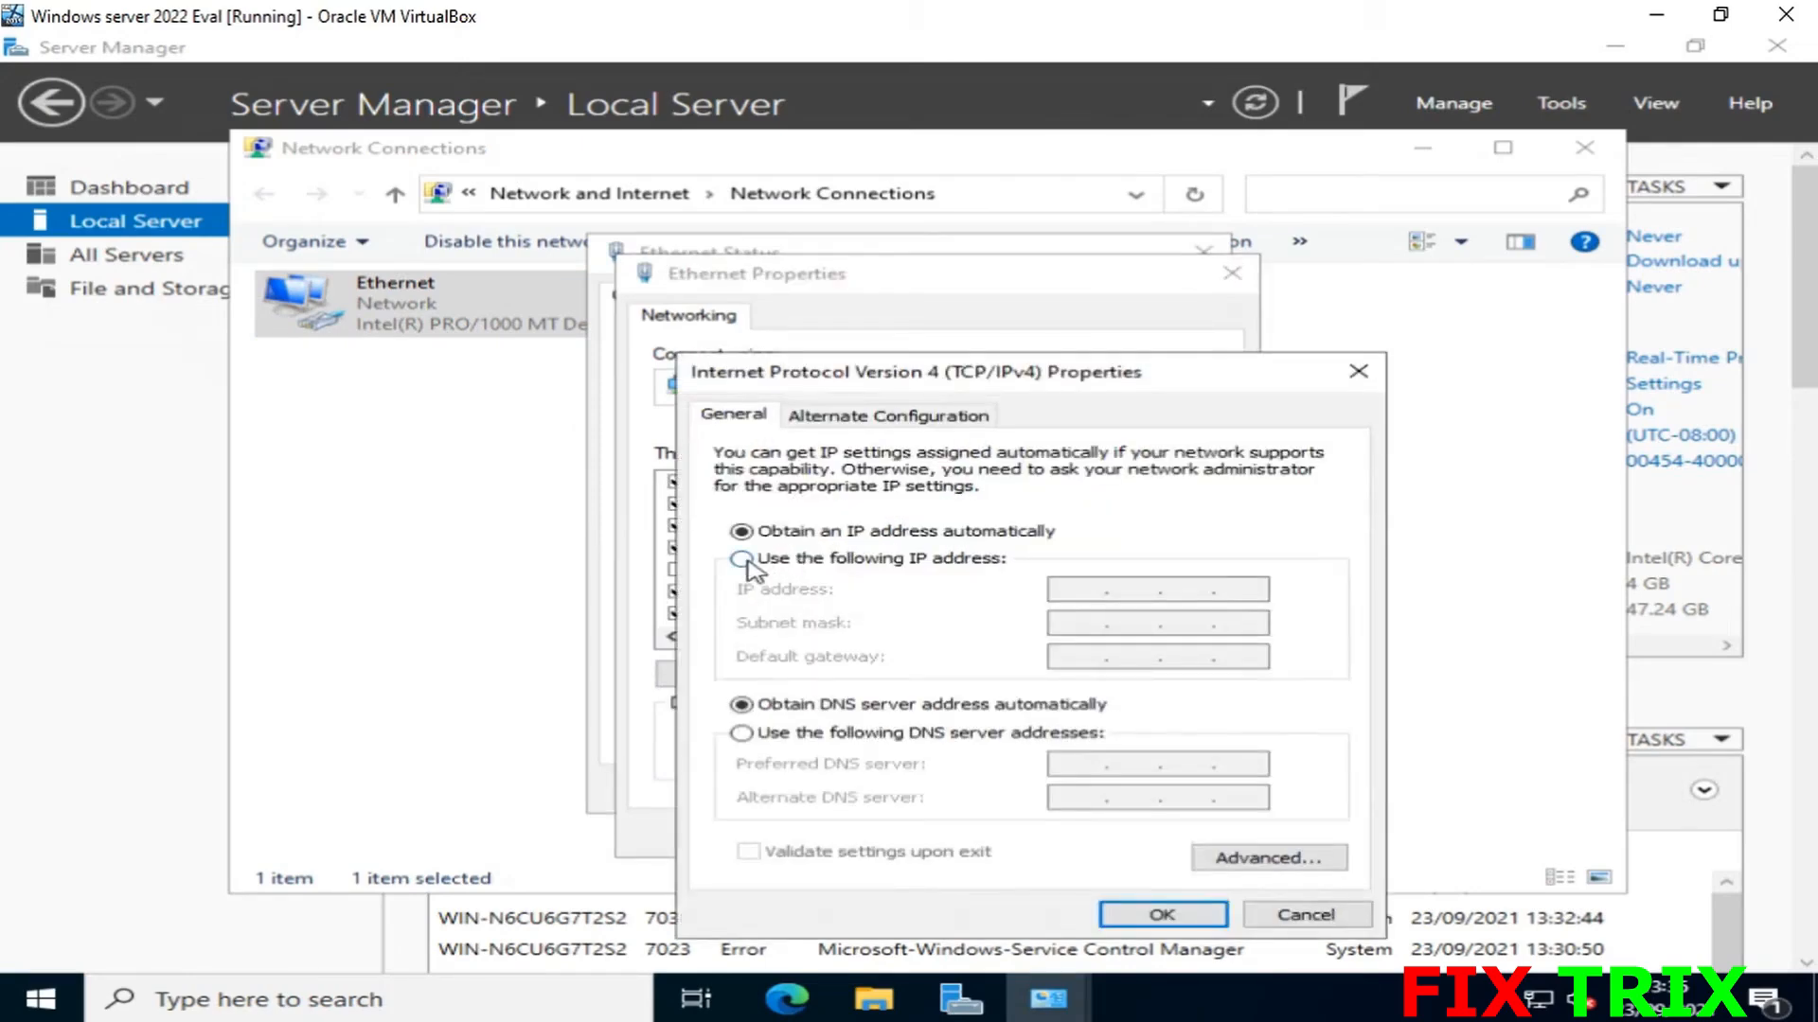
{"action": "left_click", "coordinate": [742, 558]}
- Enter IP 192.168.1.101, mask 255.255.255.0, gateway and DNS 192.168.1.254, and confirm
{"action": "left_click", "coordinate": [1070, 591]}
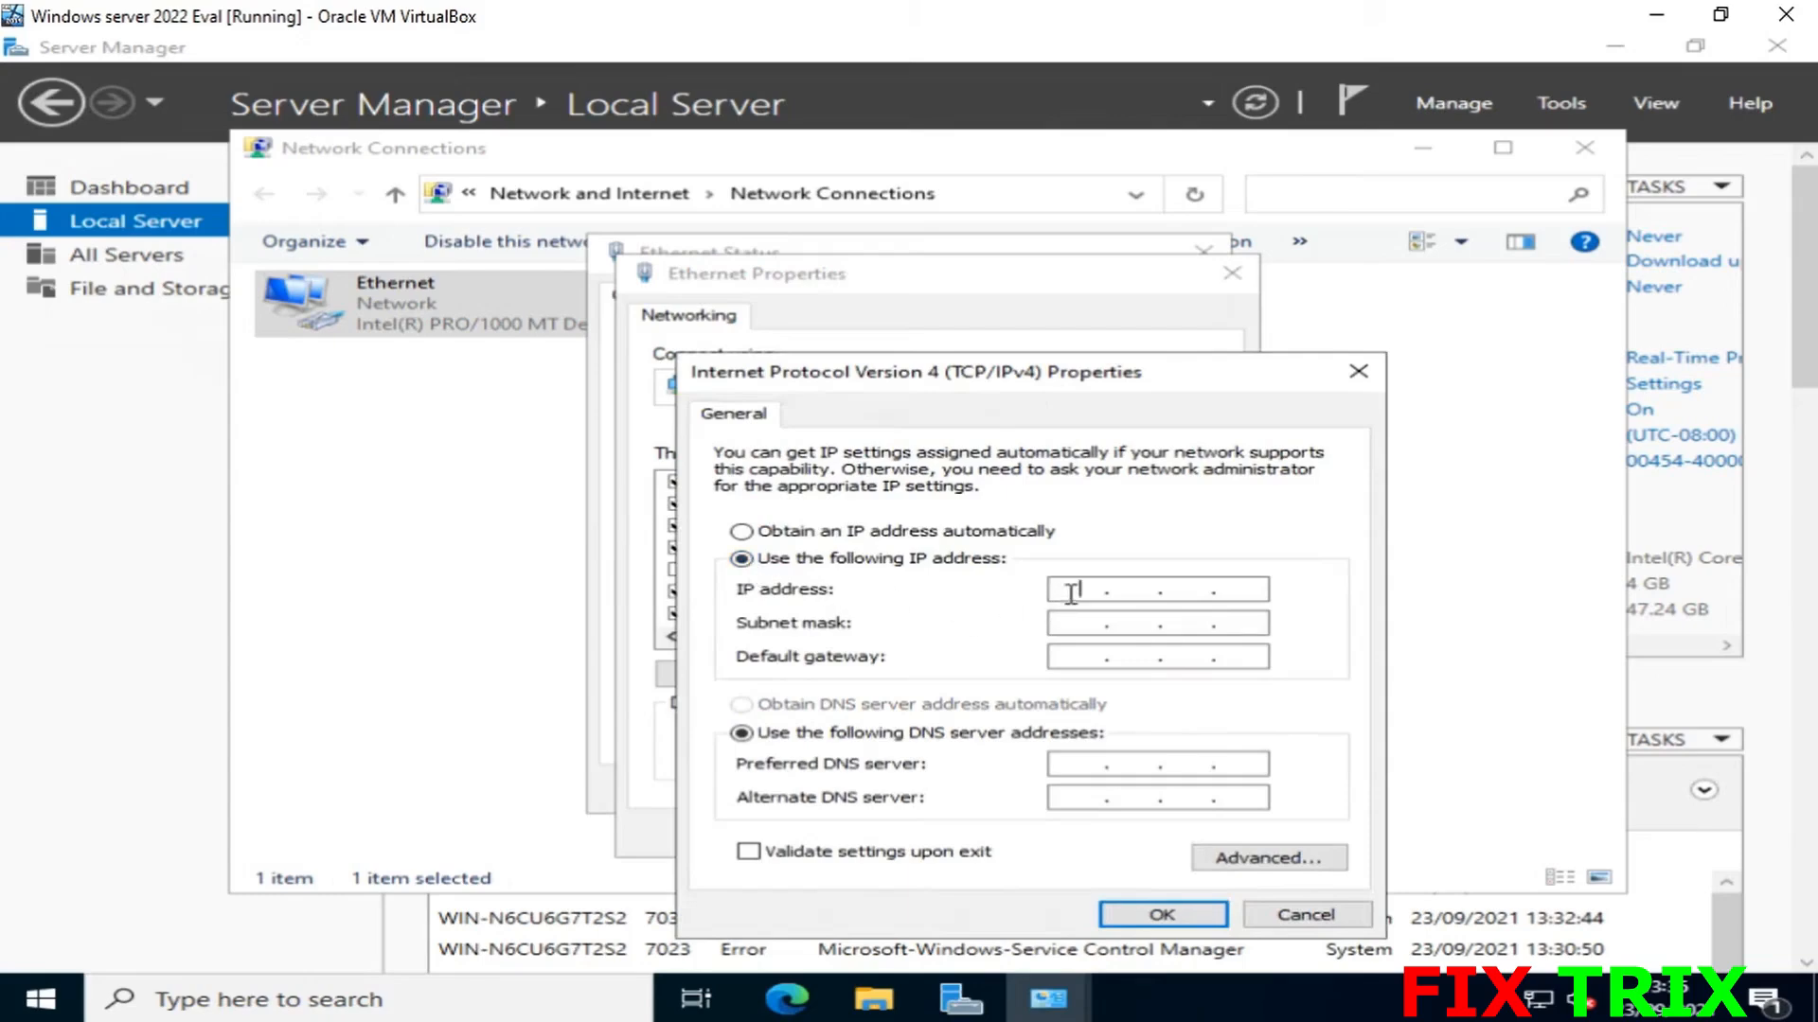
{"action": "type", "text": "192.168.1.101"}
{"action": "key", "text": "Tab"}
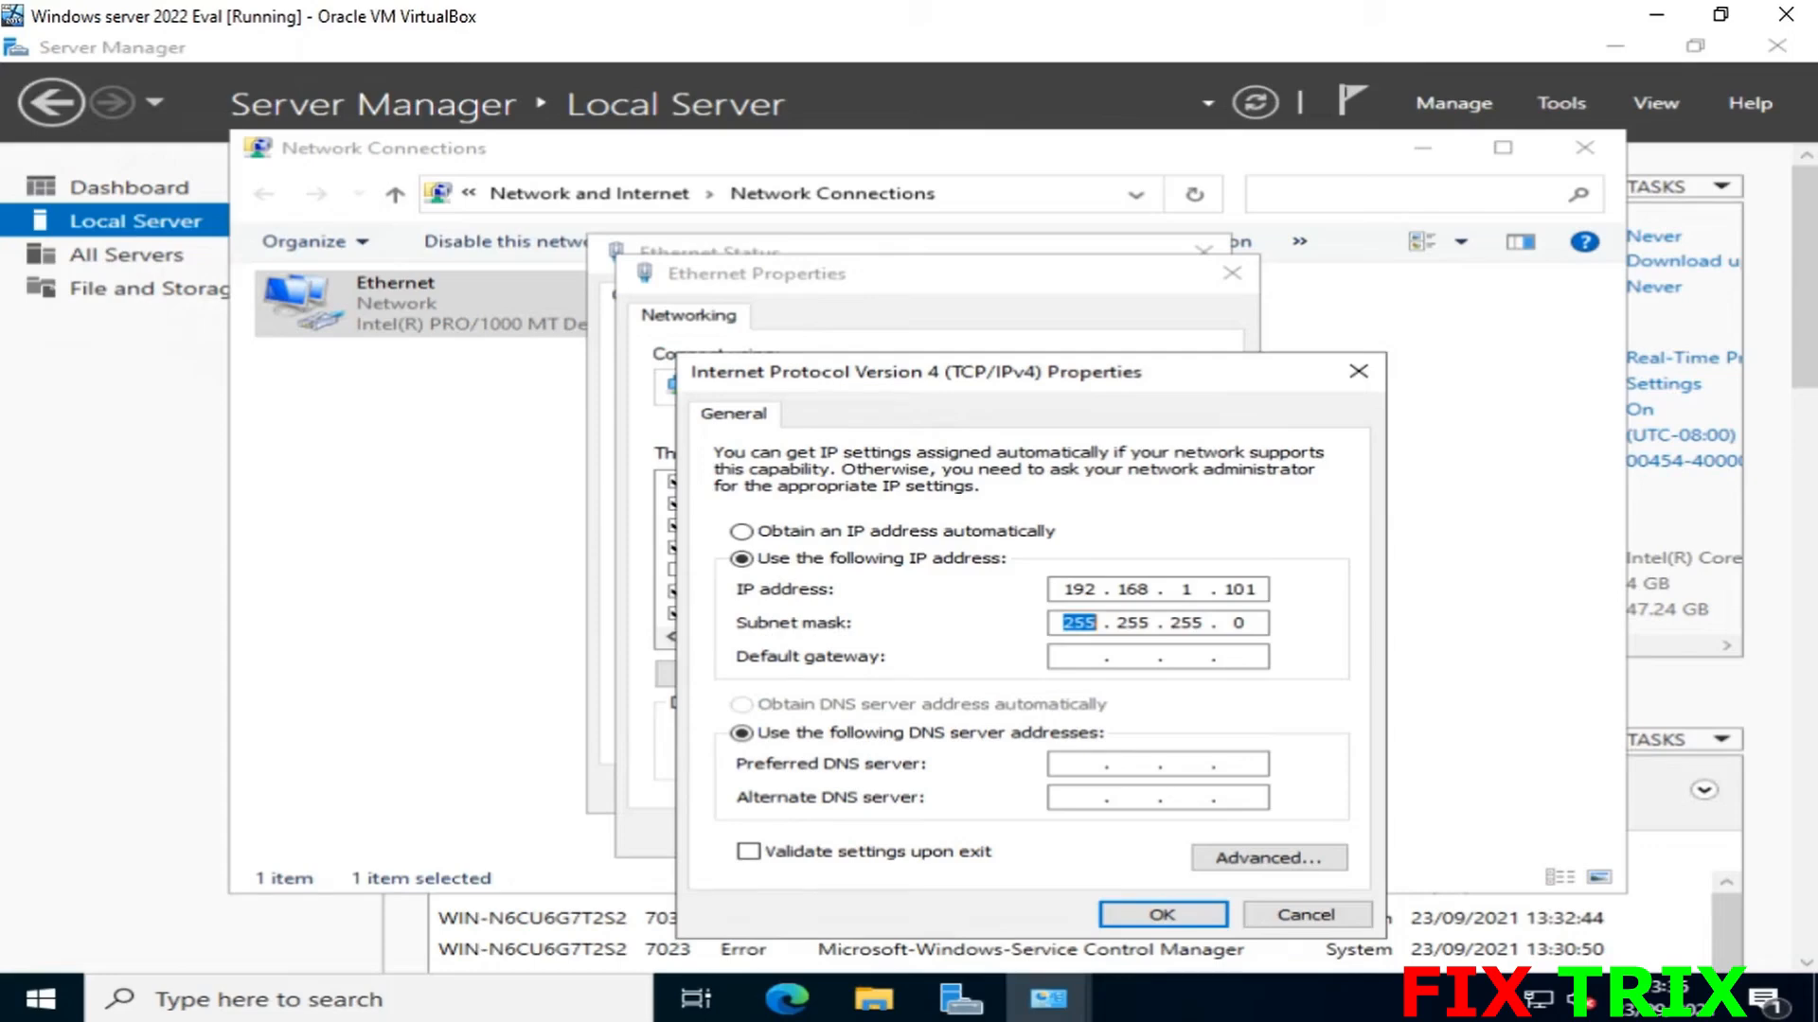
{"action": "key", "text": "Tab"}
{"action": "type", "text": "192.168.1.254"}
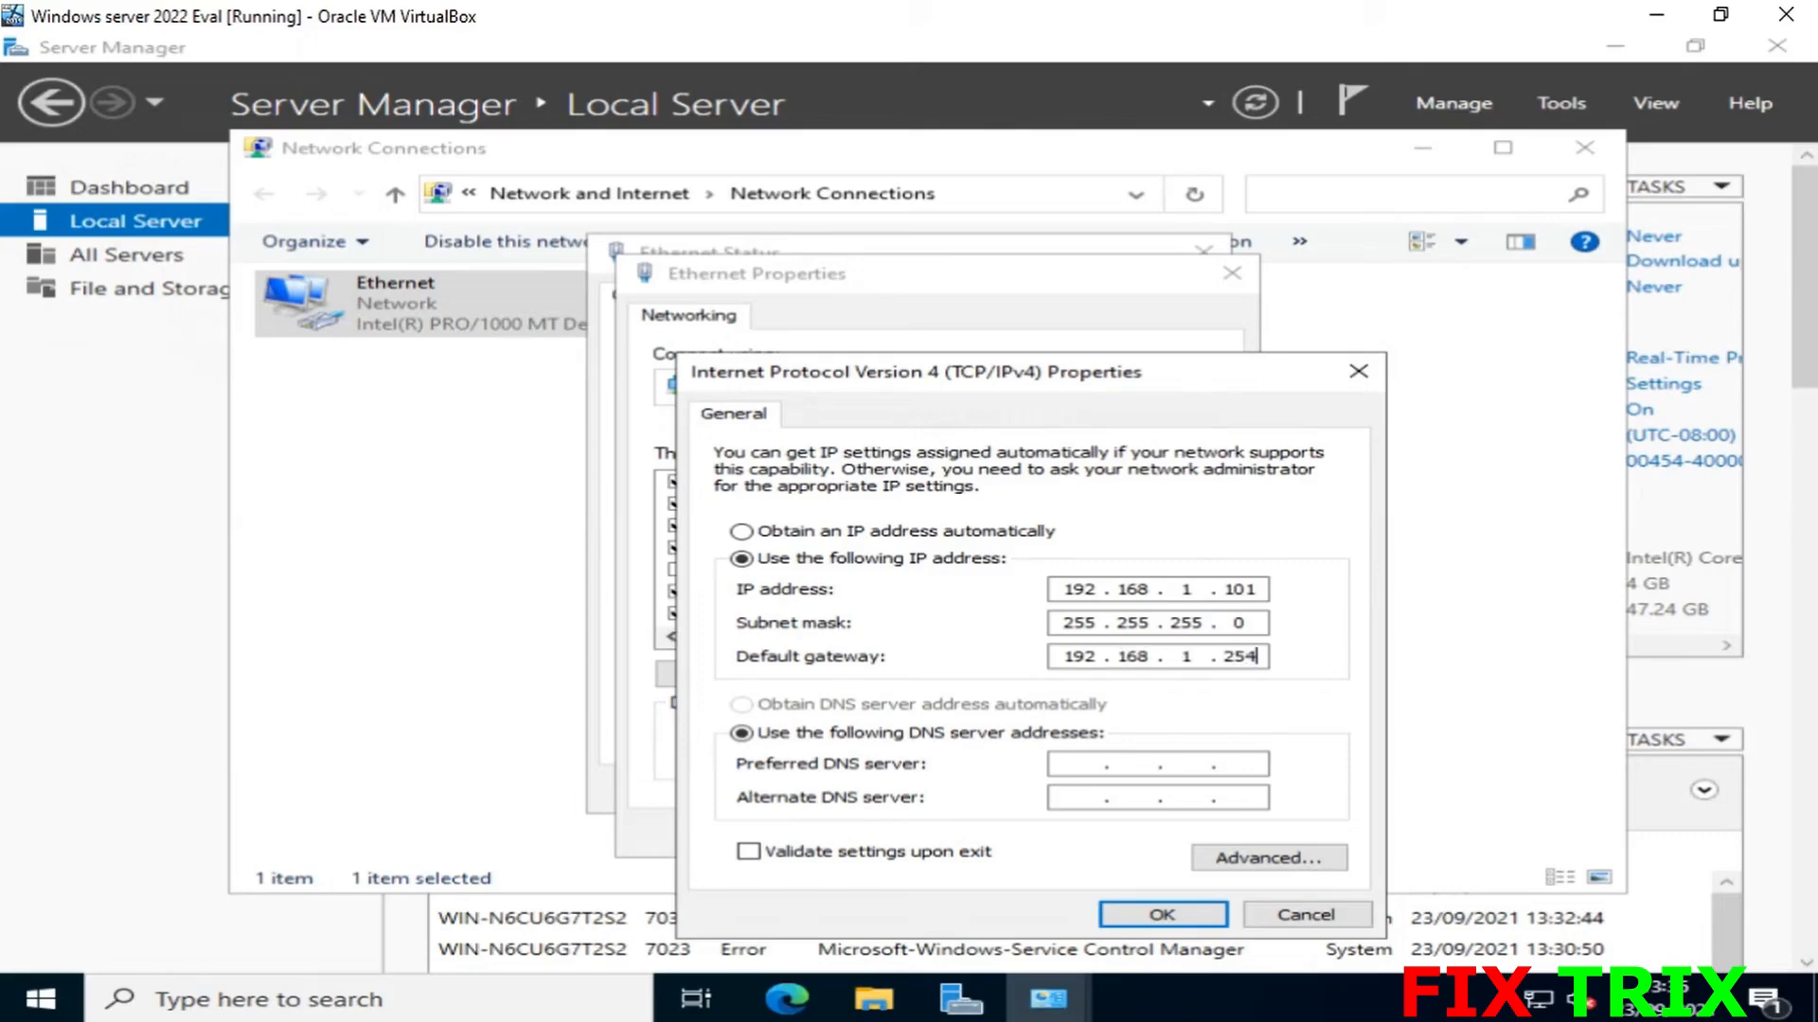
{"action": "key", "text": "Tab"}
{"action": "key", "text": "Tab"}
{"action": "type", "text": "192 . 168 . 1 . 254"}
{"action": "left_click", "coordinate": [1155, 914]}
{"action": "left_click", "coordinate": [1037, 832]}
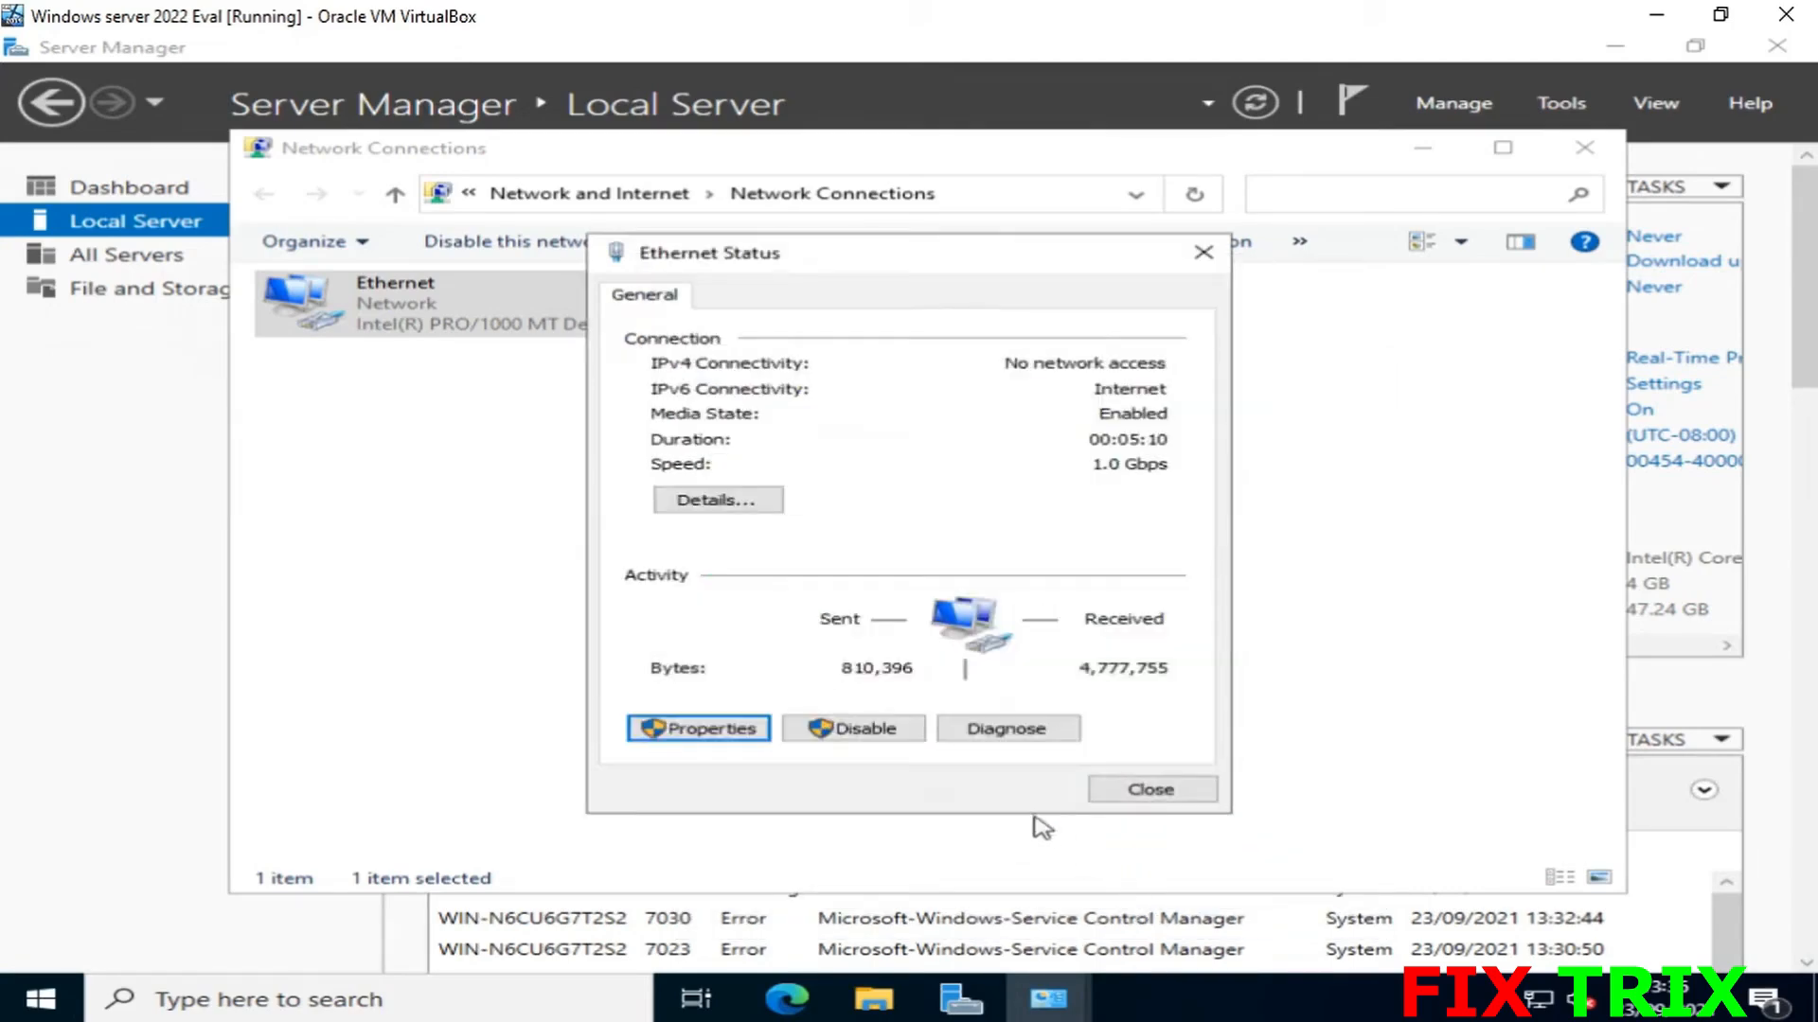
- Rename the computer to Server1, acknowledge the restart notice, and close System Properties
{"action": "left_click", "coordinate": [1129, 800]}
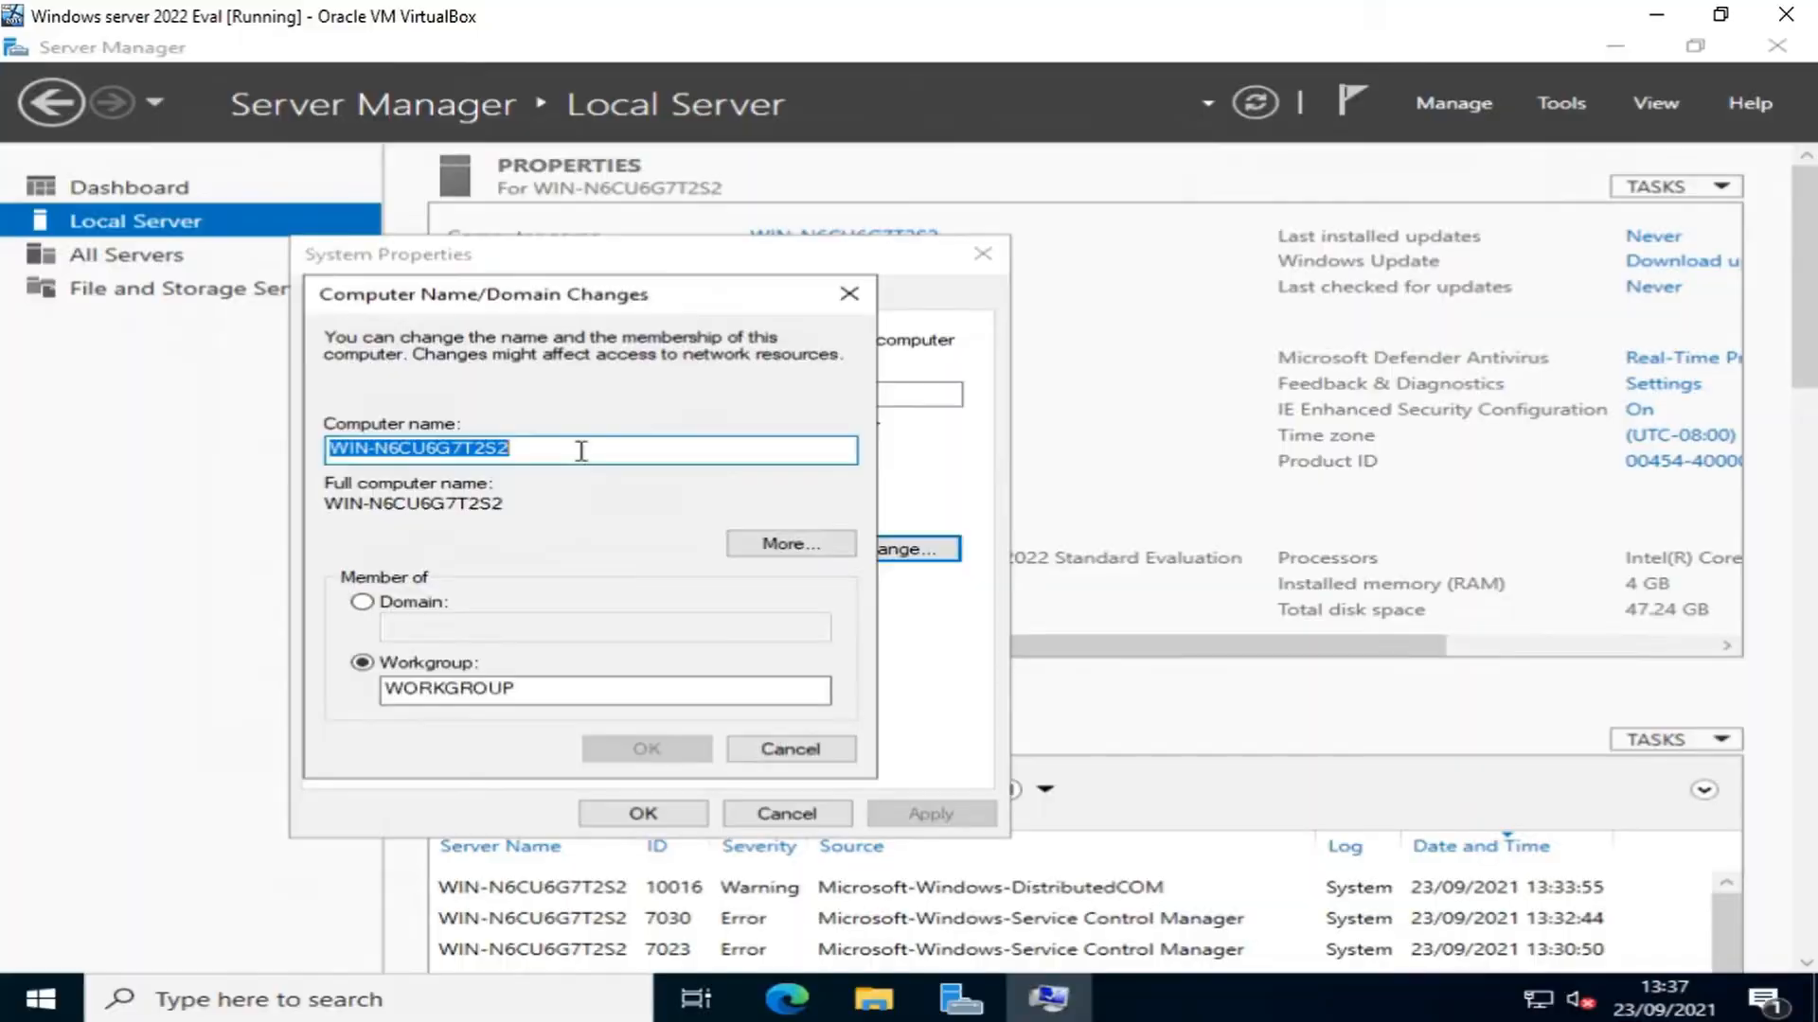
{"action": "type", "text": "Server1"}
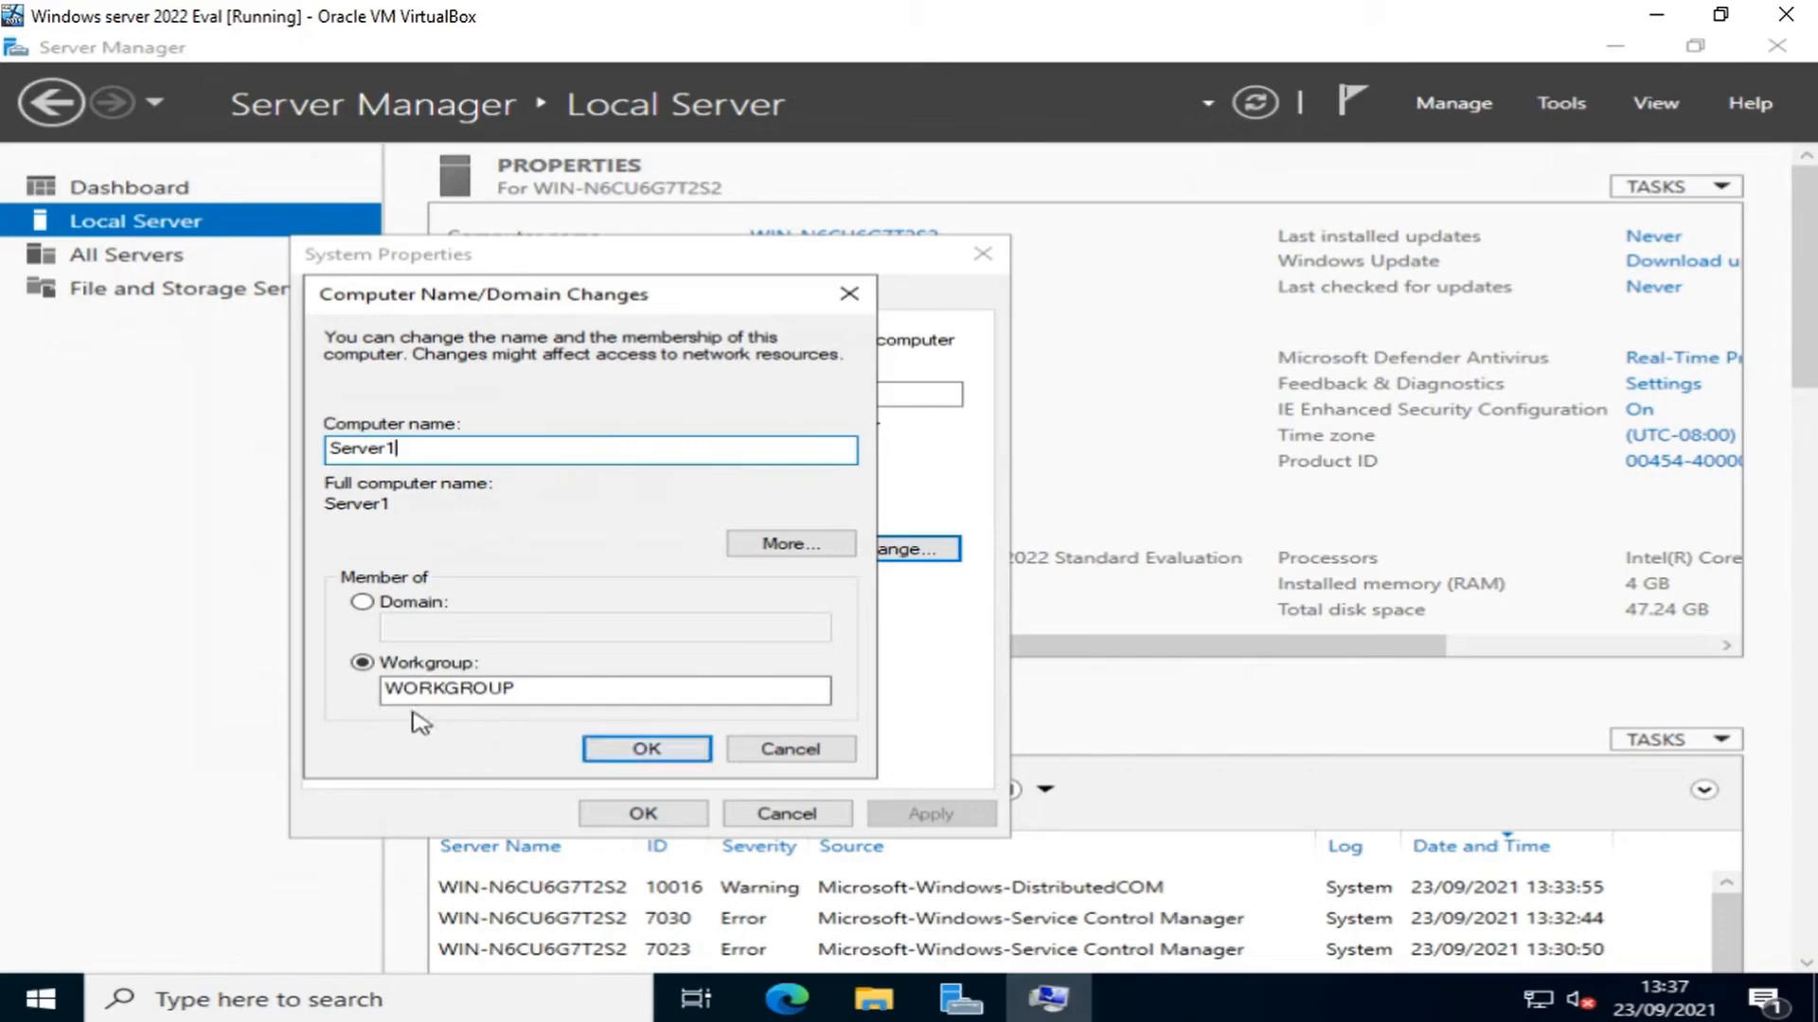
{"action": "left_click", "coordinate": [663, 748]}
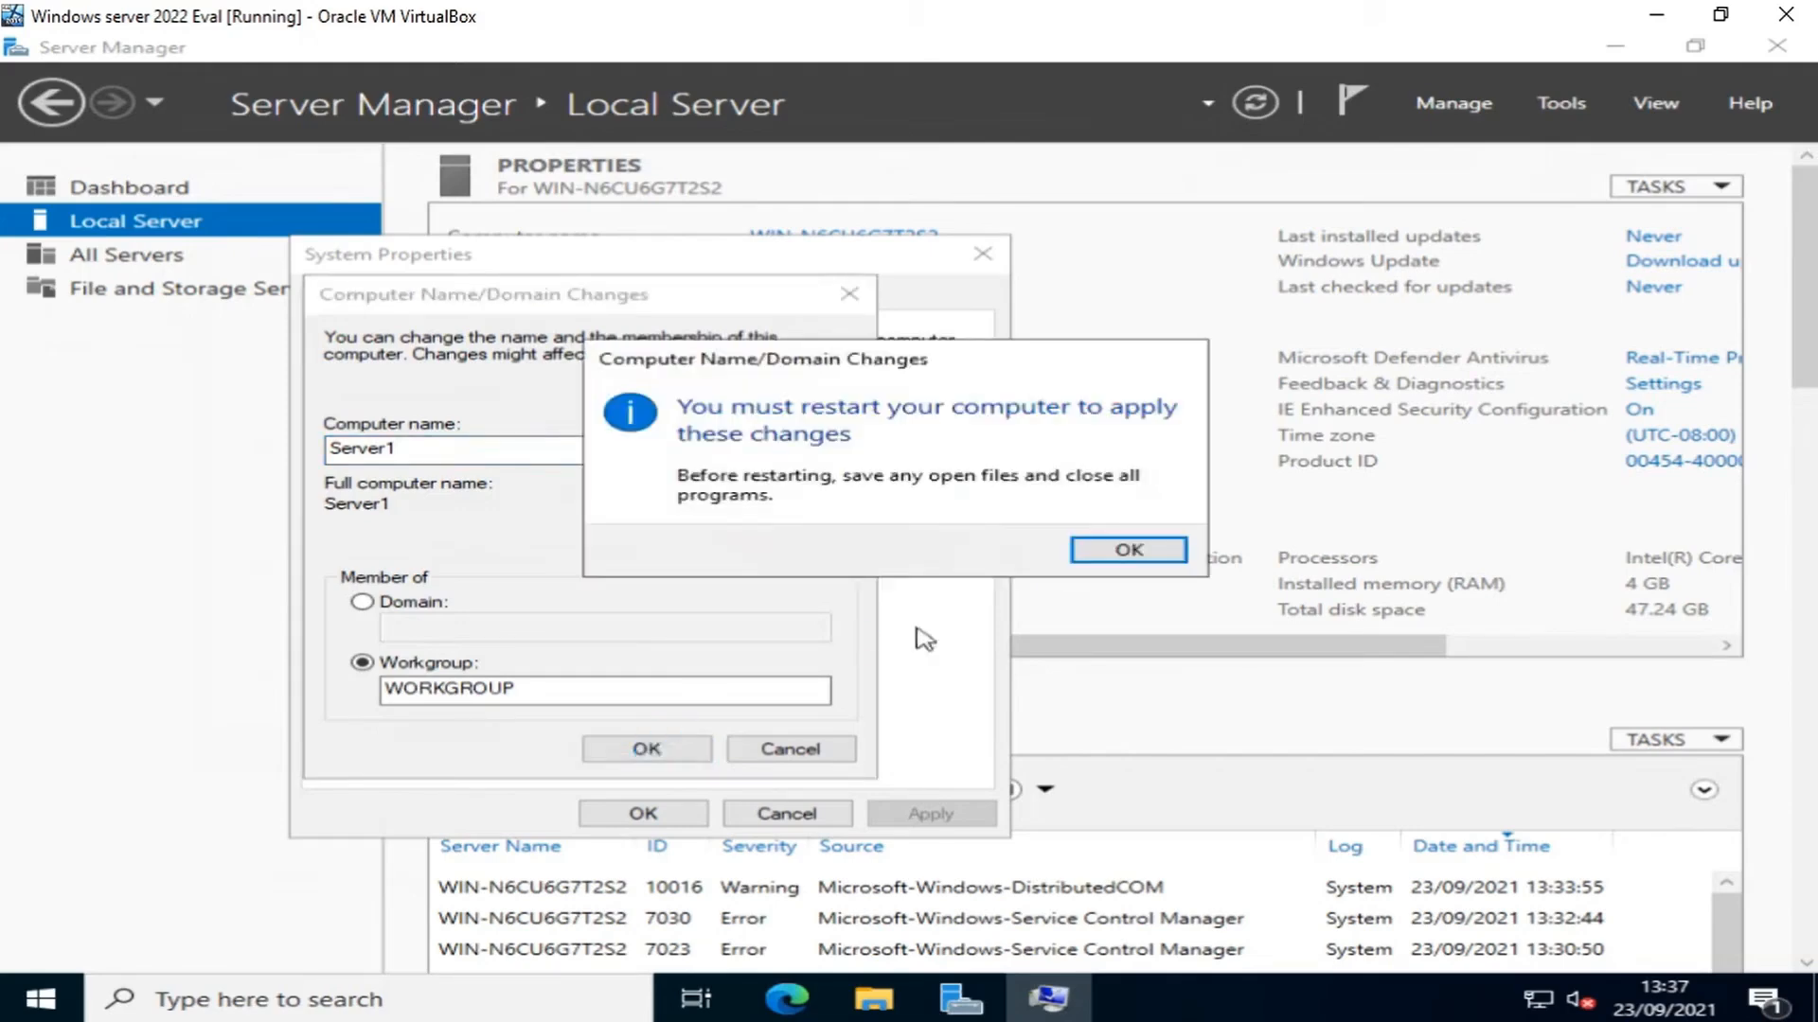
{"action": "left_click", "coordinate": [1109, 553]}
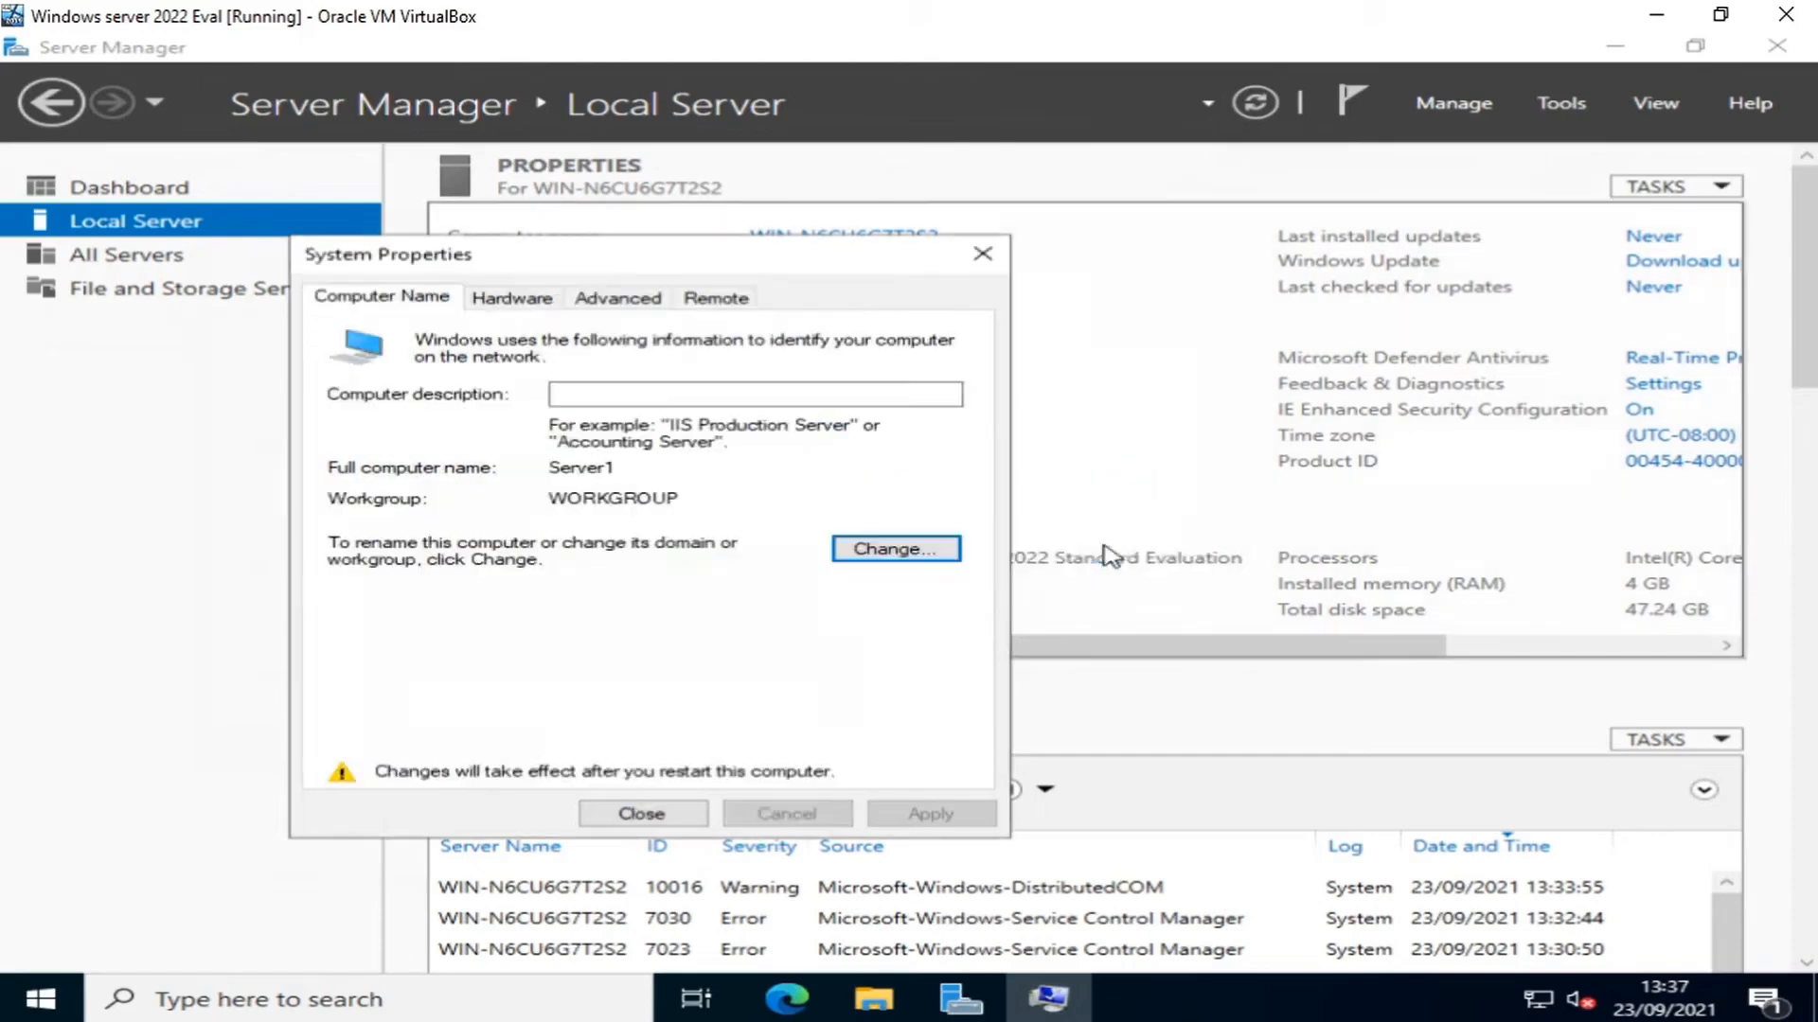
{"action": "left_click", "coordinate": [663, 815]}
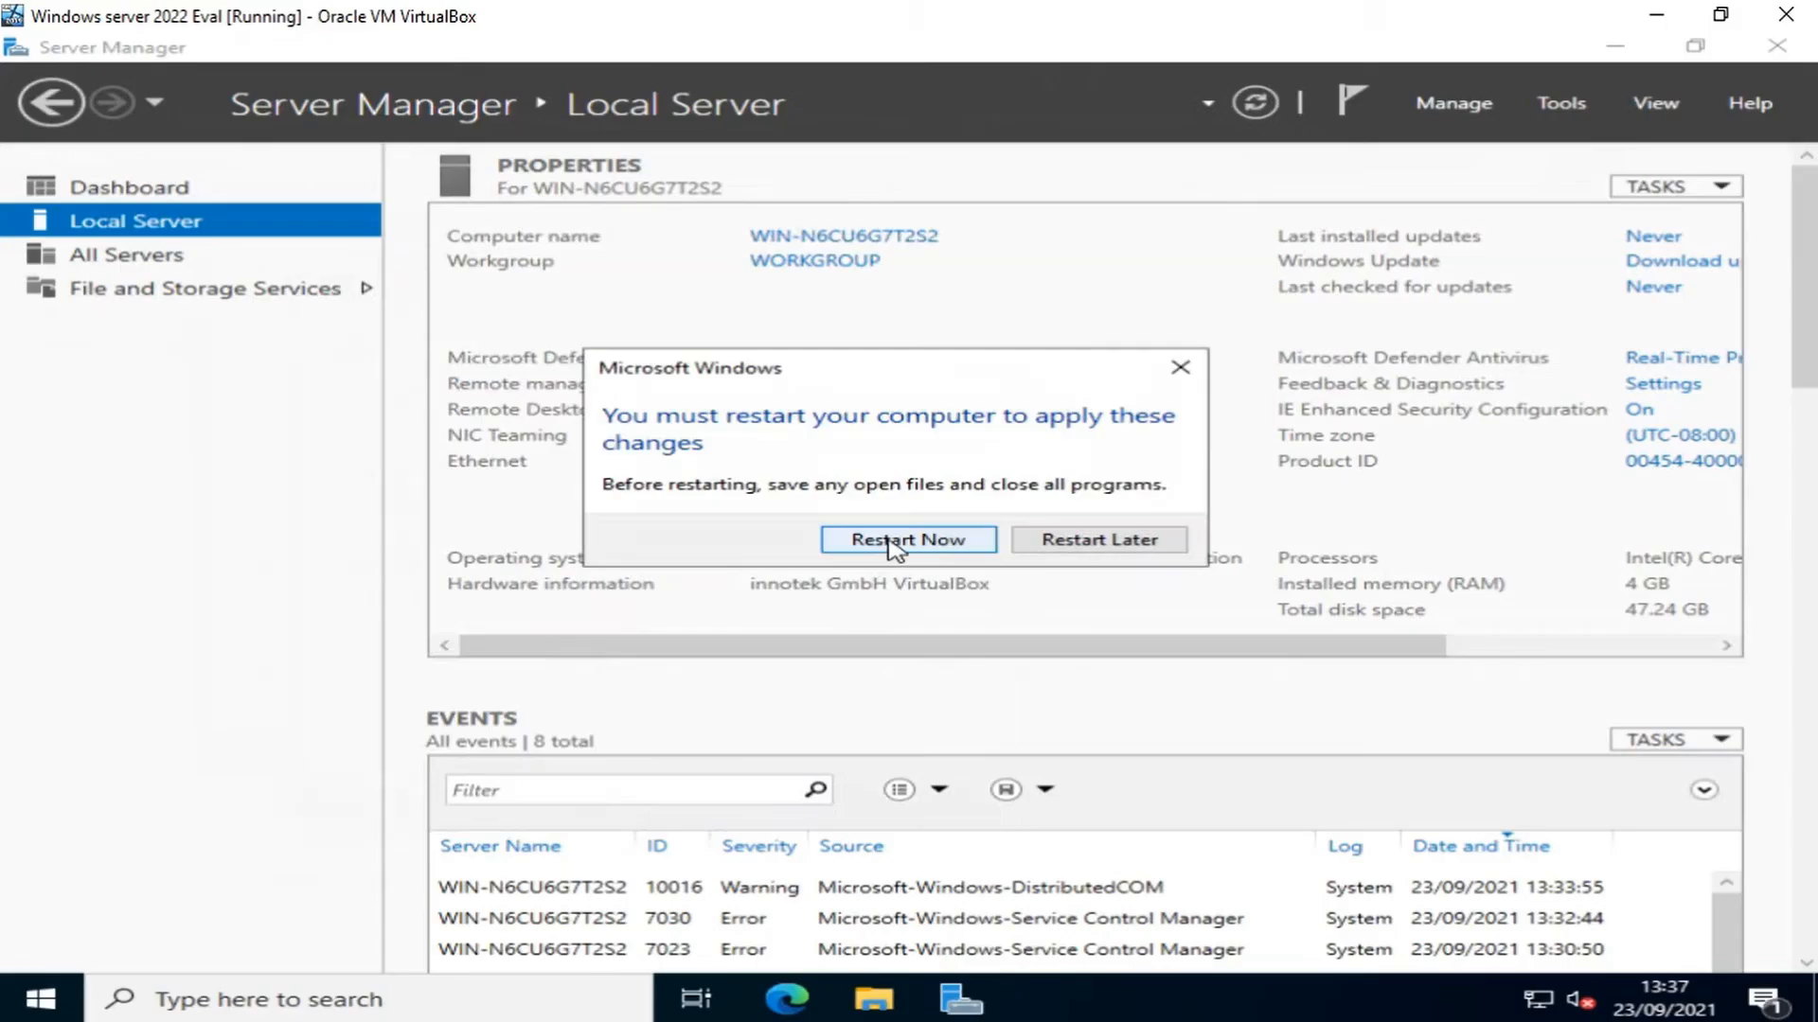
- Restart to apply the rename, then start the stopped Microsoft Edge Update Service from the services alert
{"action": "left_click", "coordinate": [894, 545]}
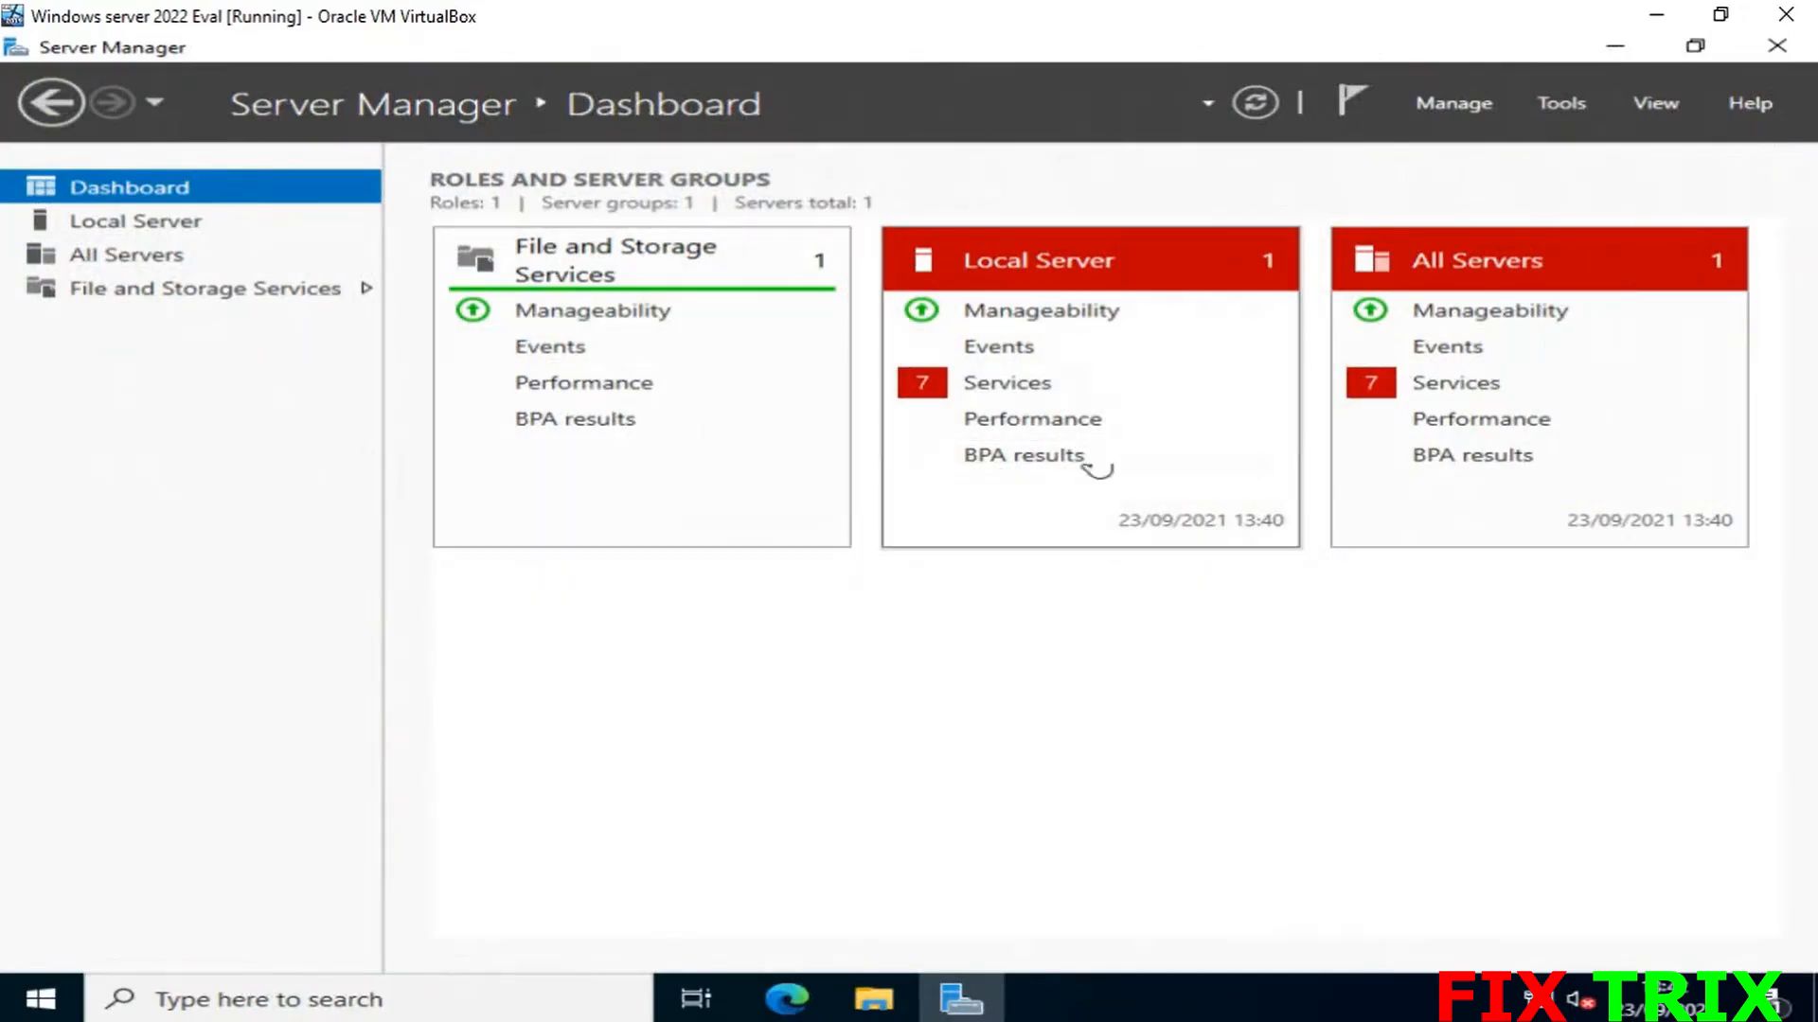
{"action": "left_click", "coordinate": [1255, 102]}
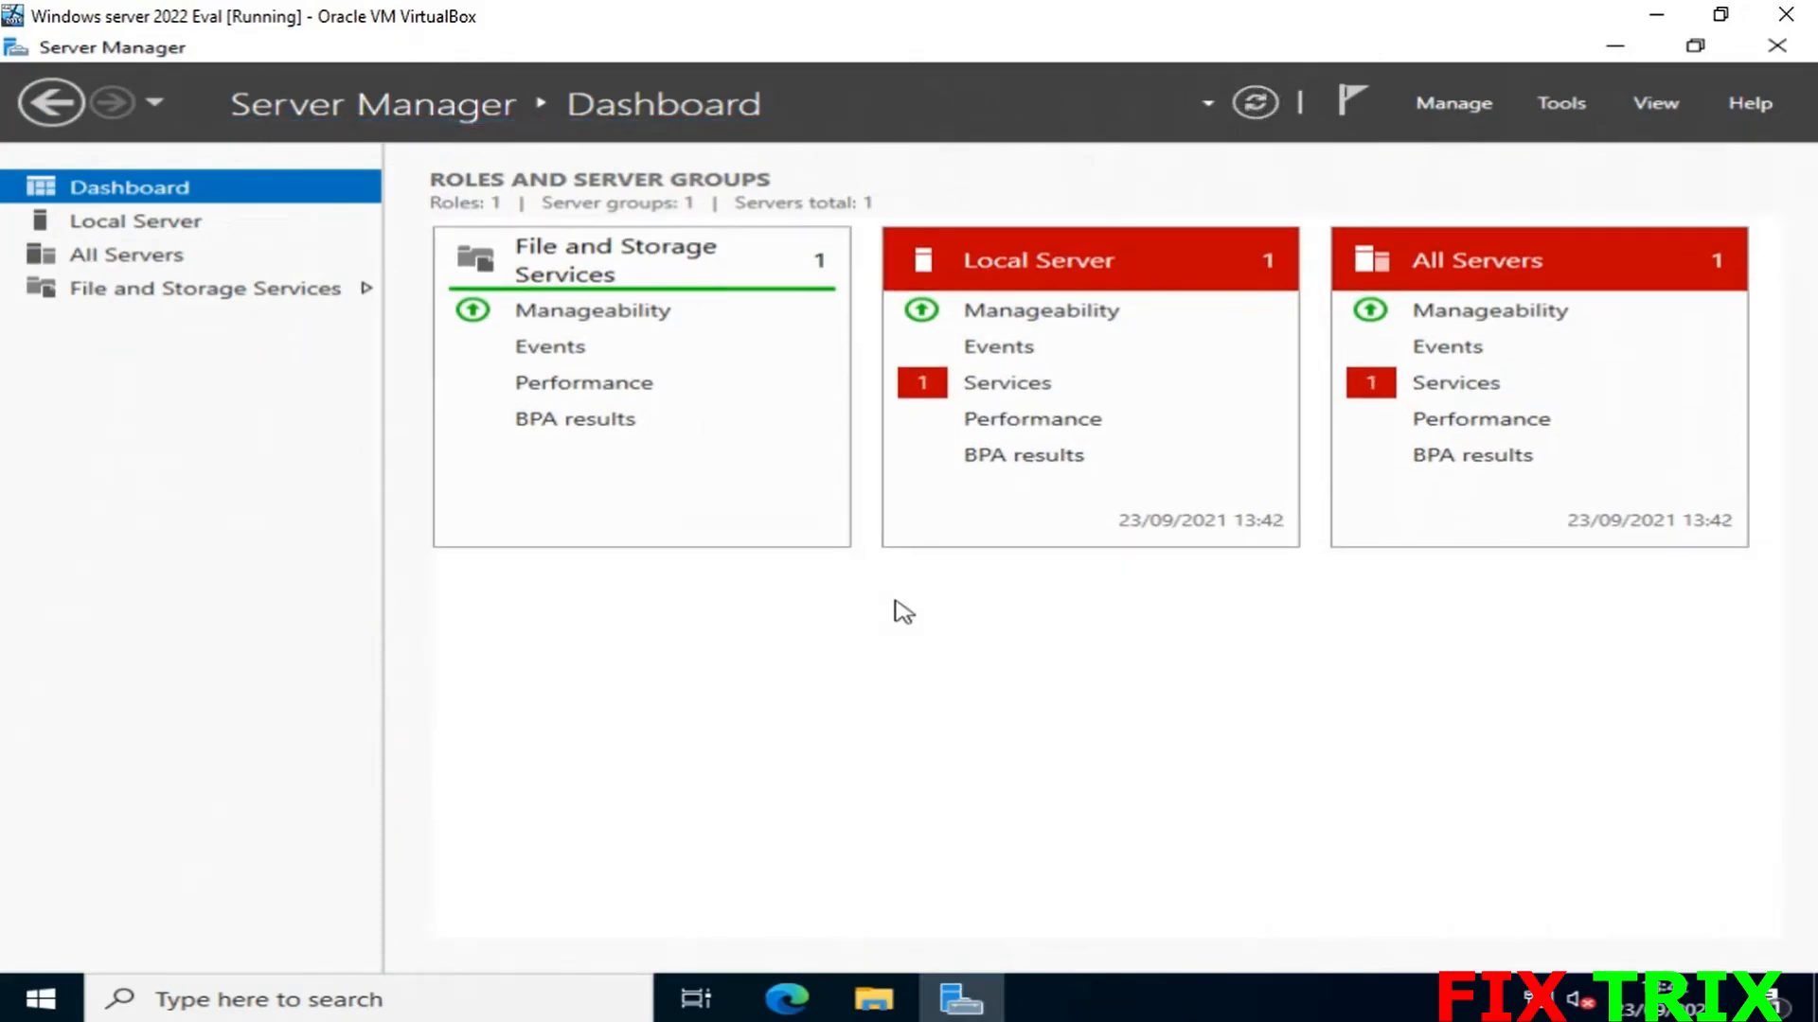
{"action": "left_click", "coordinate": [1009, 398]}
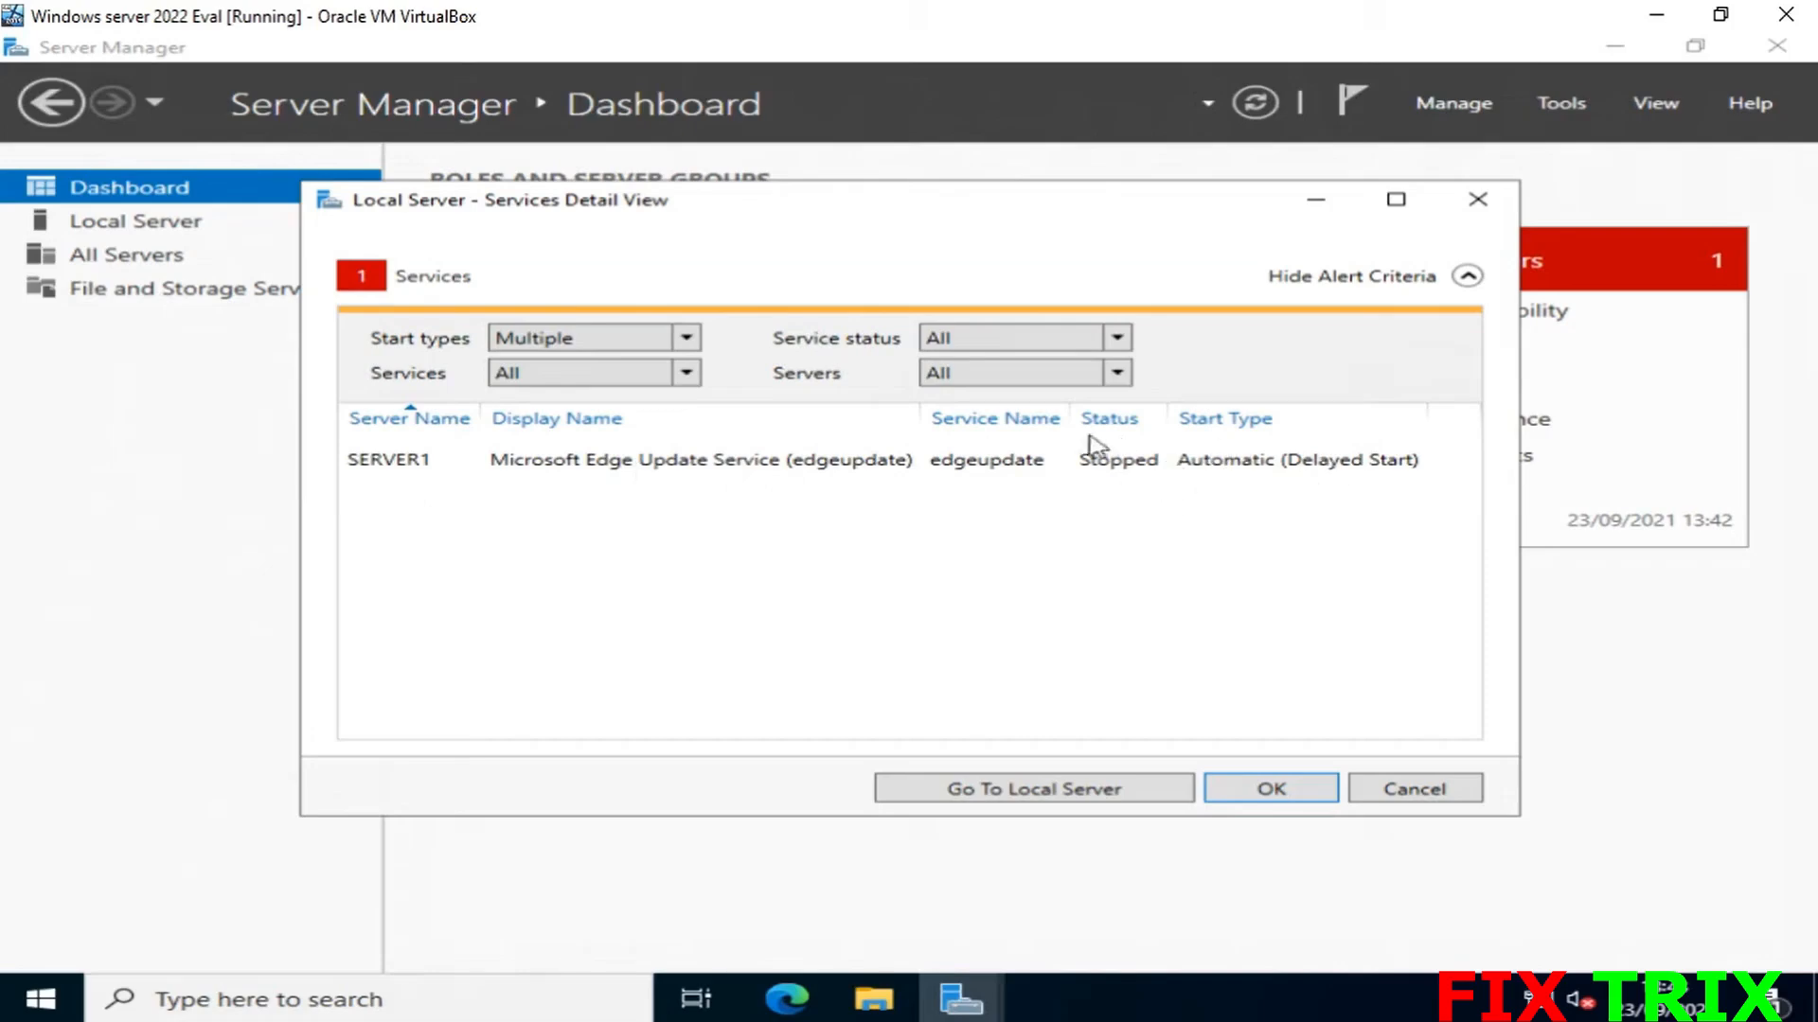
{"action": "left_click", "coordinate": [788, 467]}
{"action": "right_click", "coordinate": [787, 468]}
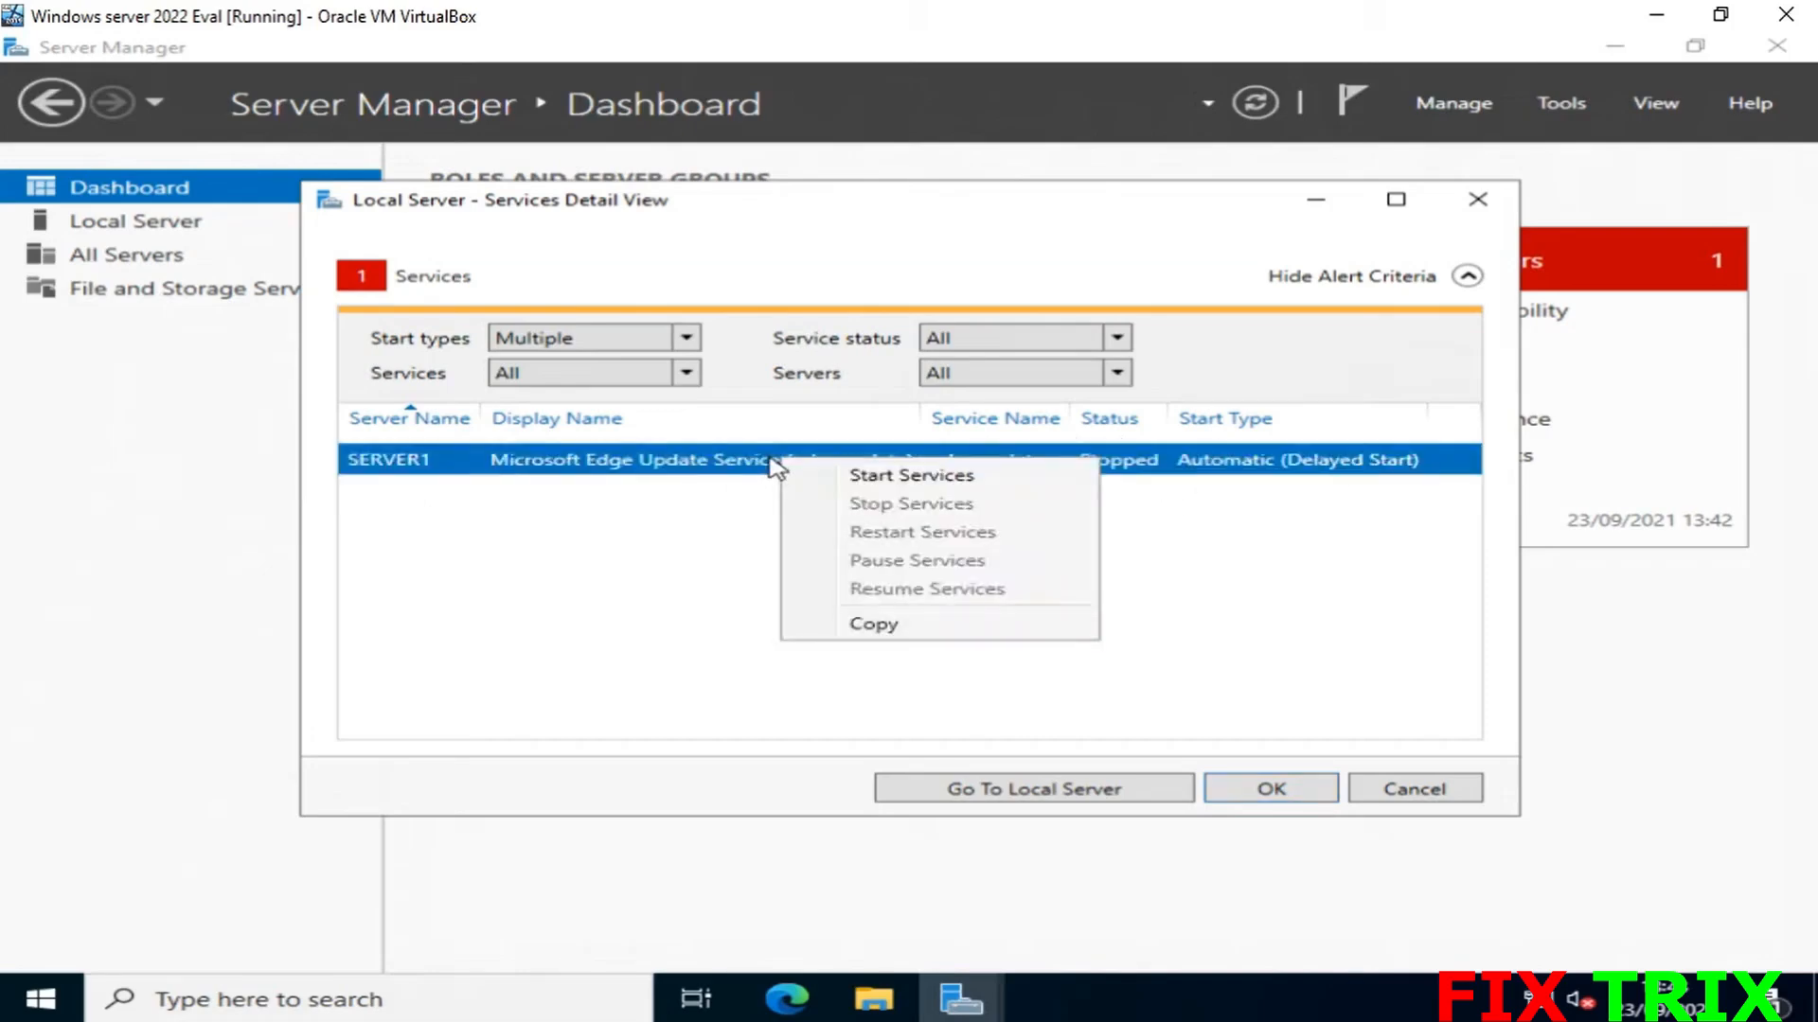
{"action": "left_click", "coordinate": [846, 482]}
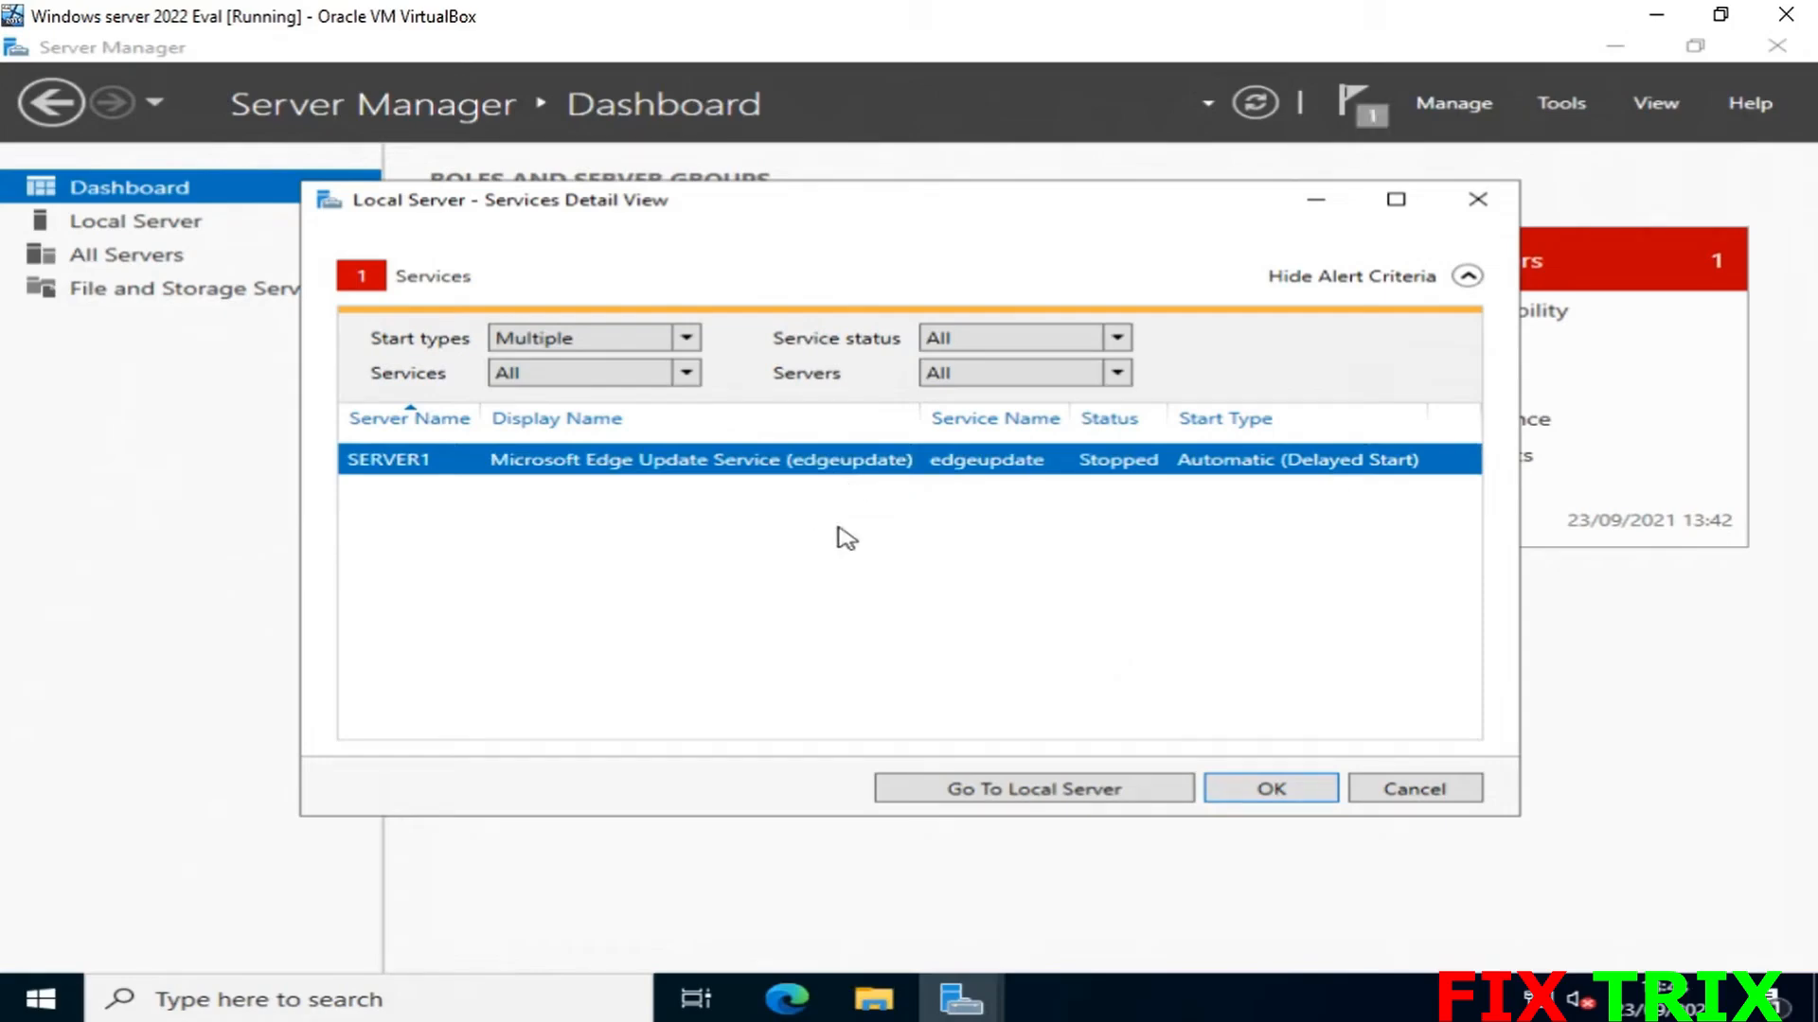
- Refresh the Server Manager dashboard to clear the alerts and open the Local Server page
{"action": "left_click", "coordinate": [1265, 794]}
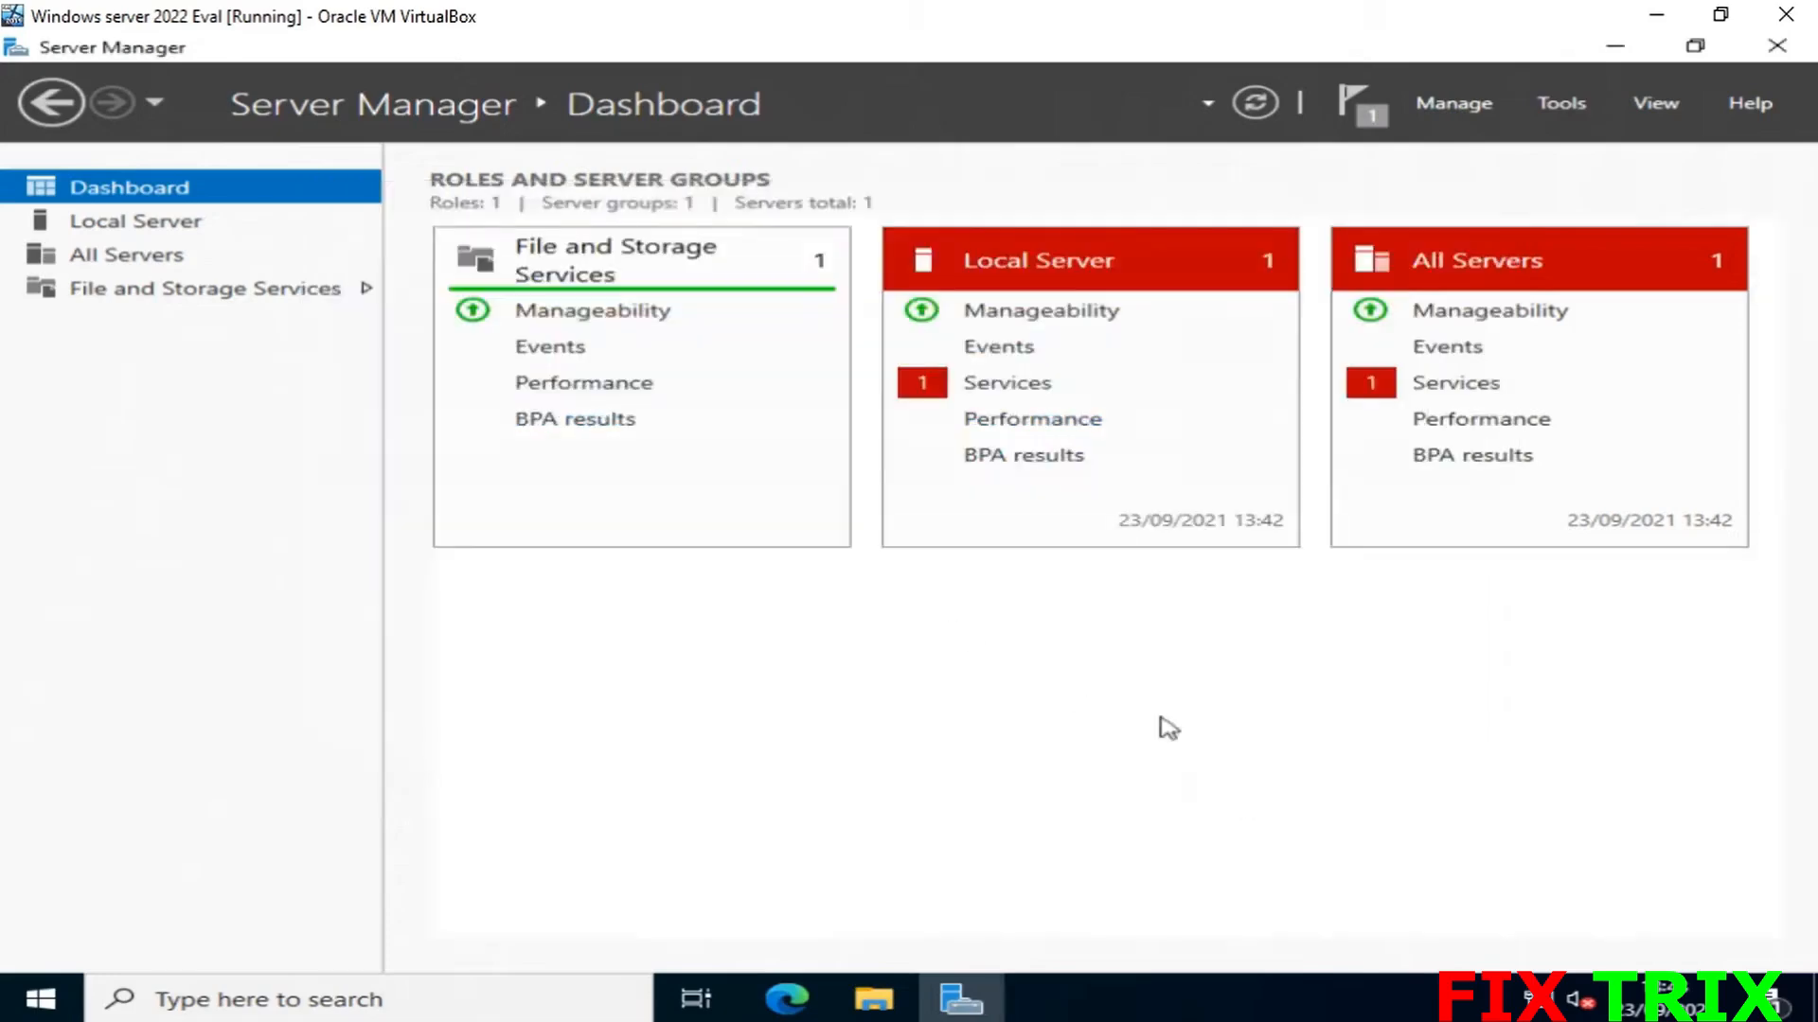
{"action": "left_click", "coordinate": [1255, 104]}
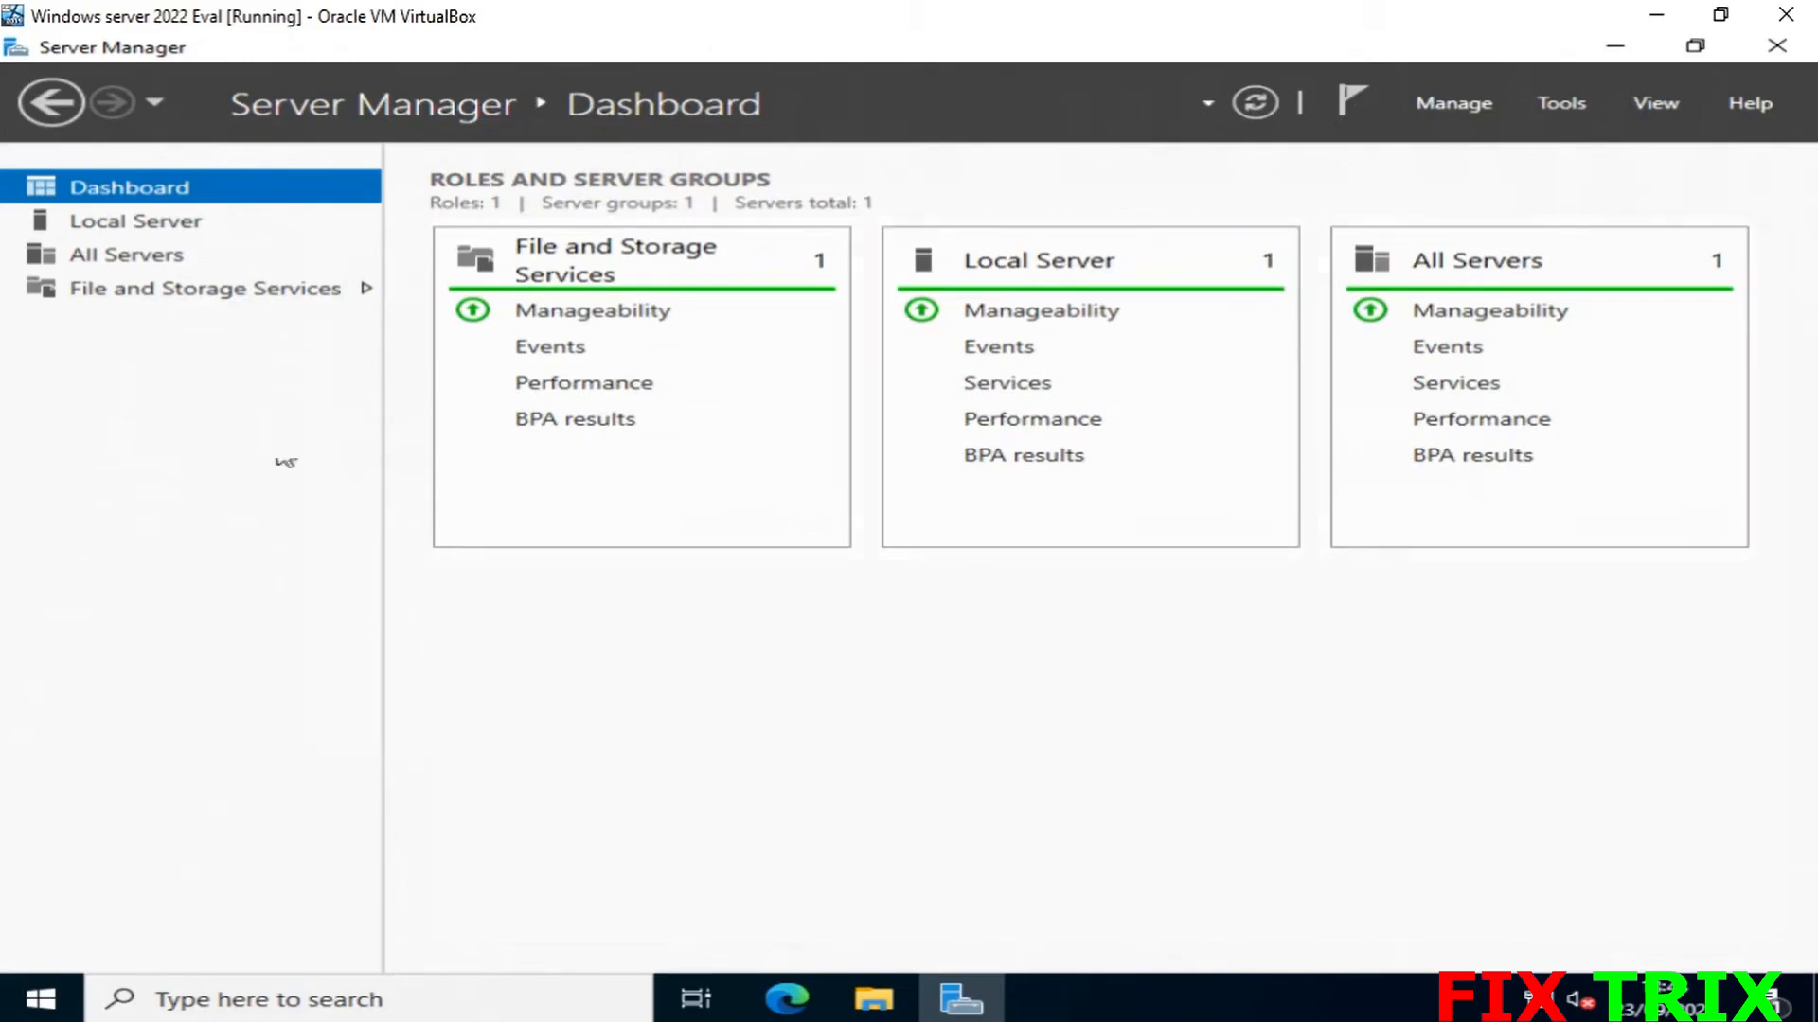
{"action": "left_click", "coordinate": [112, 227]}
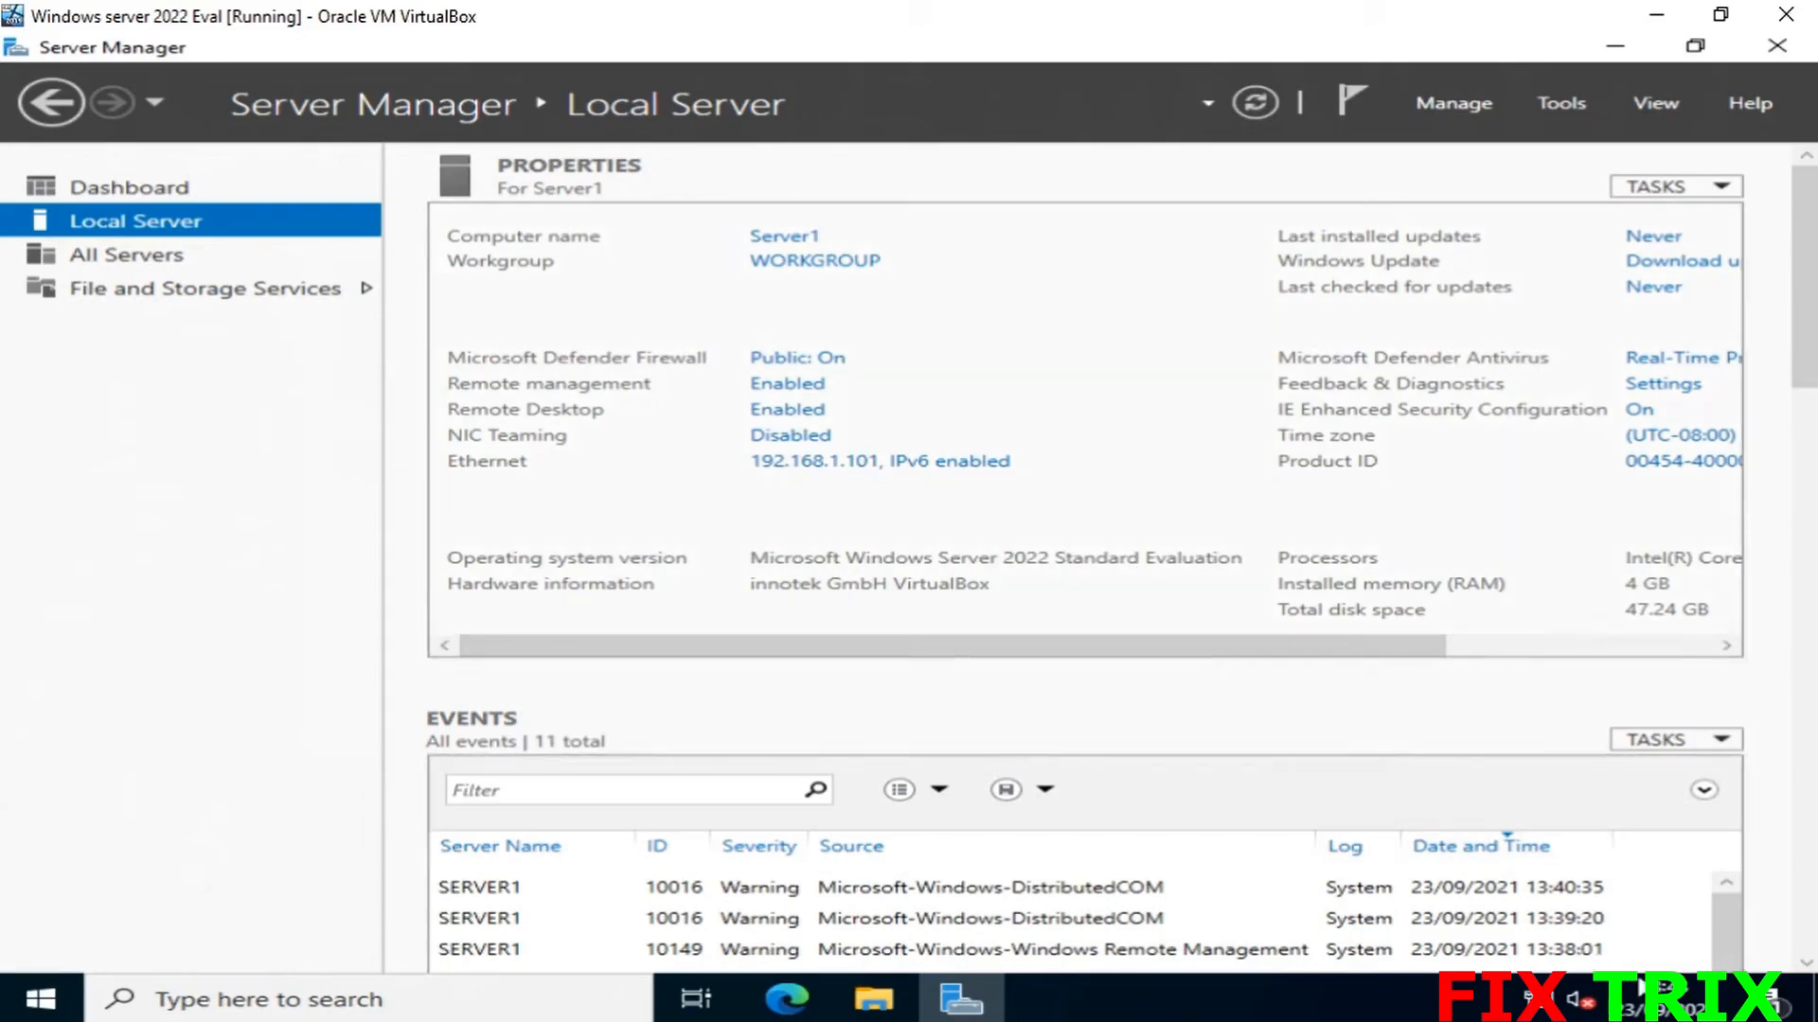
- Set the time zone to (UTC+00:00) Dublin, Edinburgh, Lisbon, London and sync the clock
{"action": "right_click", "coordinate": [1268, 999]}
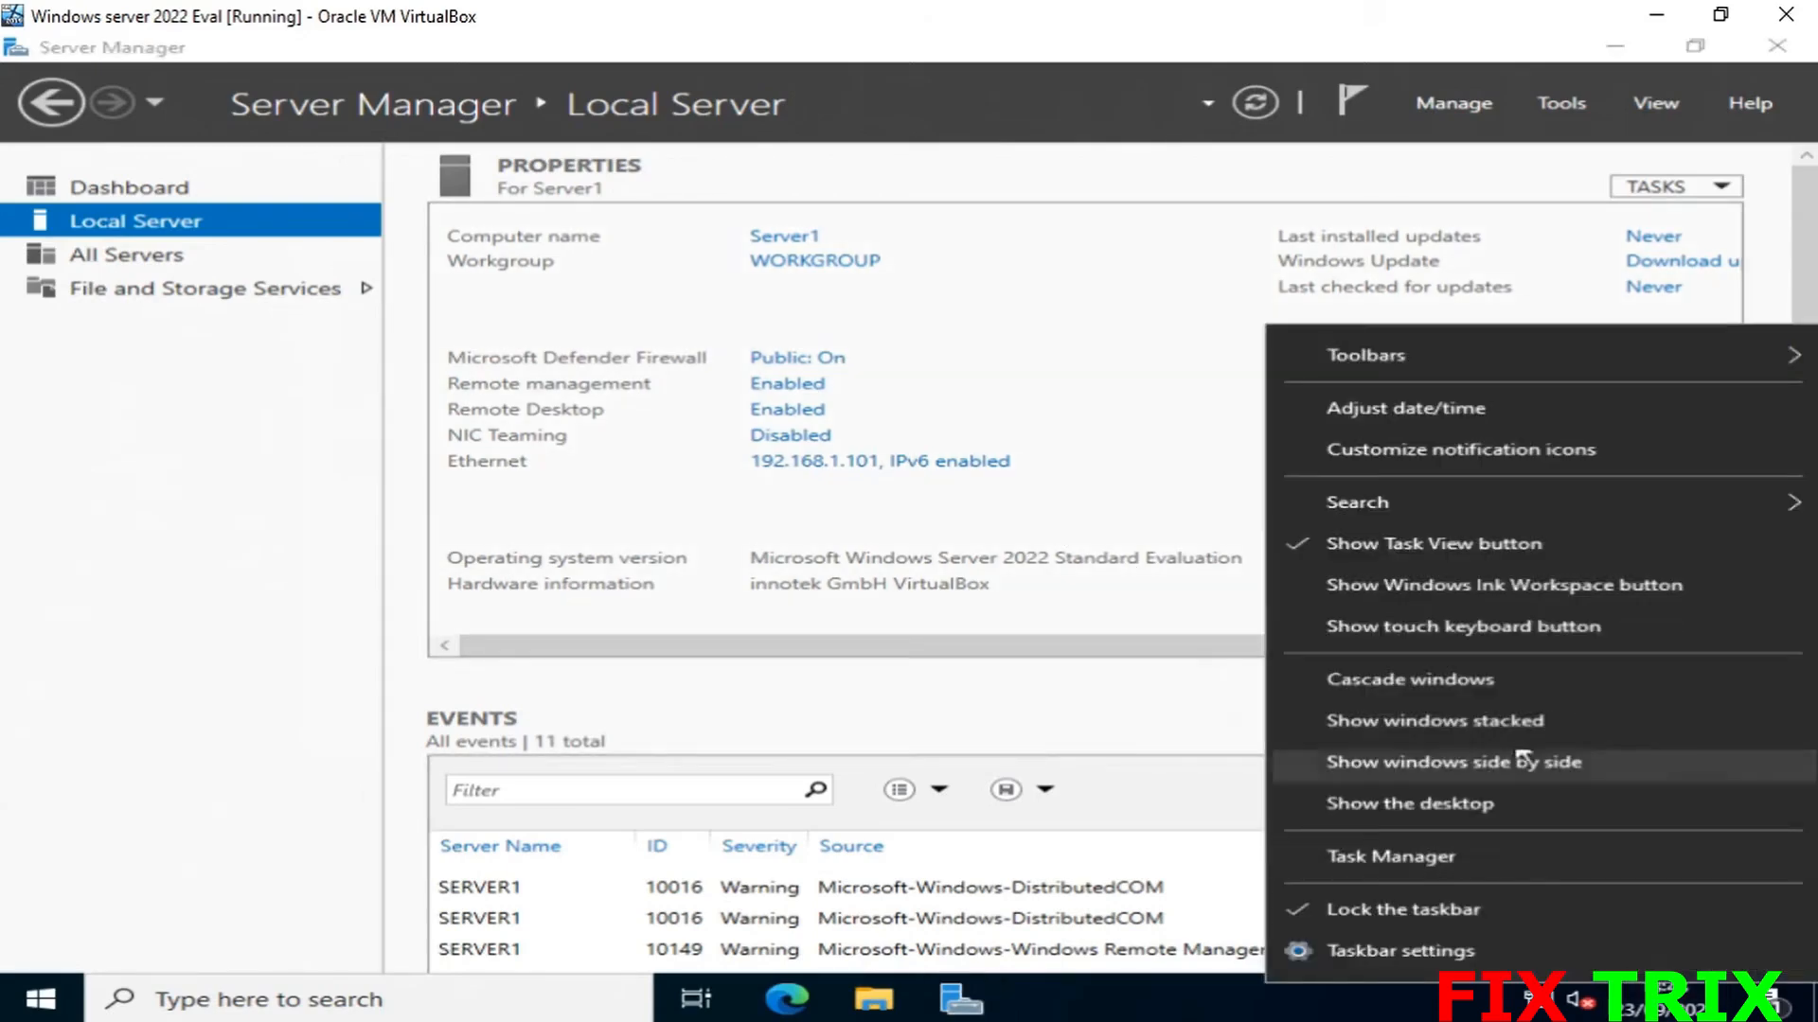
{"action": "left_click", "coordinate": [1446, 410]}
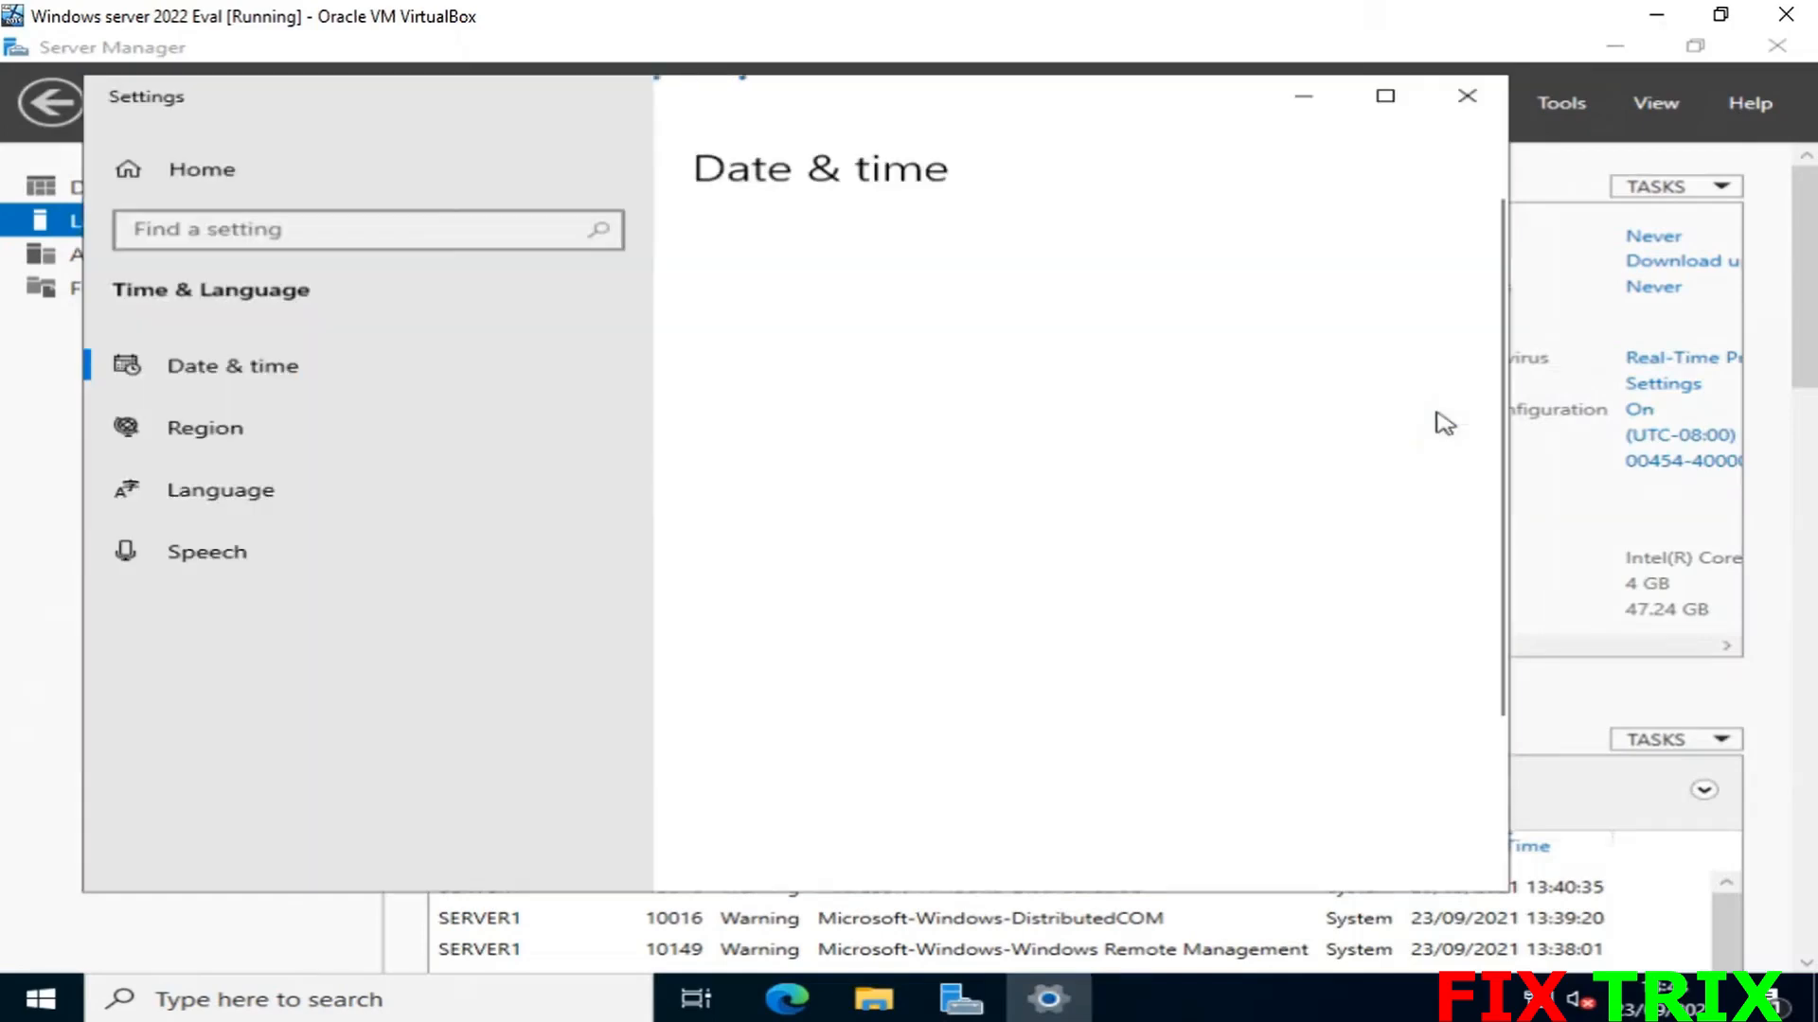
{"action": "scroll", "coordinate": [1205, 635], "scroll_direction": "down", "scroll_amount": 3}
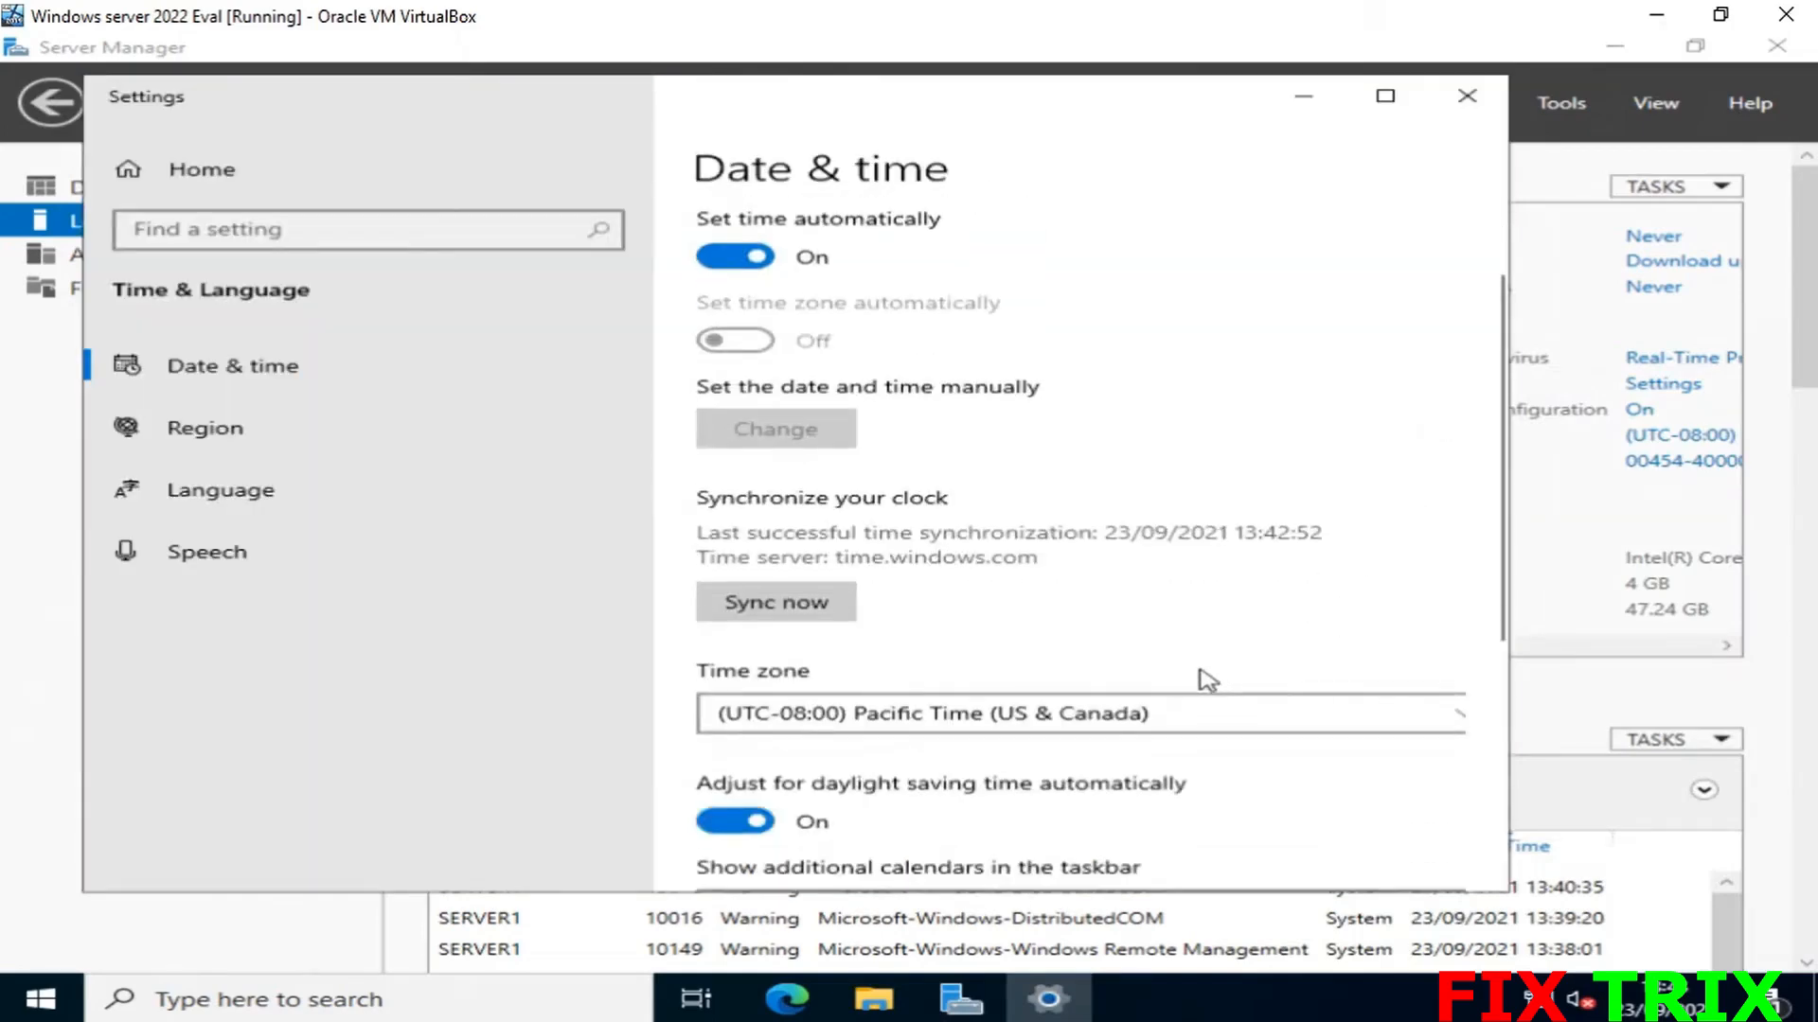
{"action": "left_click", "coordinate": [1374, 602]}
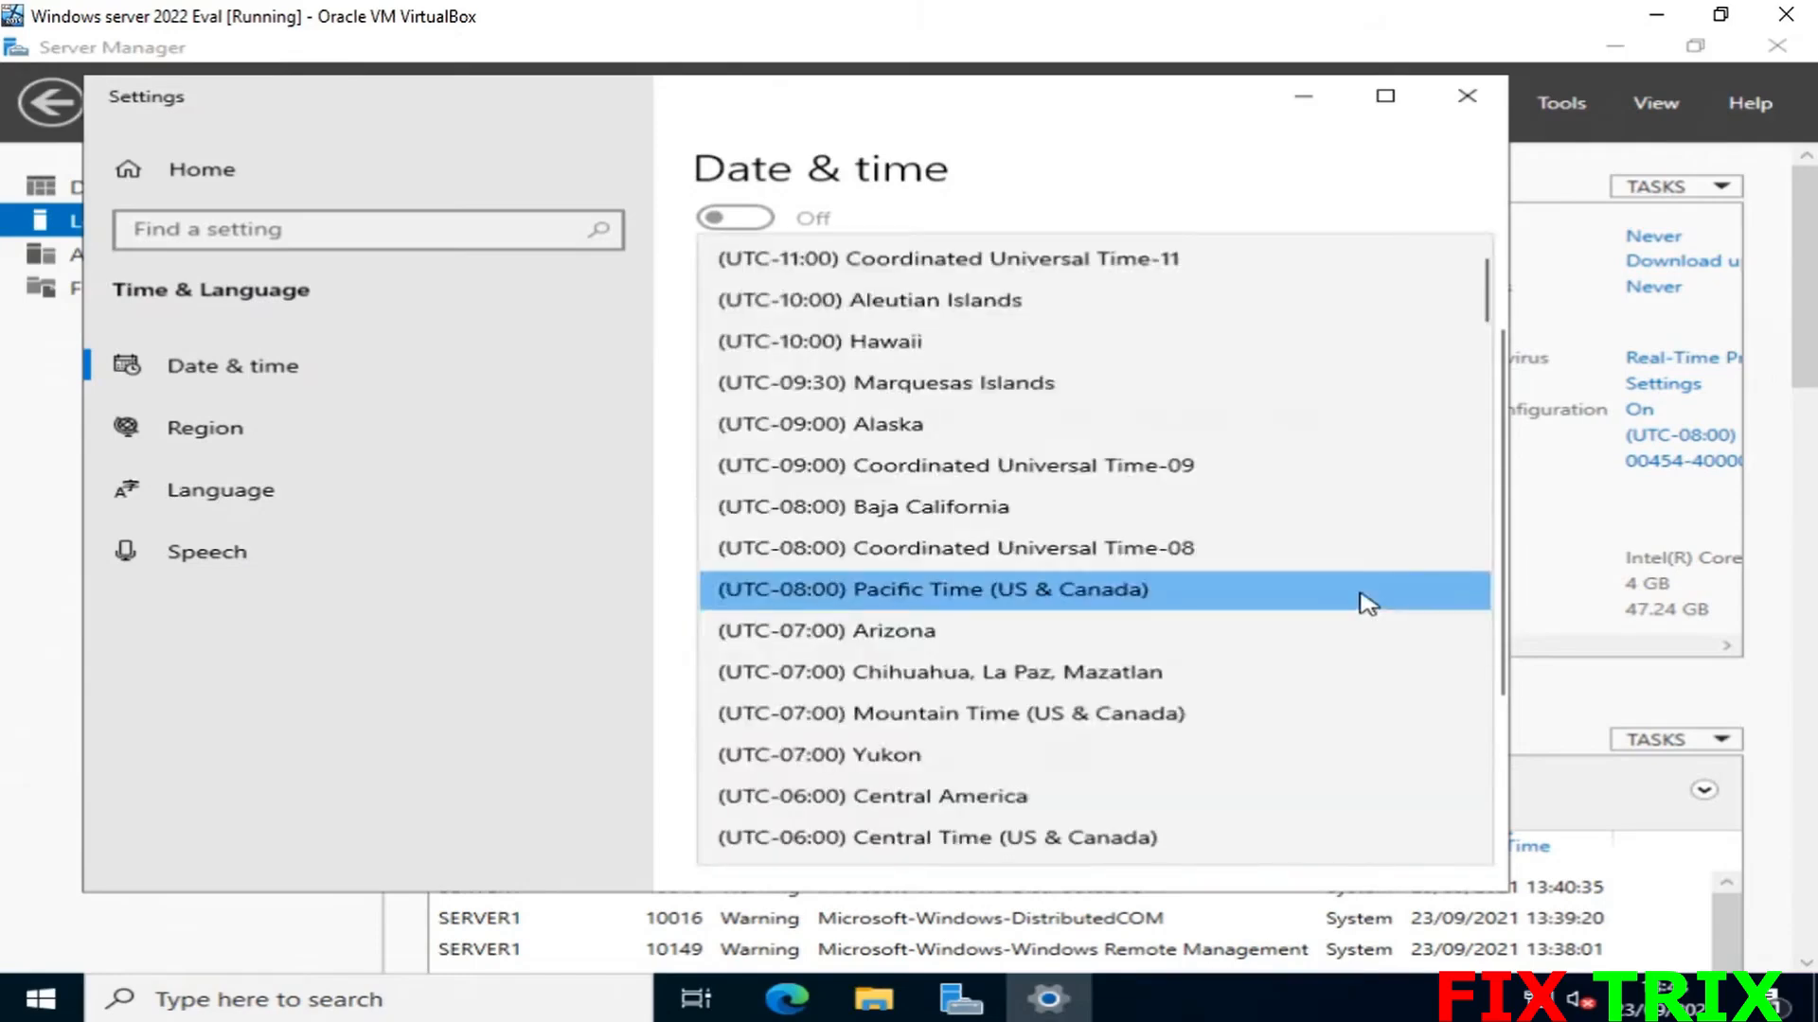
{"action": "scroll", "coordinate": [1209, 568], "scroll_direction": "up", "scroll_amount": 1}
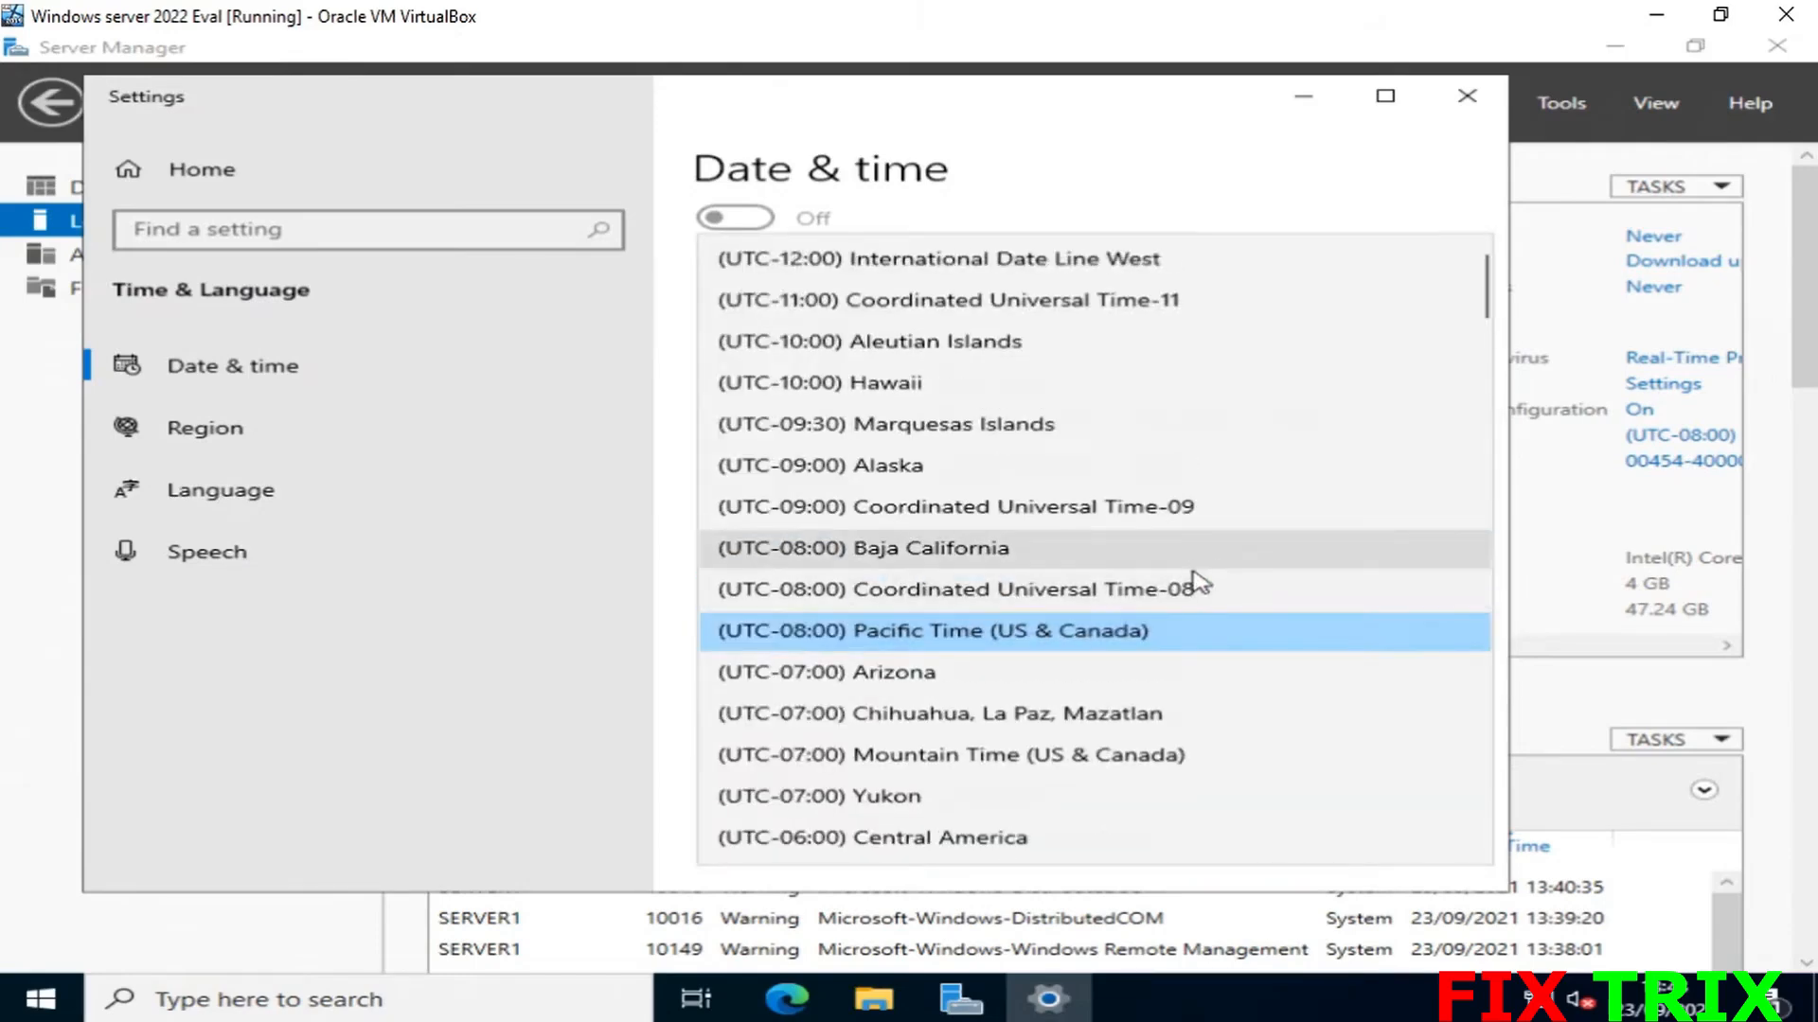
{"action": "scroll", "coordinate": [1191, 579], "scroll_direction": "down", "scroll_amount": 3}
{"action": "scroll", "coordinate": [1191, 579], "scroll_direction": "down", "scroll_amount": 5}
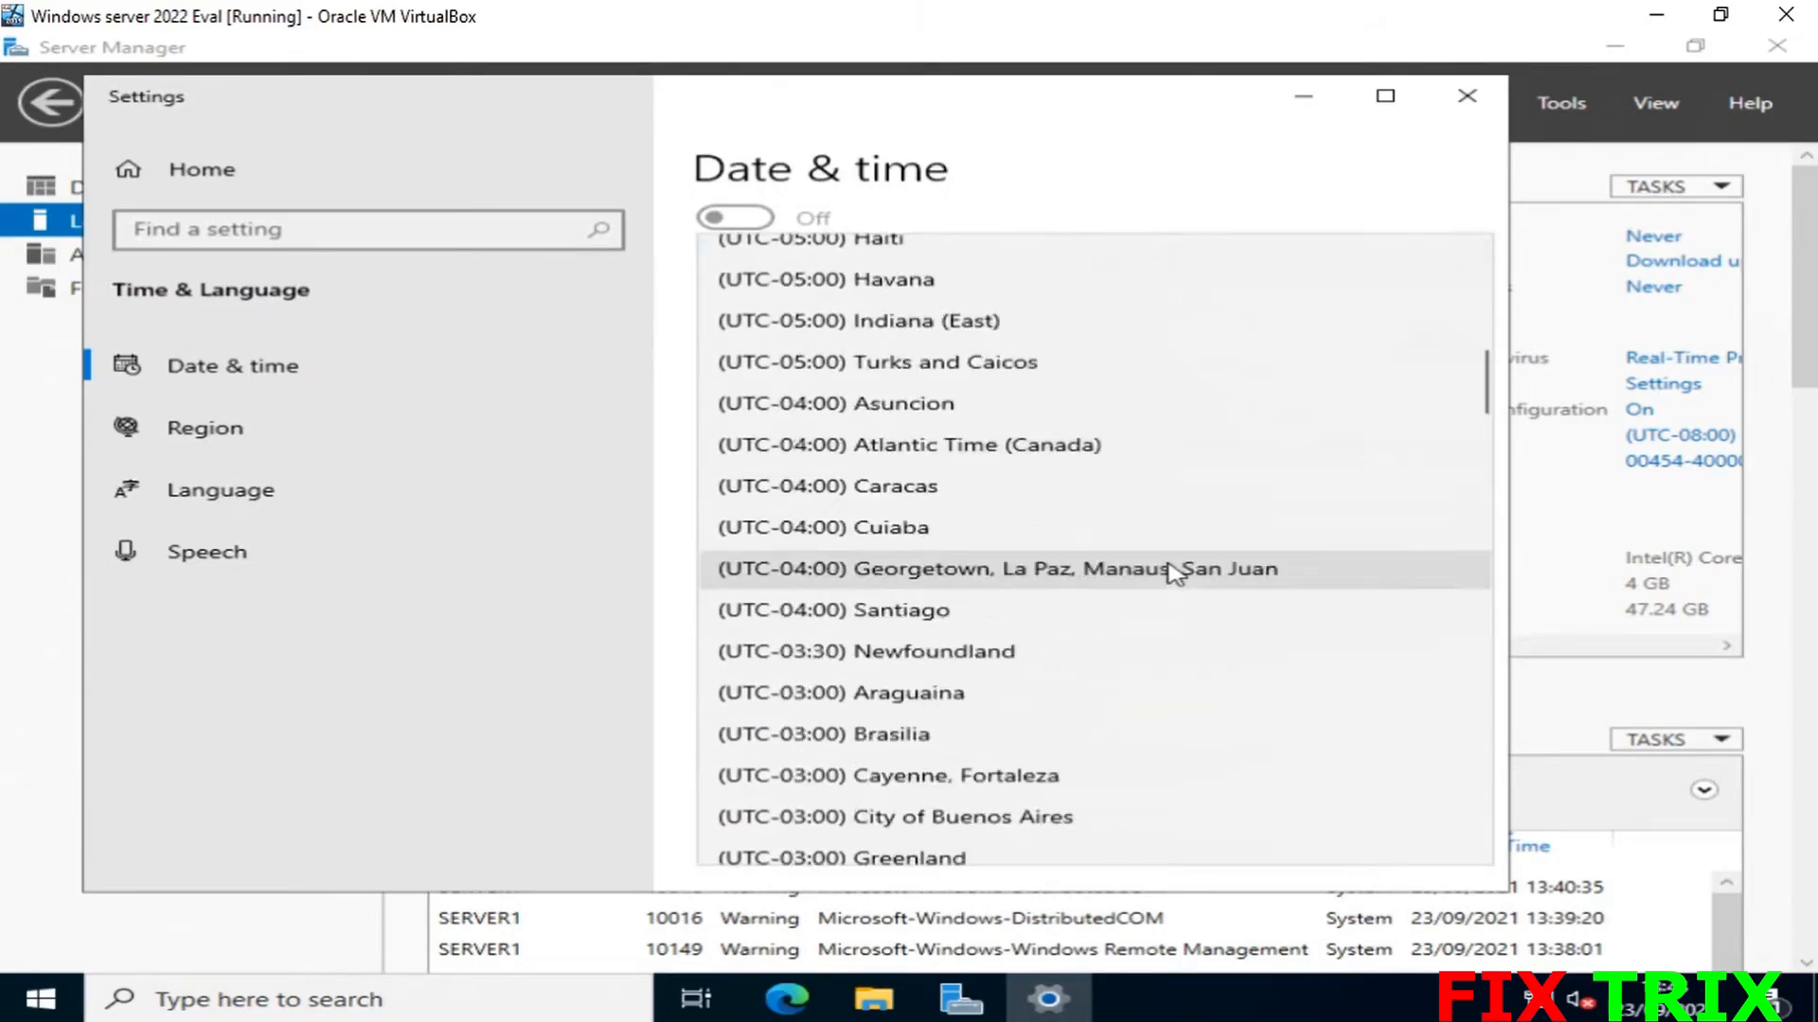
{"action": "scroll", "coordinate": [1171, 573], "scroll_direction": "down", "scroll_amount": 3}
{"action": "scroll", "coordinate": [1170, 569], "scroll_direction": "down", "scroll_amount": 3}
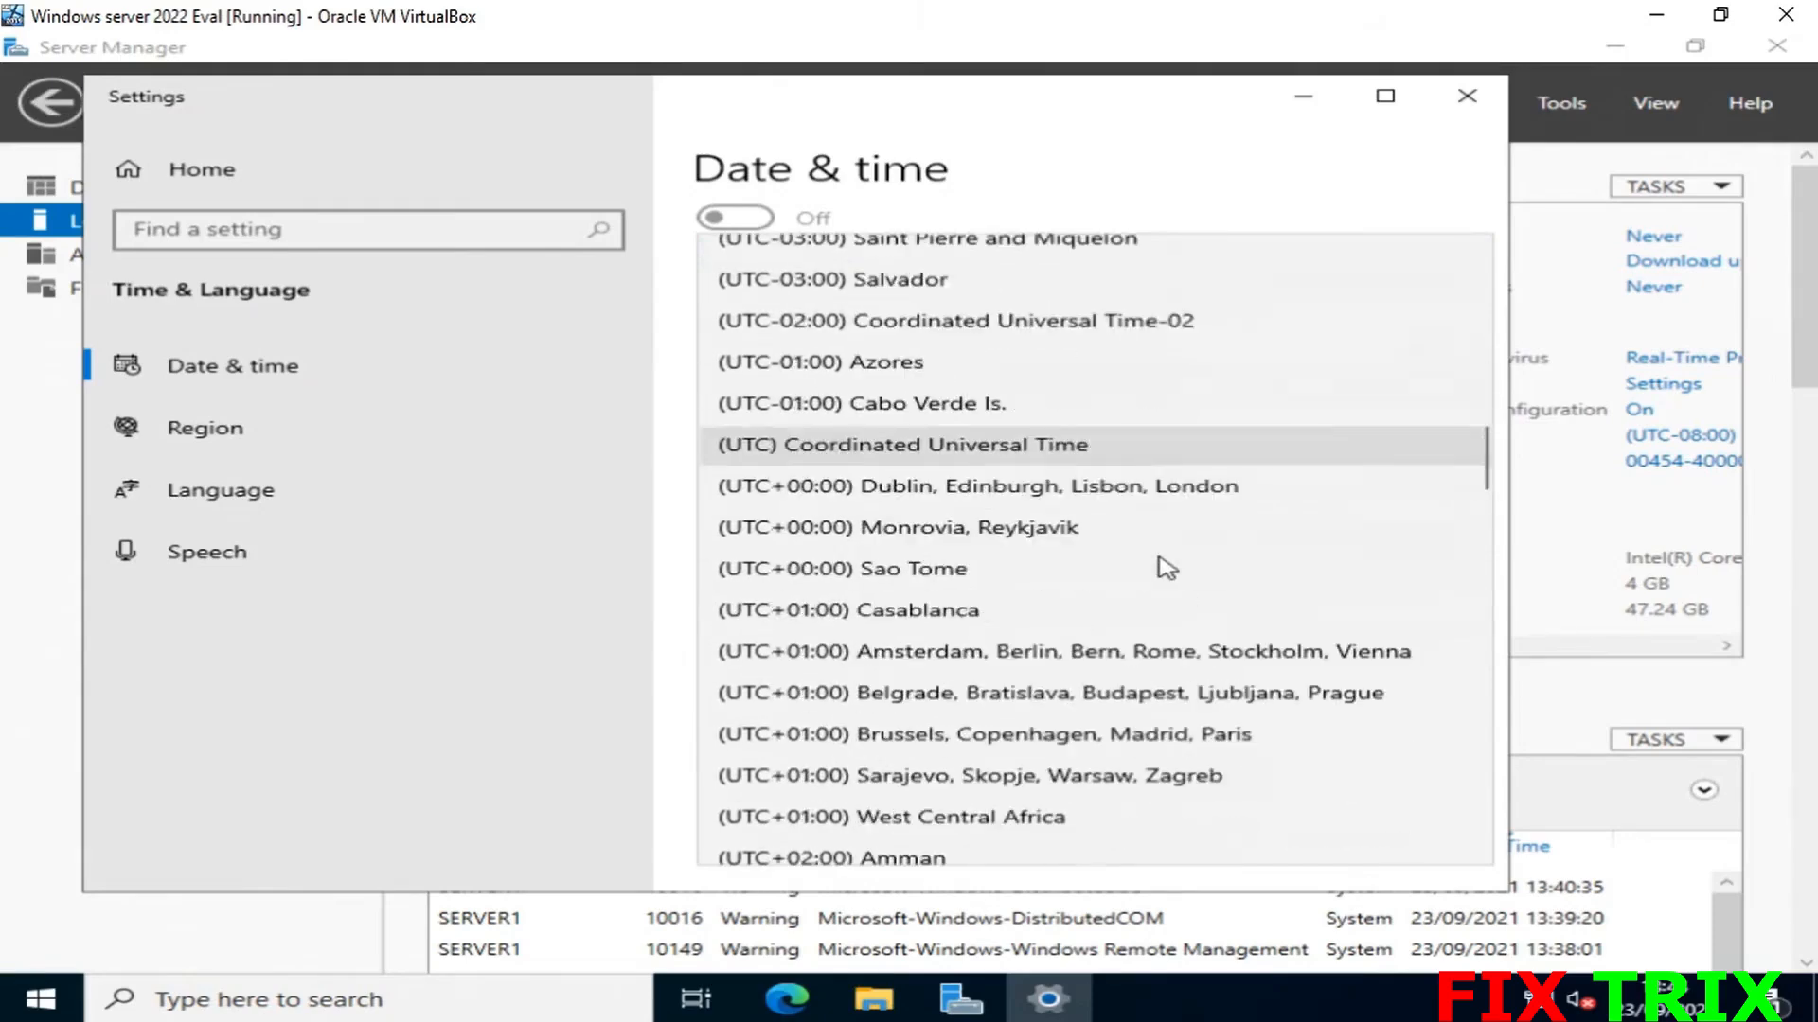
{"action": "scroll", "coordinate": [994, 580], "scroll_direction": "up", "scroll_amount": 1}
{"action": "left_click", "coordinate": [1003, 581]}
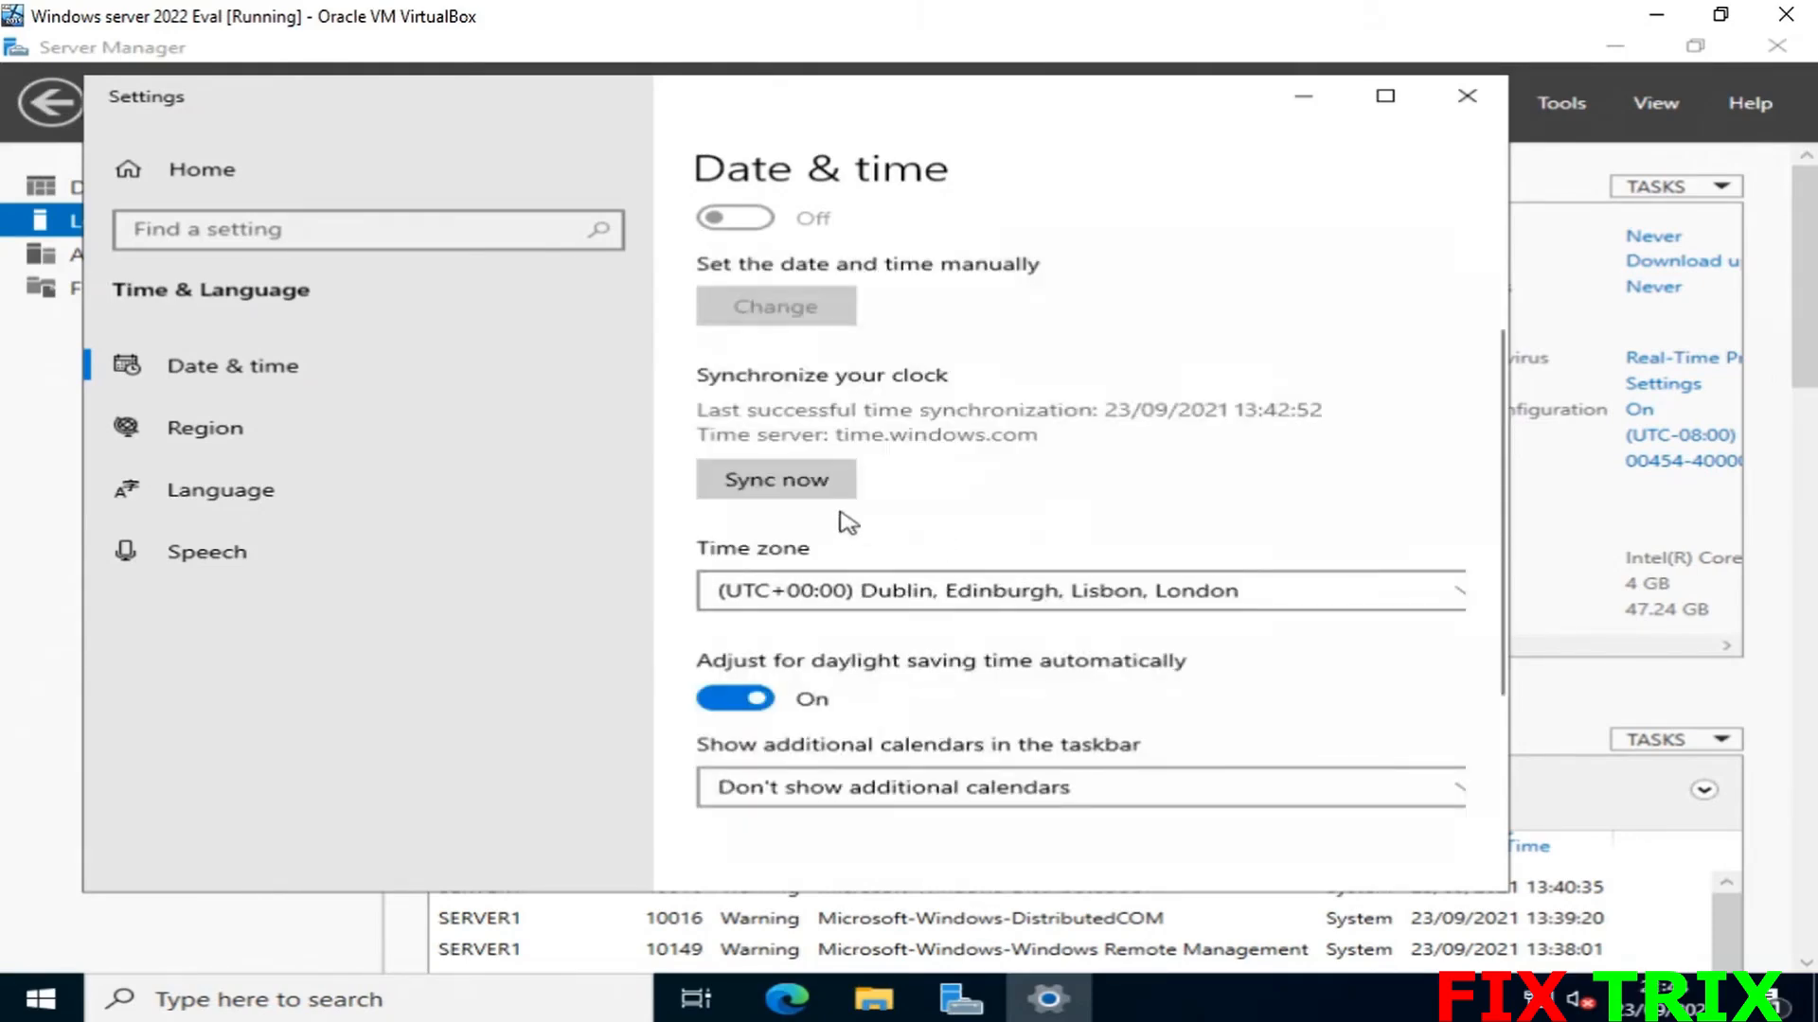
{"action": "left_click", "coordinate": [800, 497]}
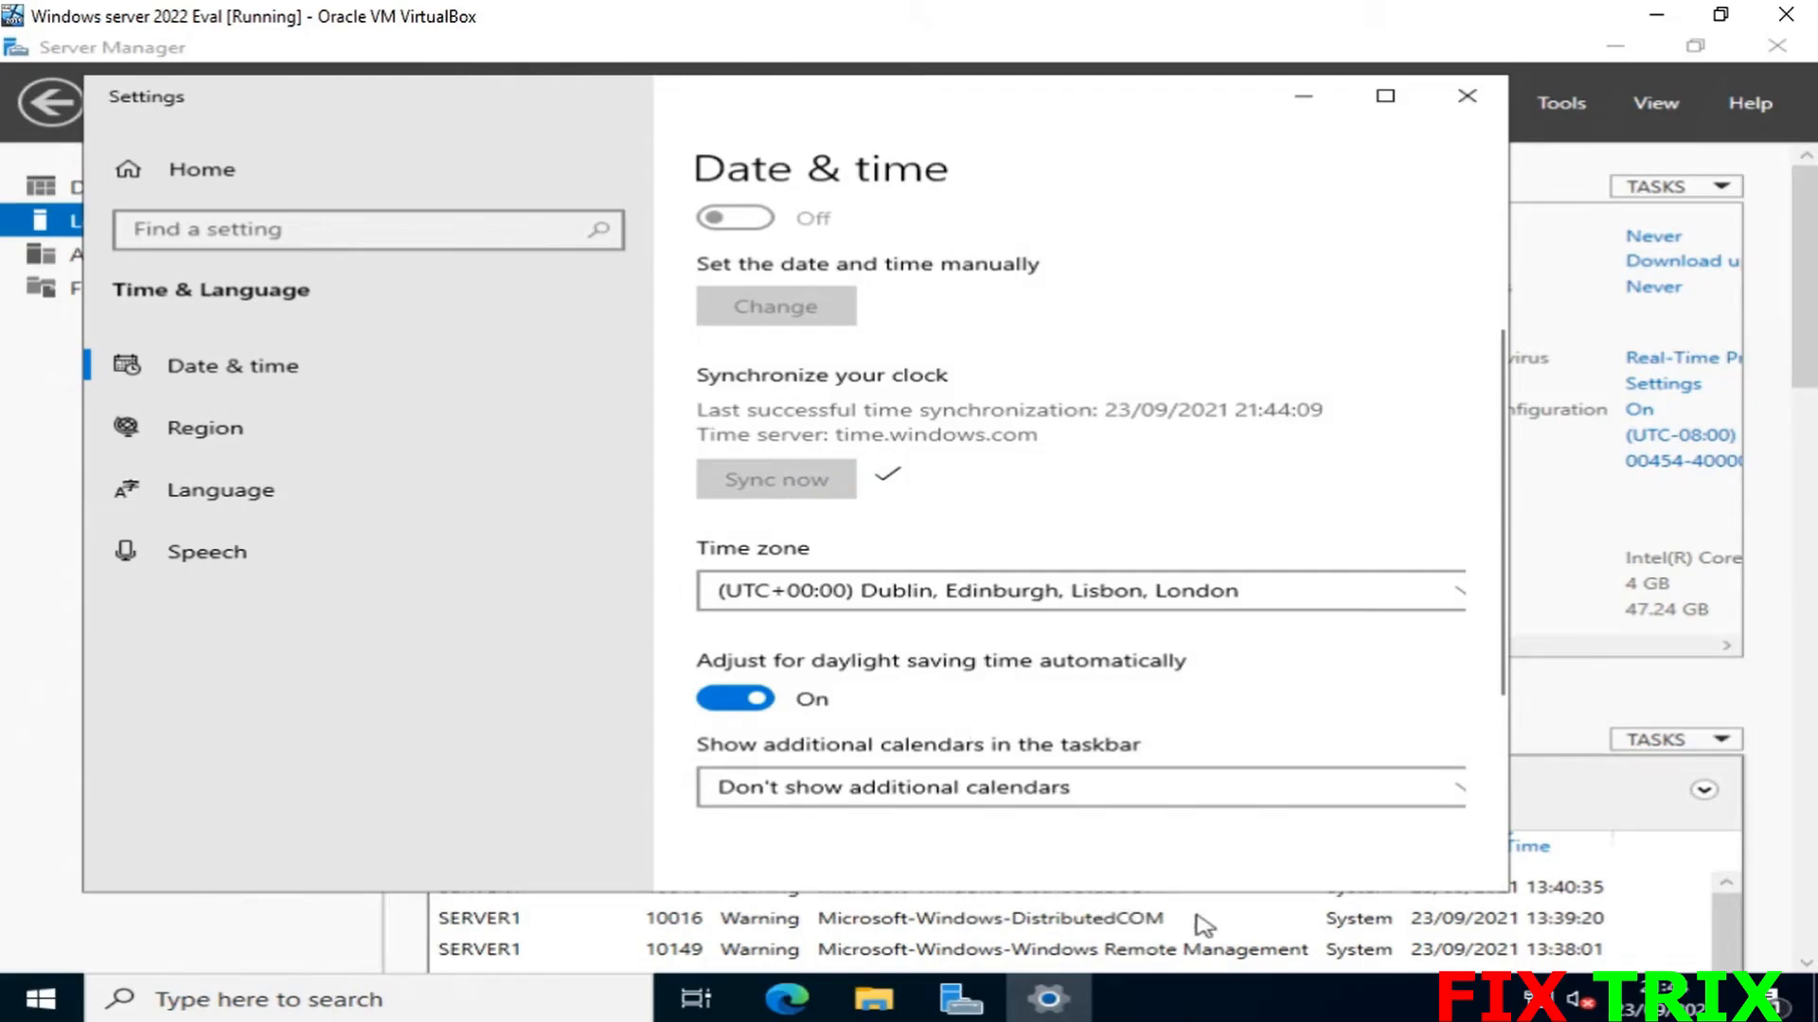
{"action": "left_click", "coordinate": [1446, 110]}
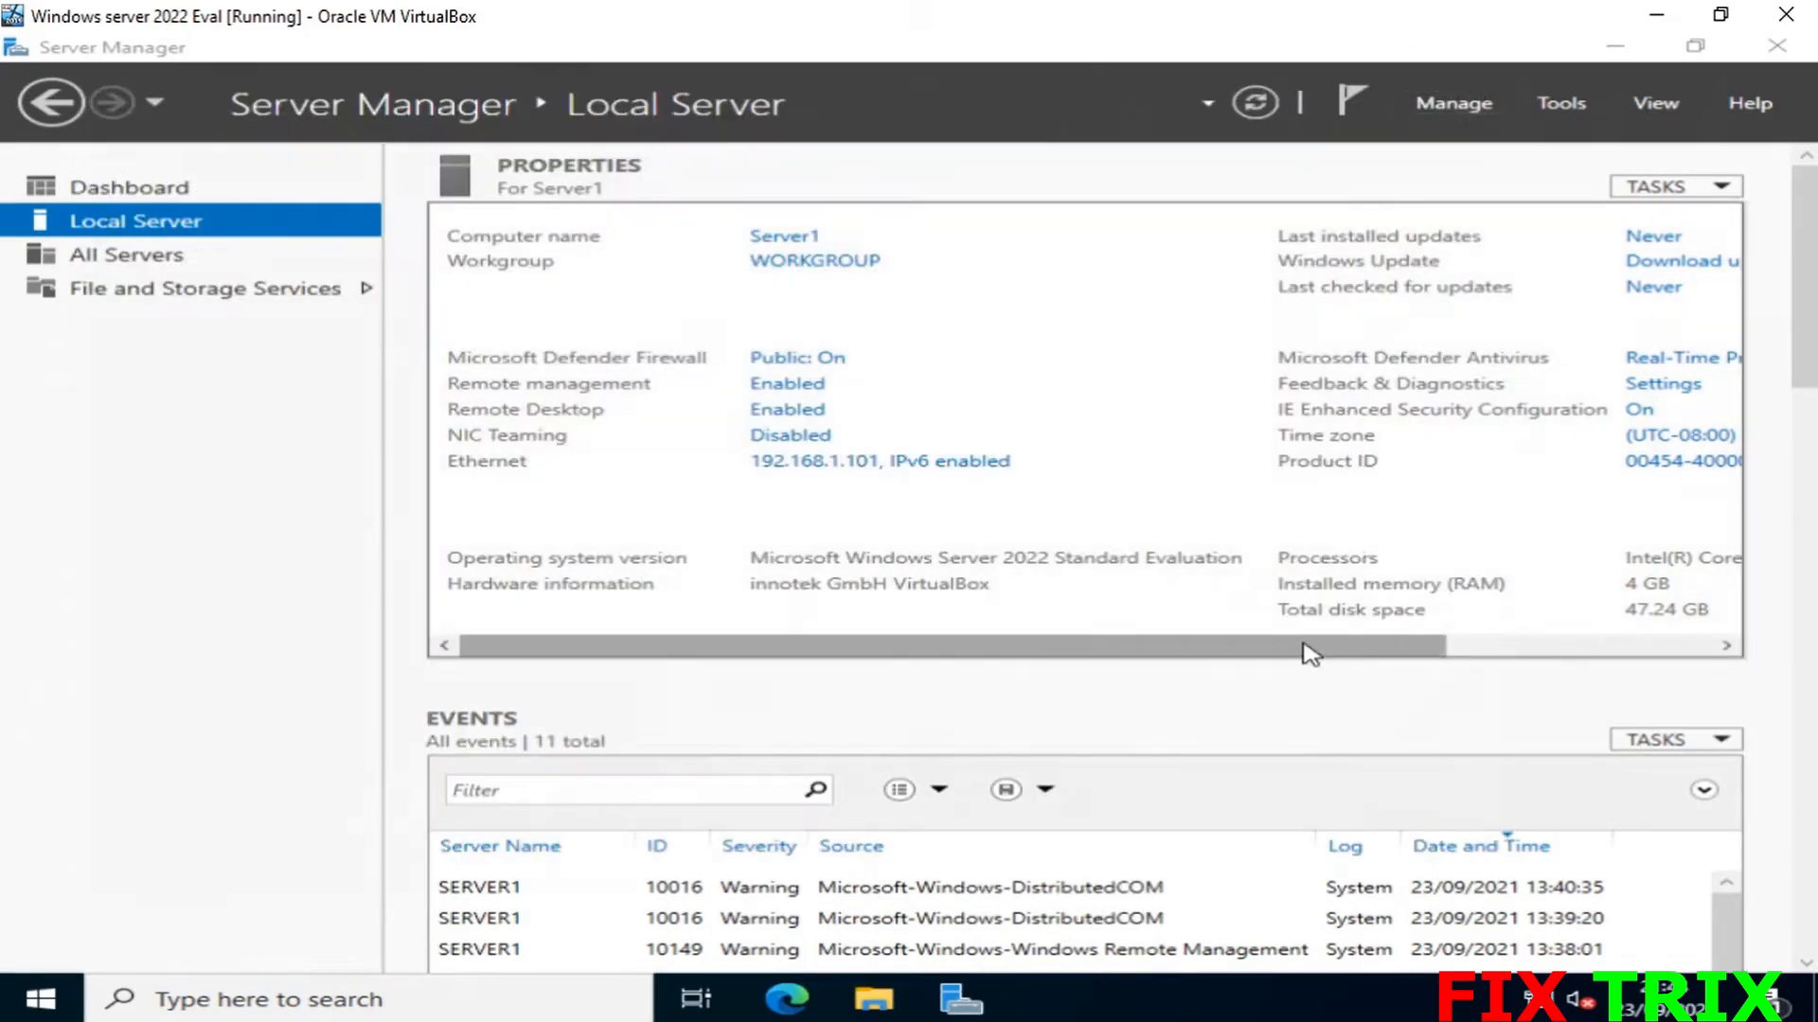
- From Server Manager's Properties panel, open Windows Update and start checking for updates
{"action": "left_click_drag", "start_coordinate": [1309, 653], "coordinate": [1448, 654]}
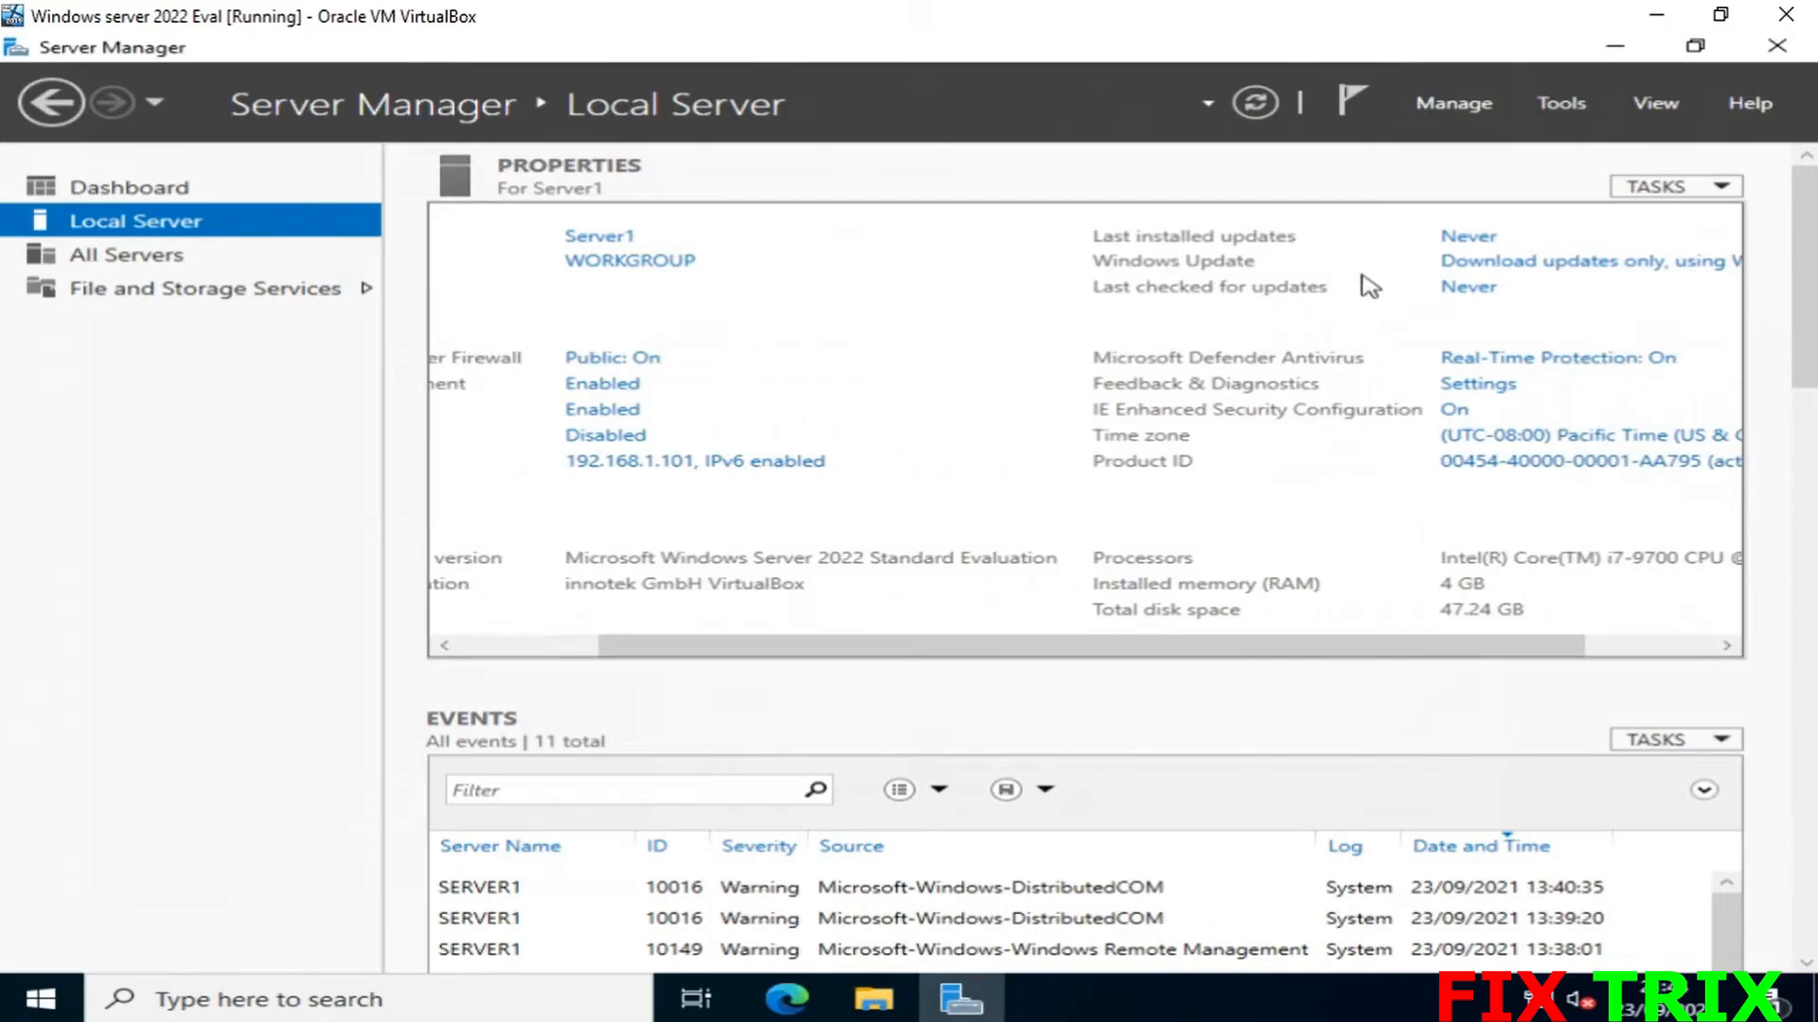
{"action": "left_click", "coordinate": [1466, 262]}
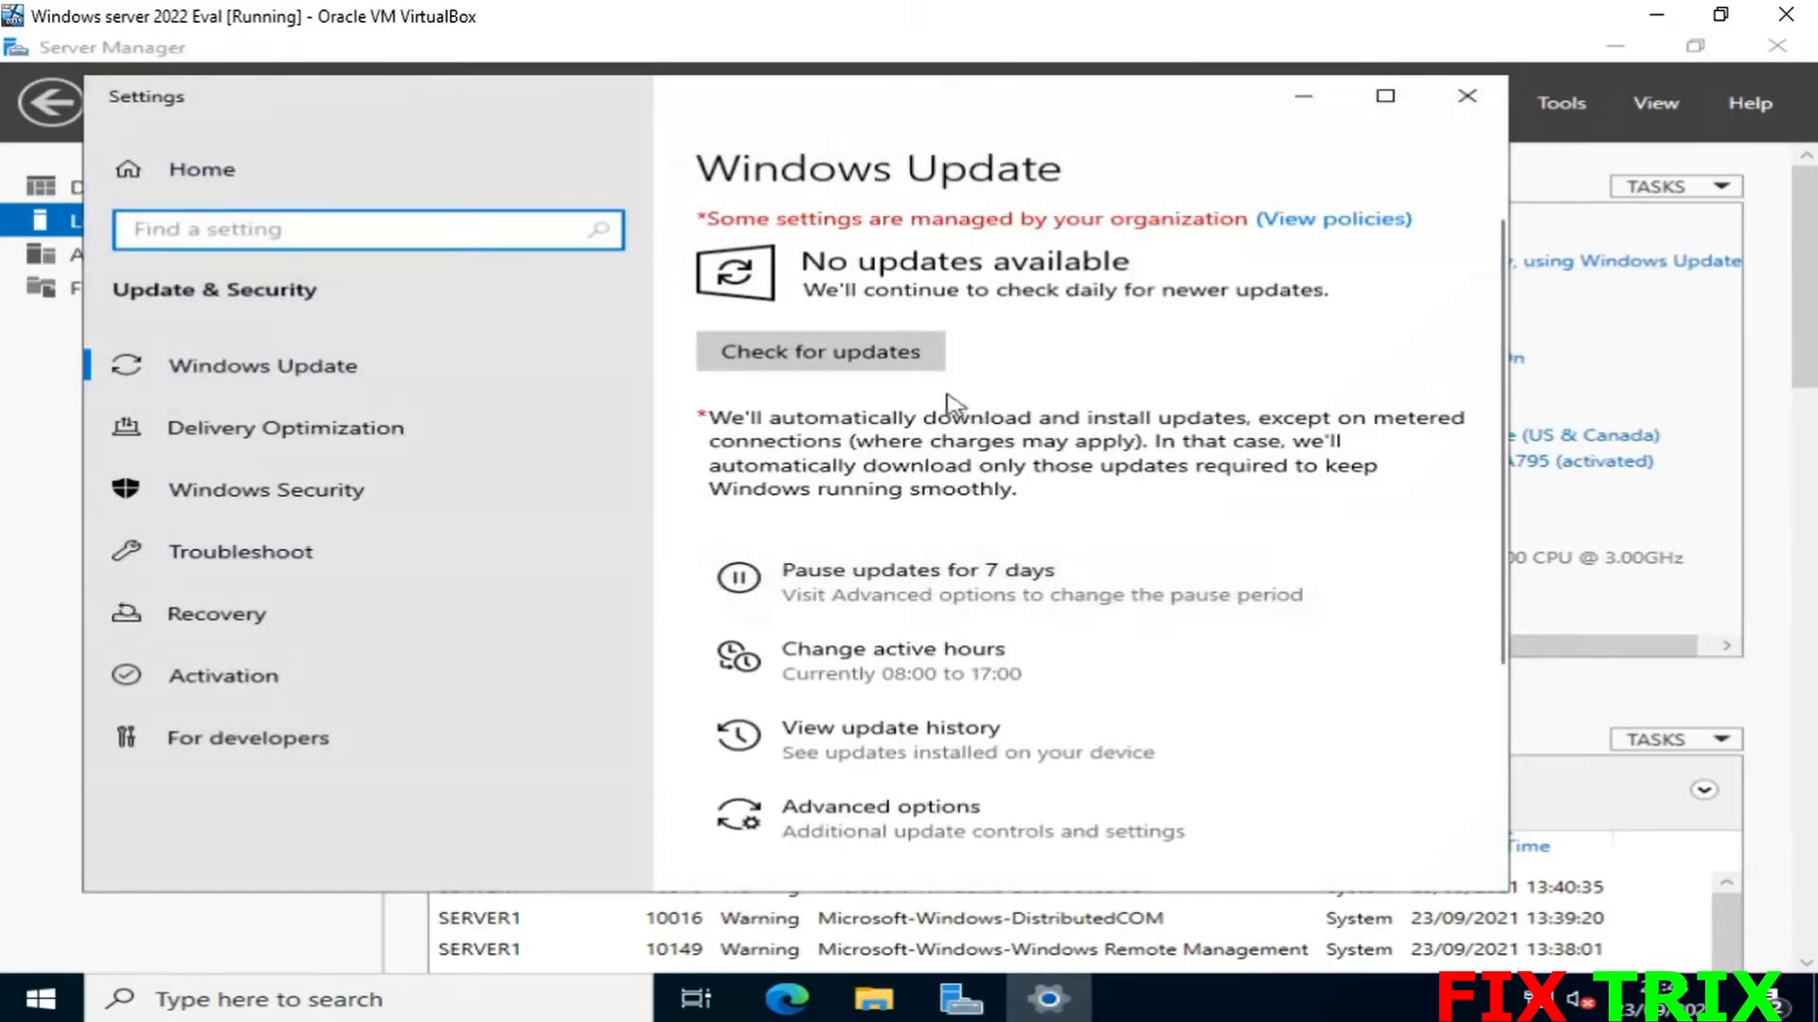
{"action": "left_click", "coordinate": [842, 358]}
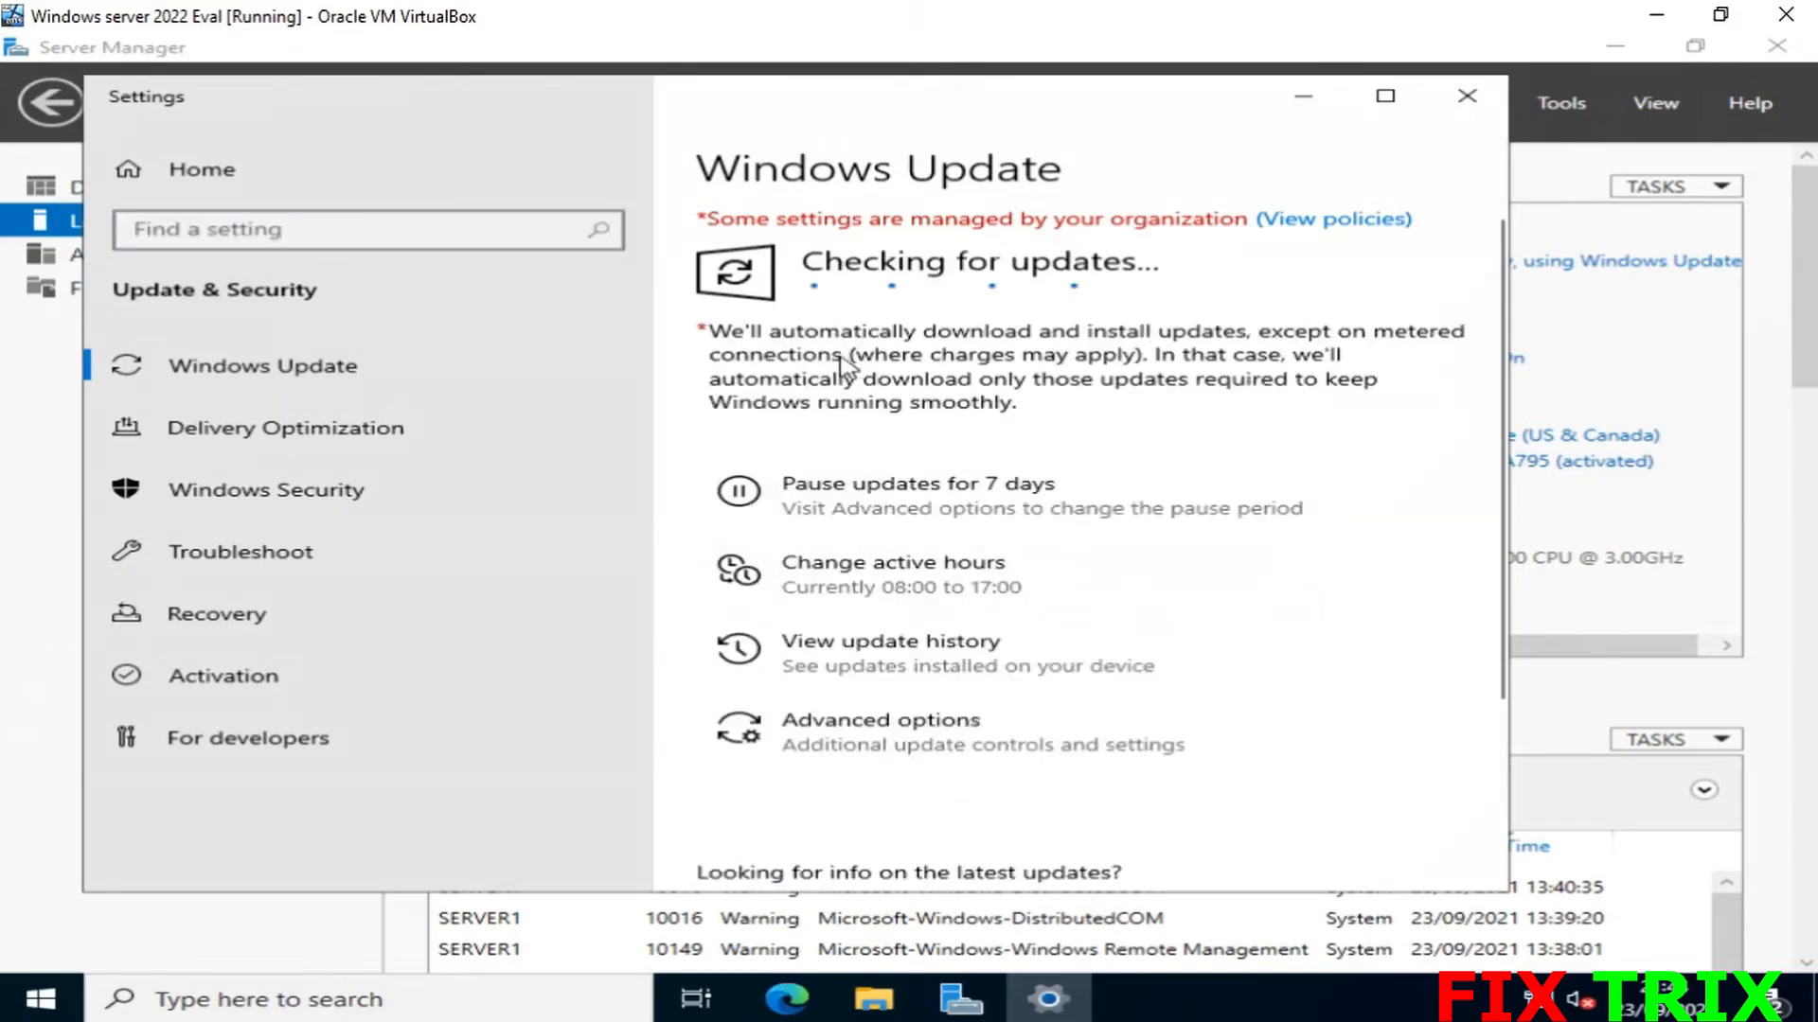